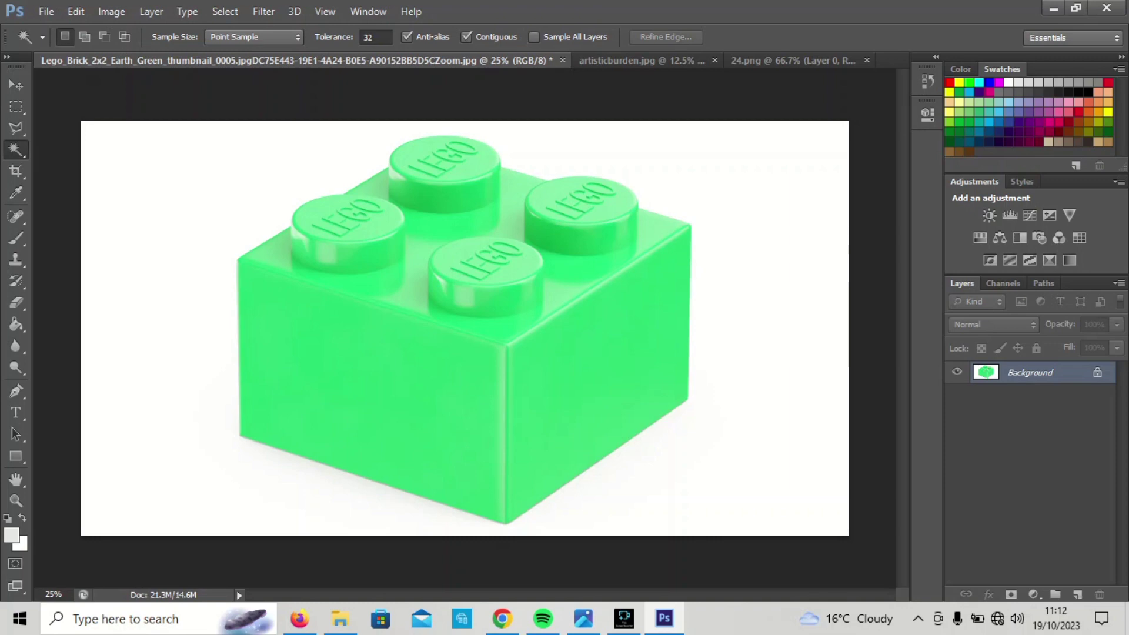
- Switch from the Lego brick photo to the artisticburden.jpg statue document
key(ctrl+Tab)
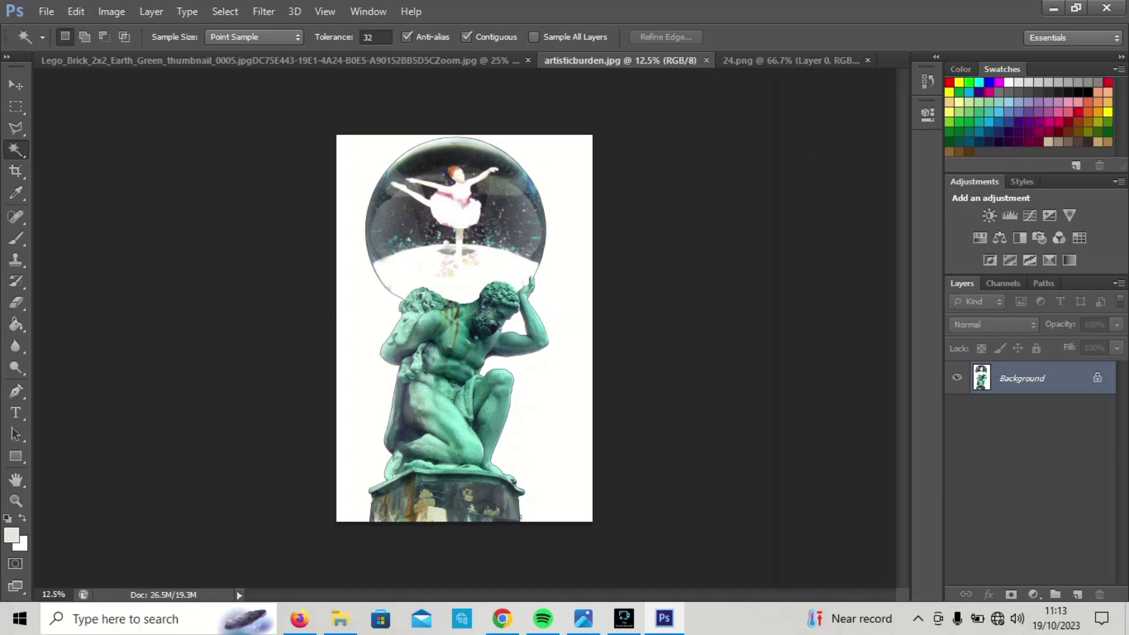
- Outline the JP16 signature on the statue's base with the Polygonal Lasso and fill it white
key(z)
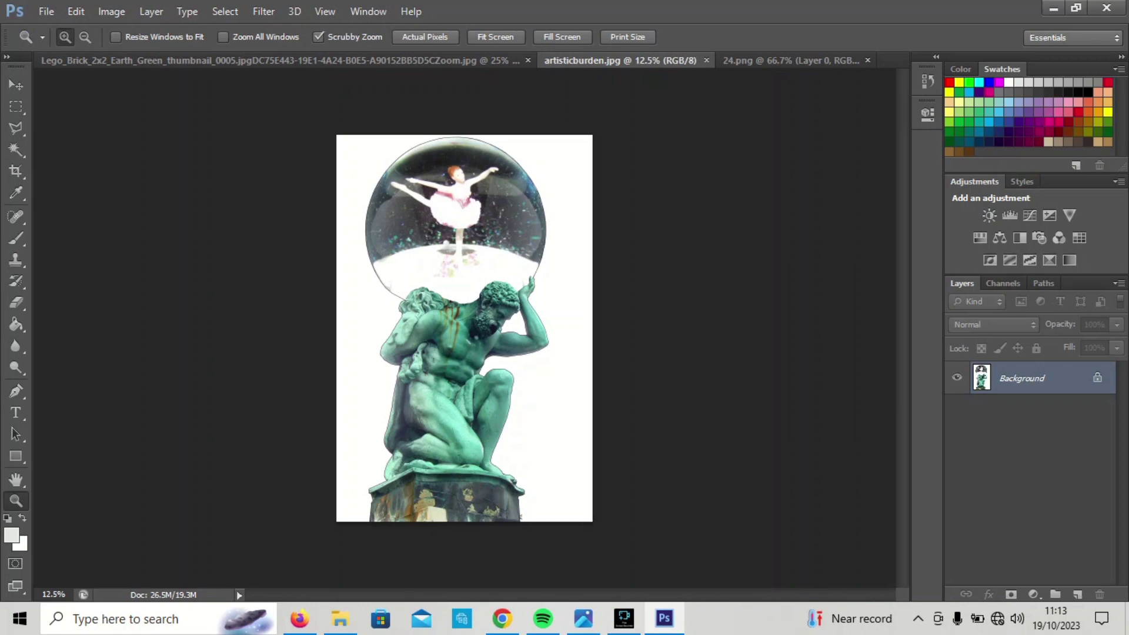
drag(502, 438, 550, 438)
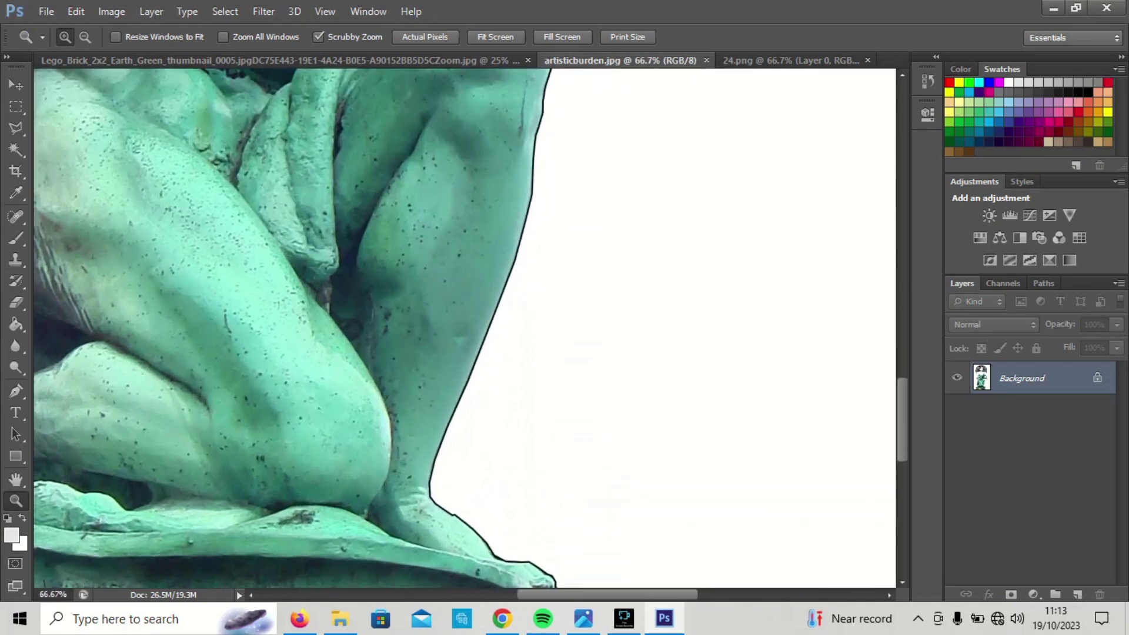
scroll(464, 329, down, 10)
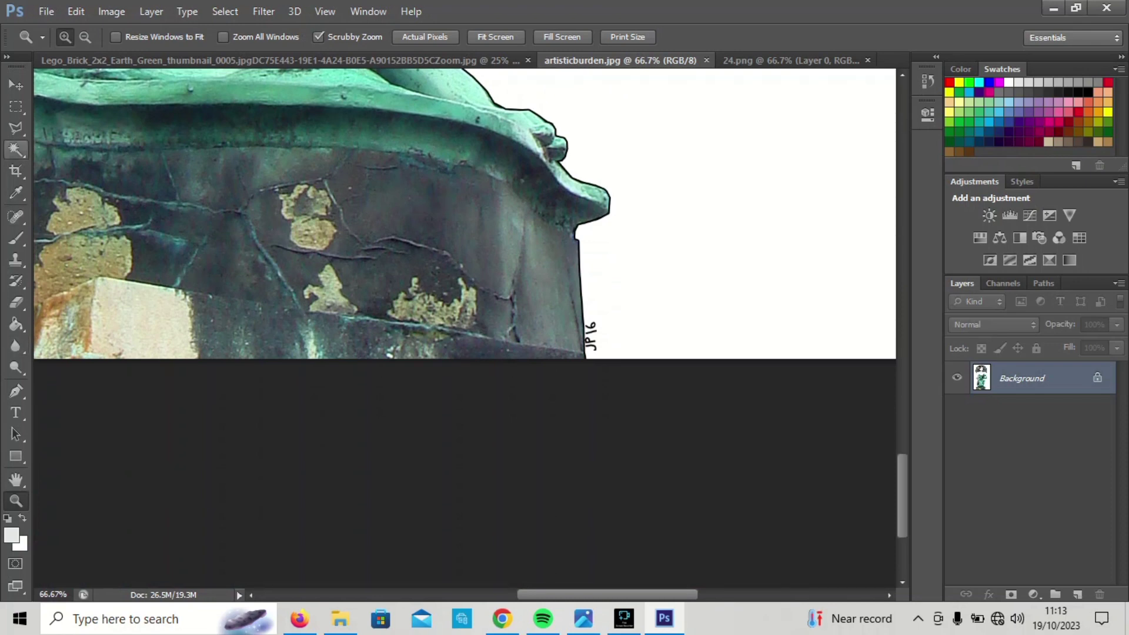
click(16, 127)
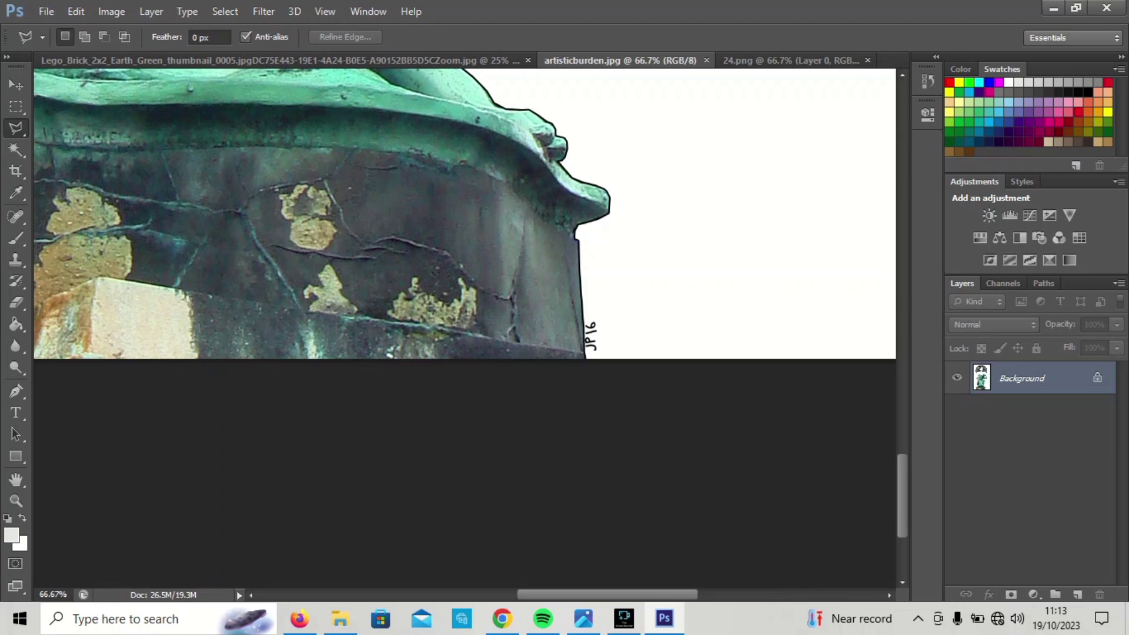
click(649, 307)
click(585, 320)
click(584, 374)
click(650, 383)
click(649, 306)
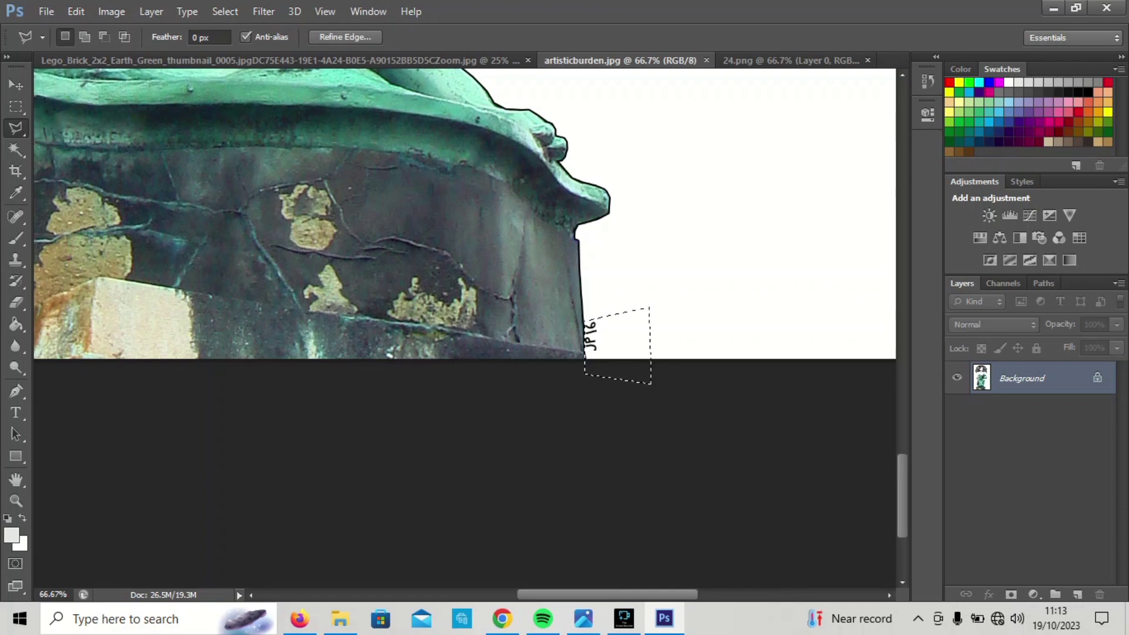
key(BackSpace)
key(ctrl+d)
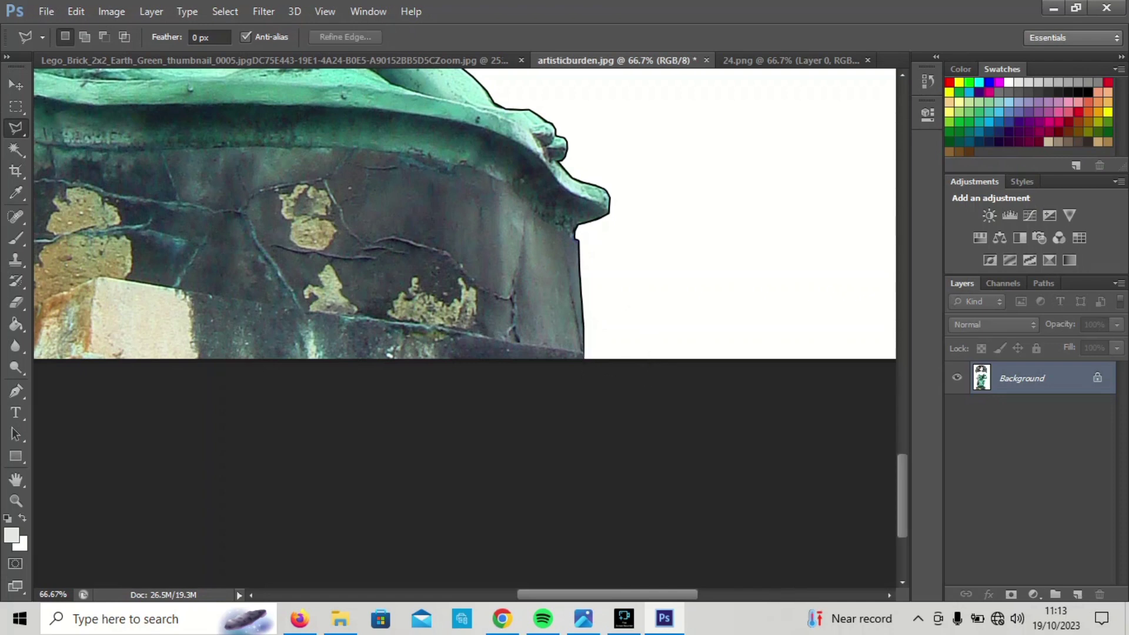
key(ctrl+minus)
key(ctrl+minus)
key(ctrl+minus)
key(ctrl+minus)
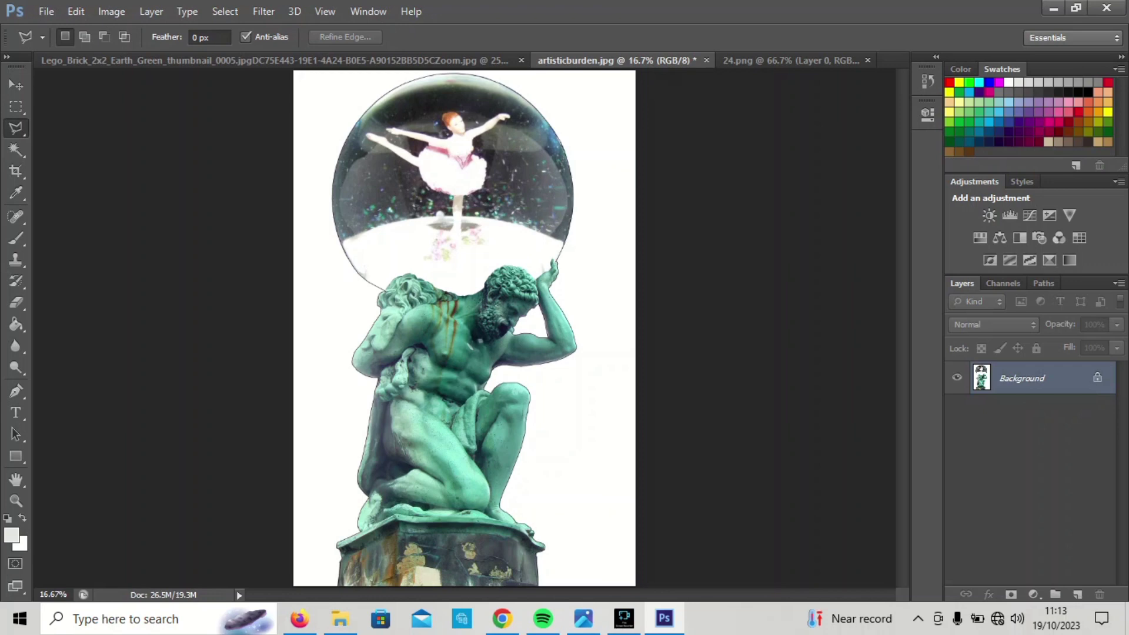
- Duplicate the Background layer and hide the original Background
right_click(1023, 377)
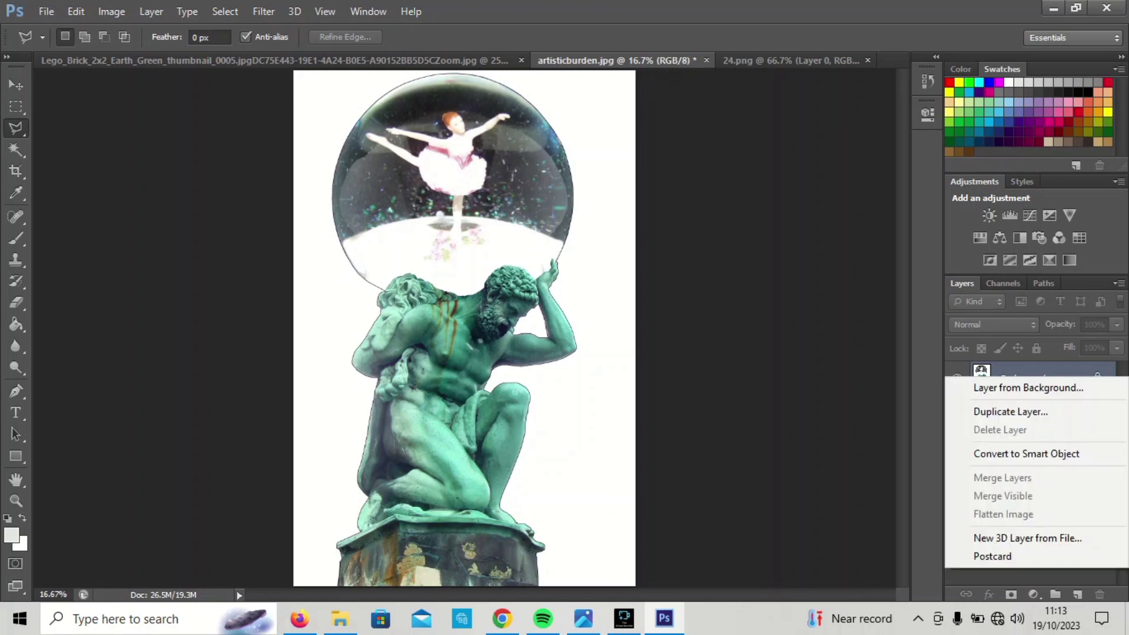
click(1010, 412)
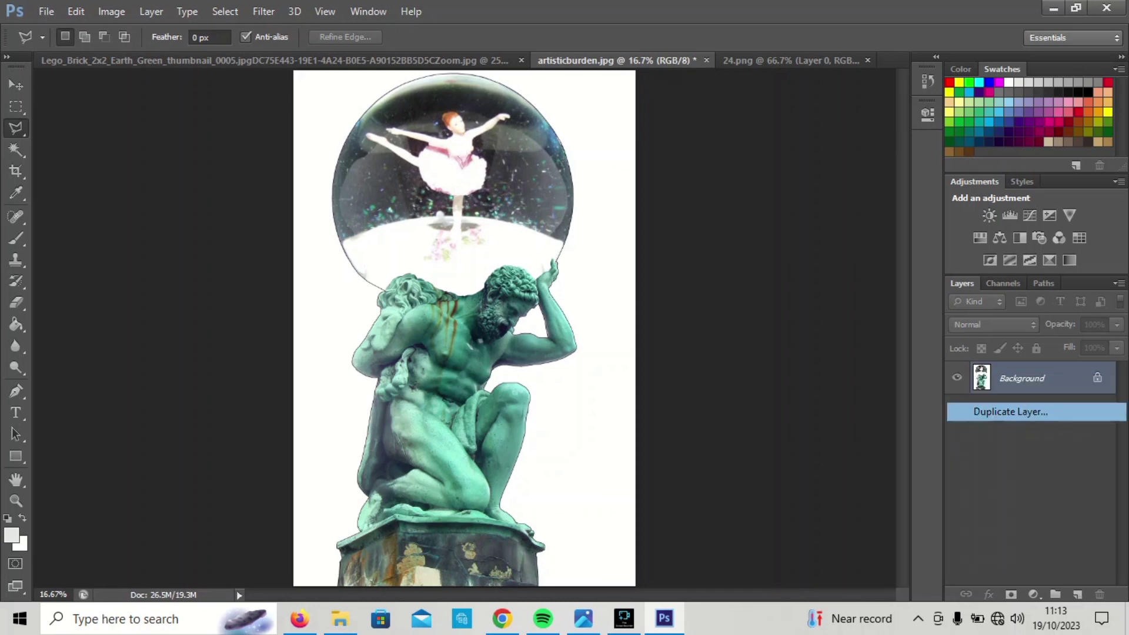
key(Return)
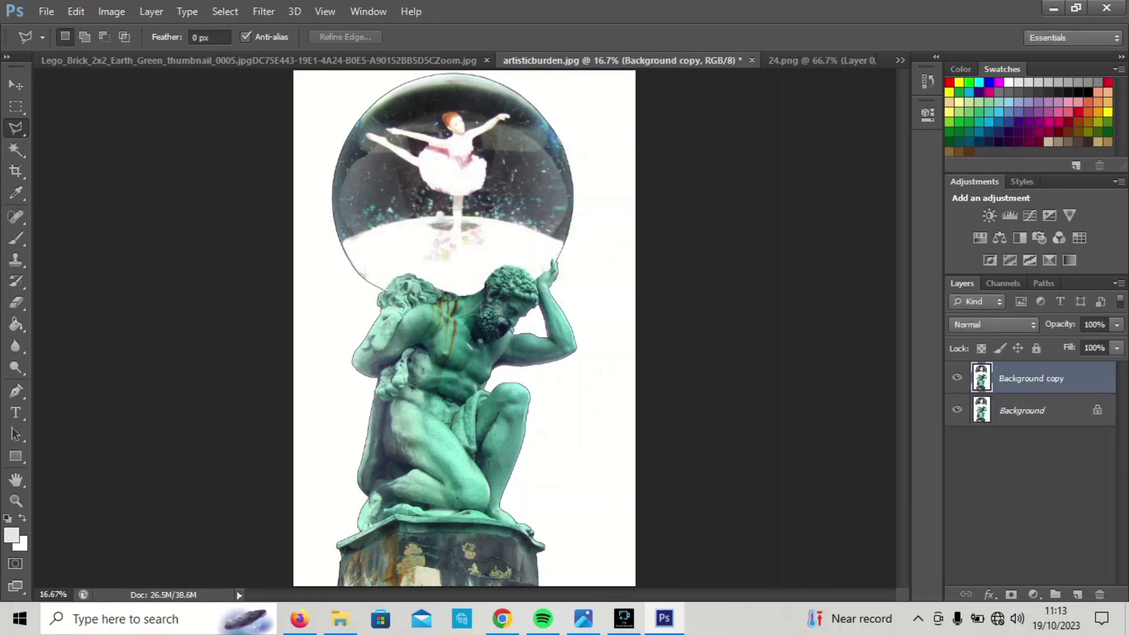
click(957, 410)
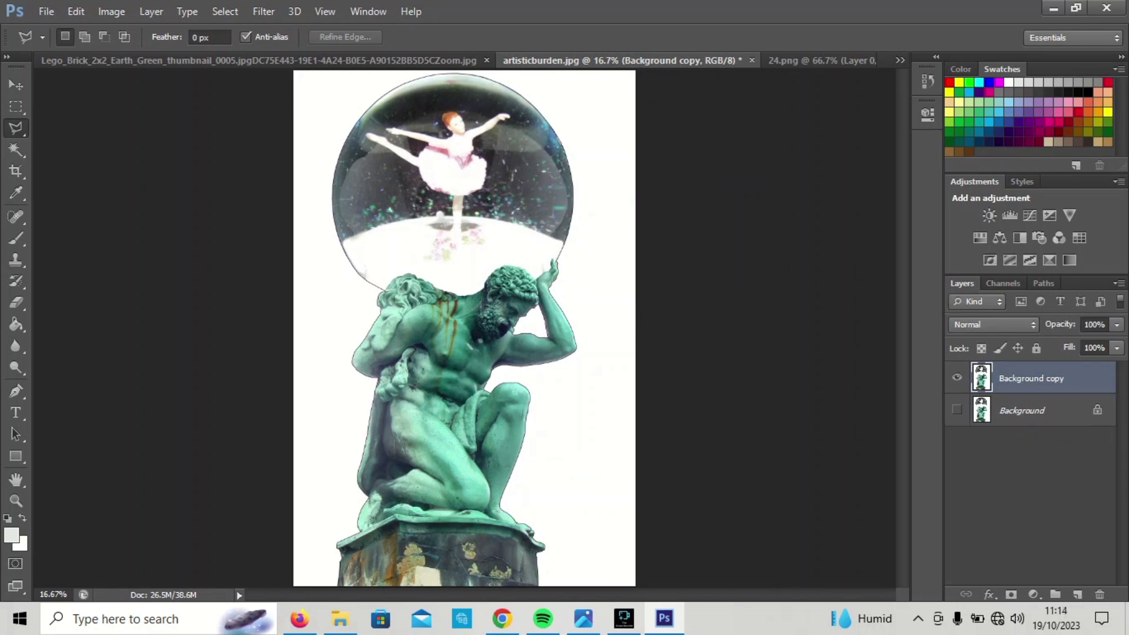
- Magic Wand the white backdrop on Background copy and delete it
key(w)
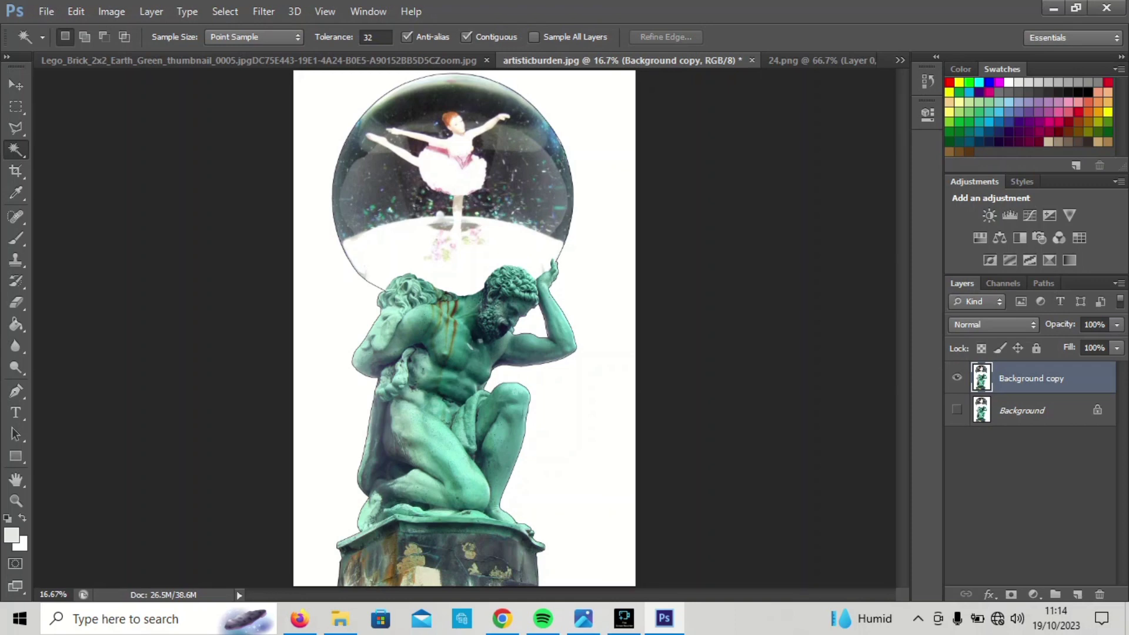
click(600, 446)
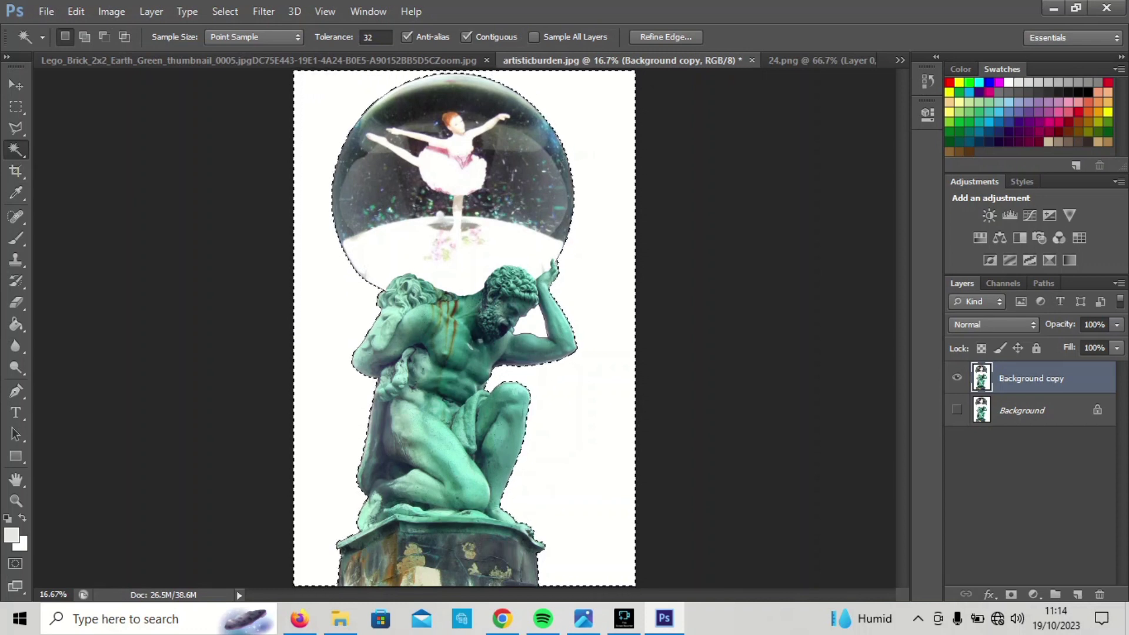
key(Delete)
key(ctrl+d)
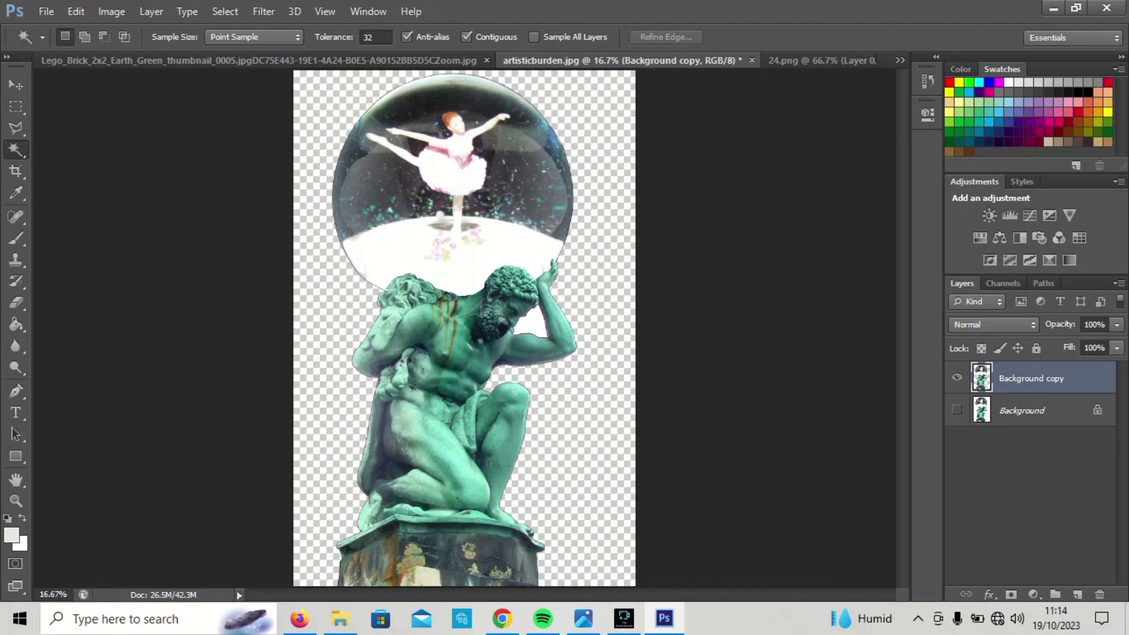
- Lasso the white patch beside the snow globe to clear it
click(16, 500)
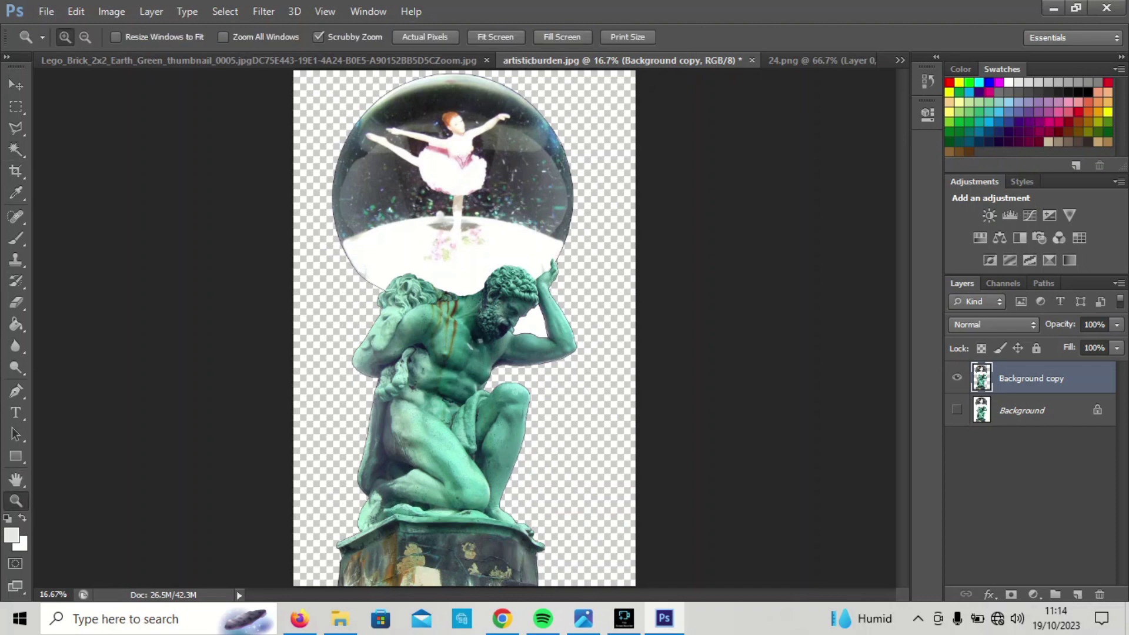
key(ctrl+plus)
key(ctrl+plus)
key(ctrl+plus)
key(ctrl+plus)
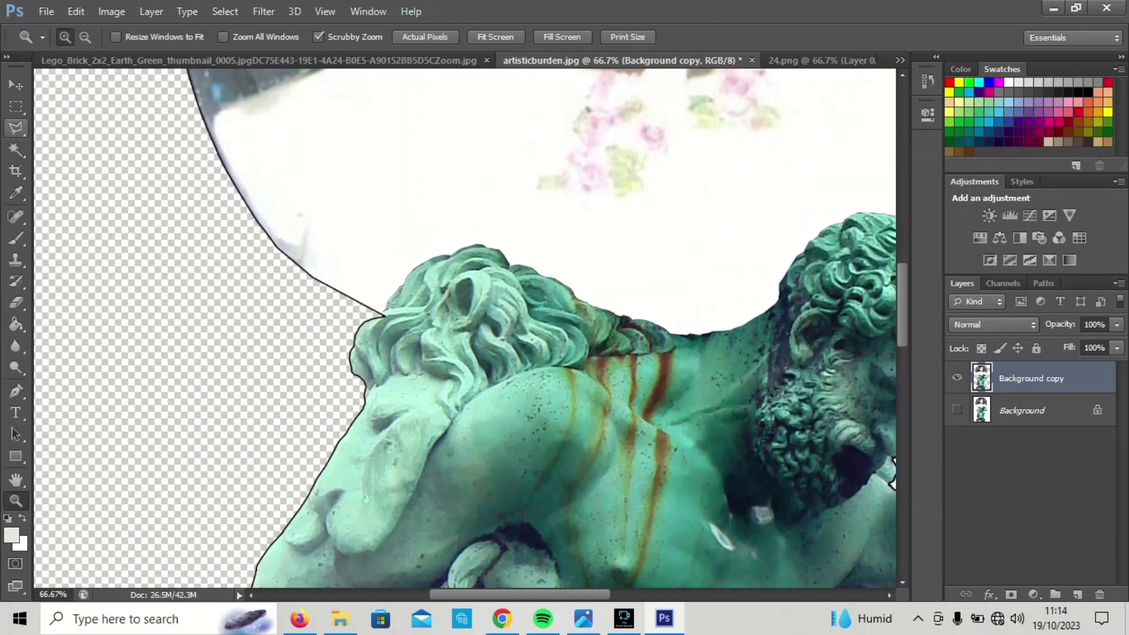
key(w)
key(l)
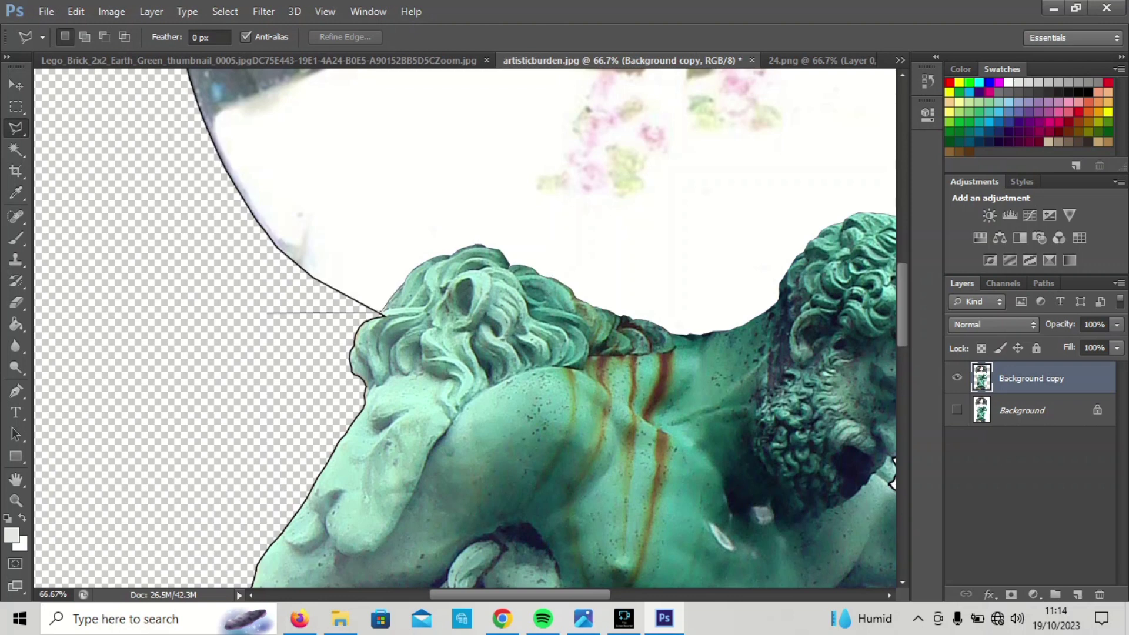
click(432, 203)
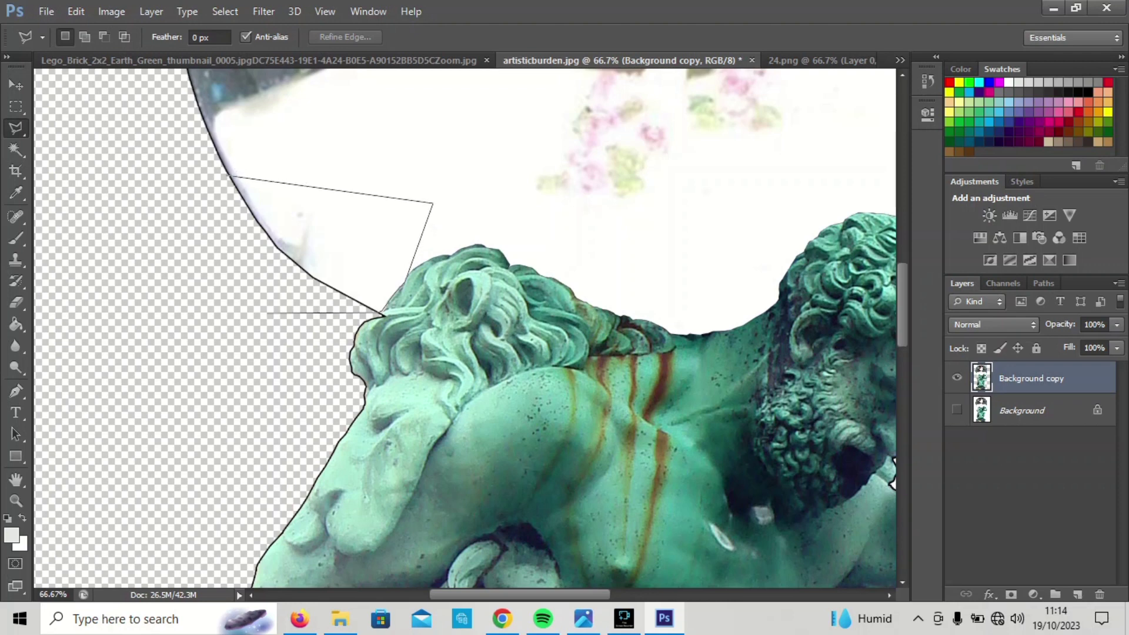
click(197, 186)
click(267, 312)
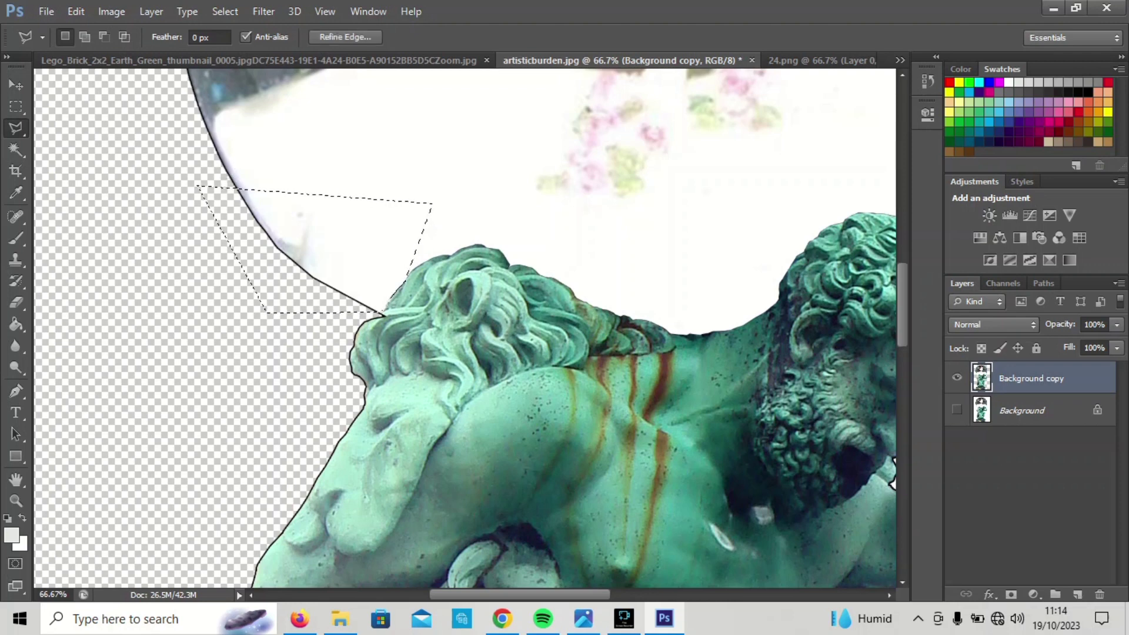
key(ctrl+d)
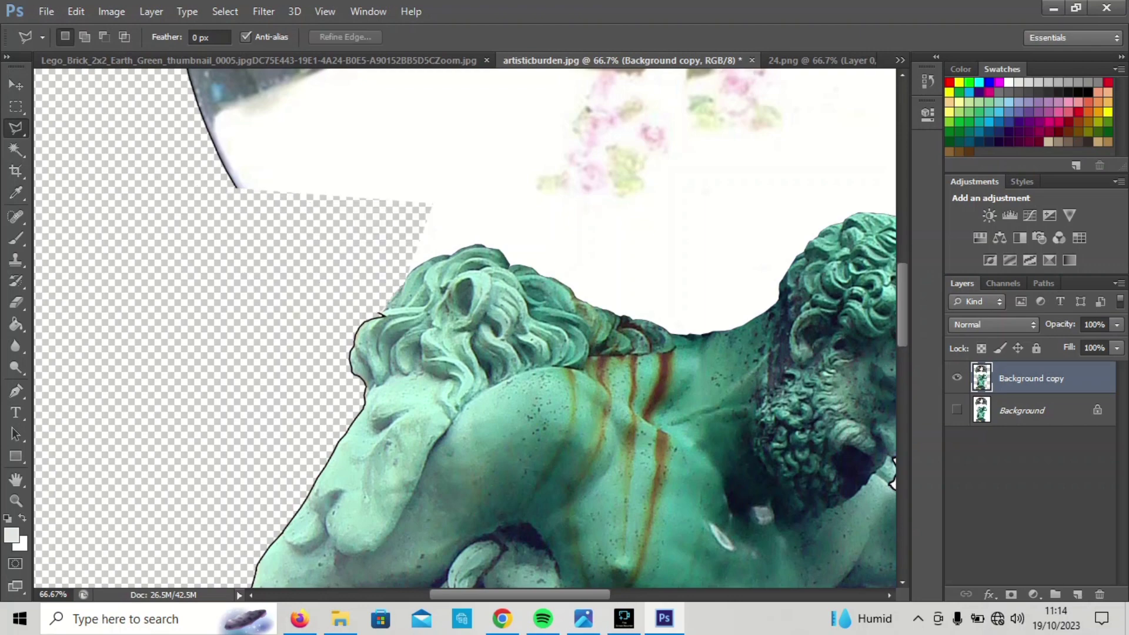
- Outline the white area above the statue's hair and delete it to transparency
key(ctrl+plus)
key(ctrl+plus)
key(ctrl+plus)
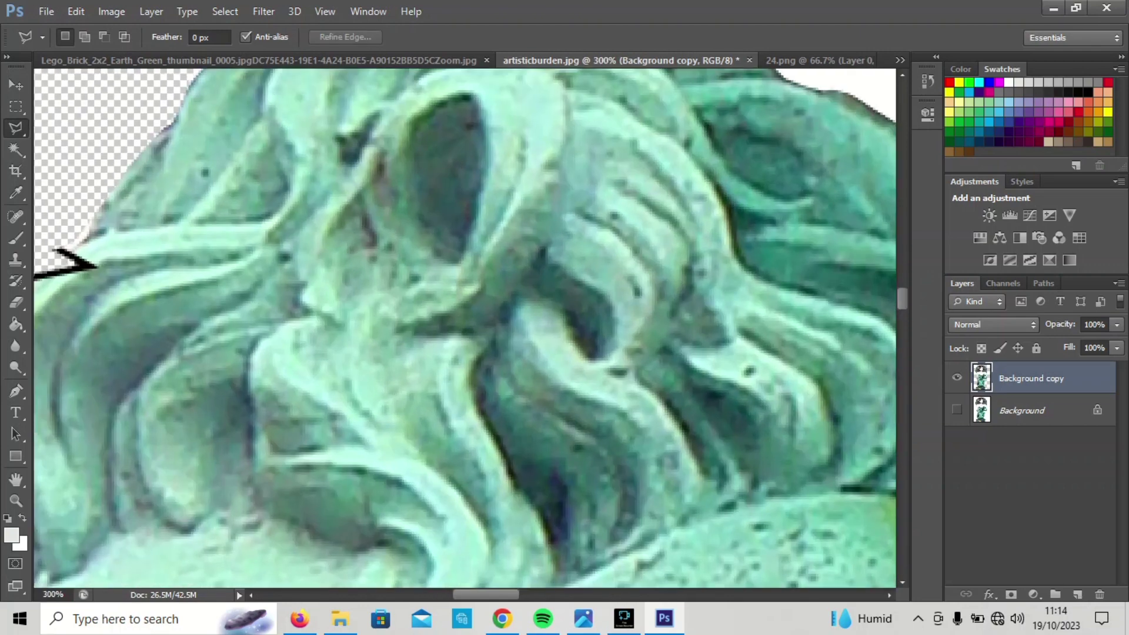
scroll(464, 328, up, 5)
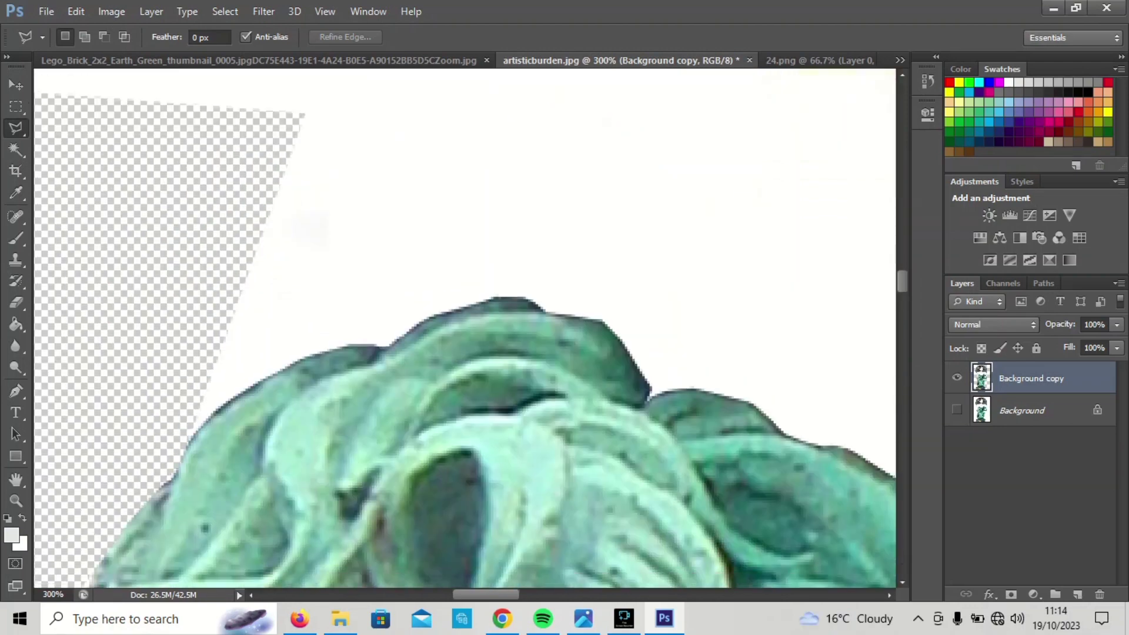
click(135, 377)
click(163, 453)
double_click(571, 285)
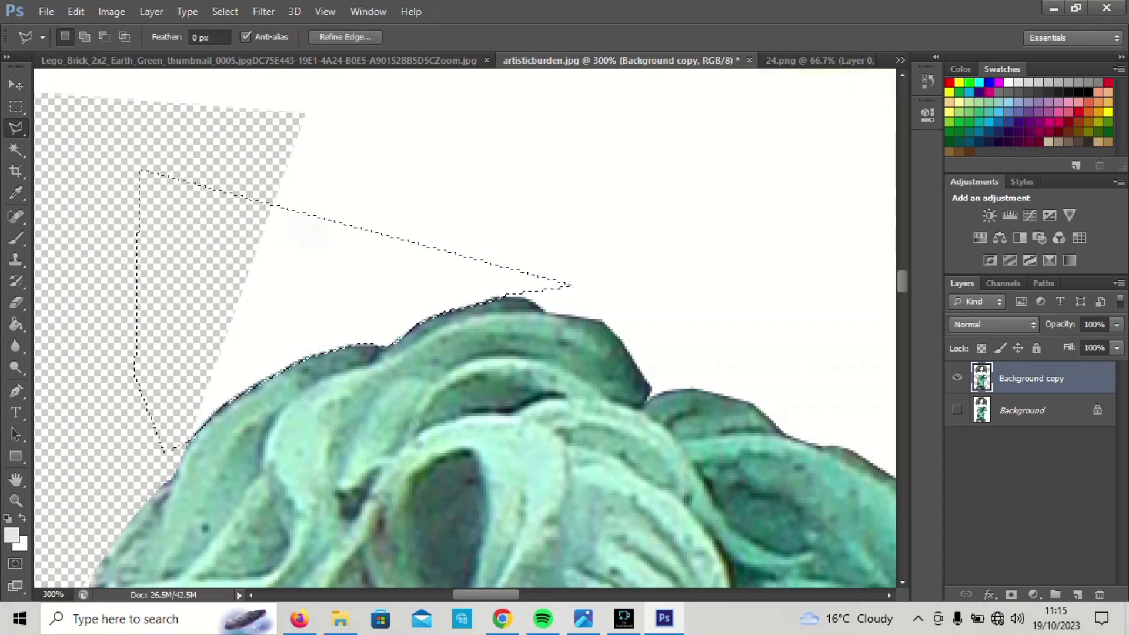
key(ctrl+d)
key(Delete)
key(ctrl+d)
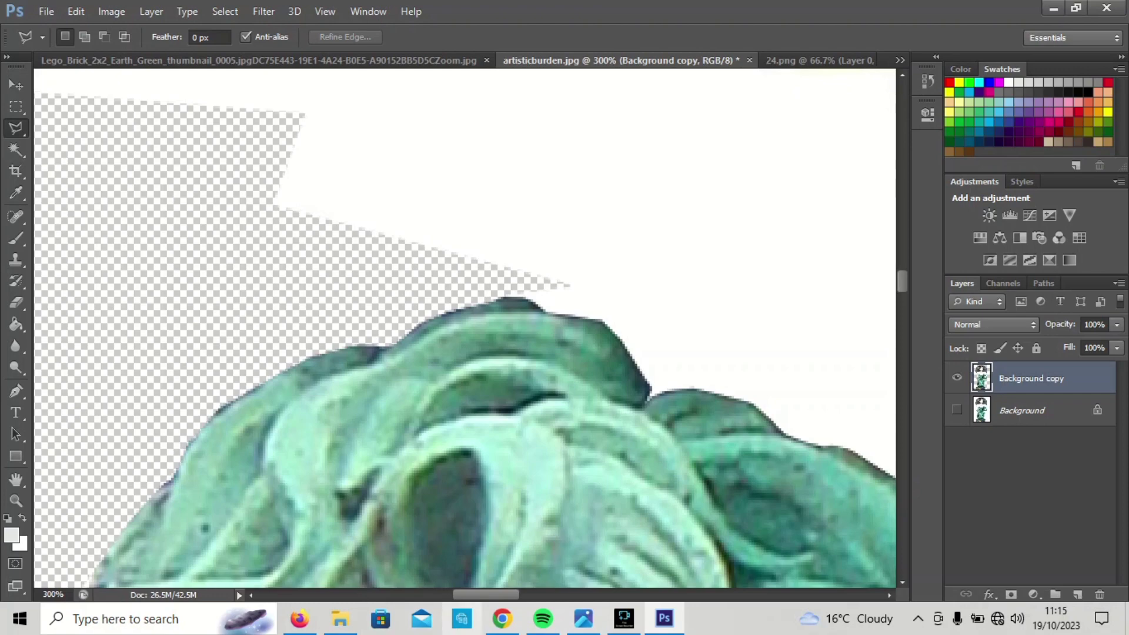
scroll(465, 330, right, 1)
scroll(465, 329, right, 6)
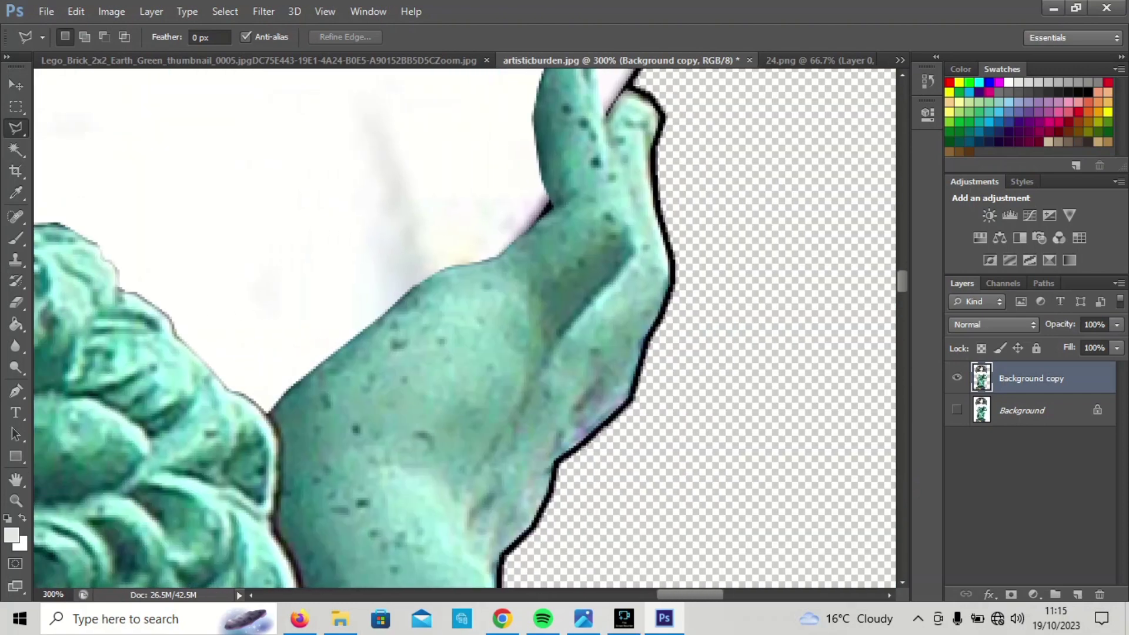
- Trace the white area around the hand and arm with the Polygonal Lasso and delete it
scroll(464, 329, up, 5)
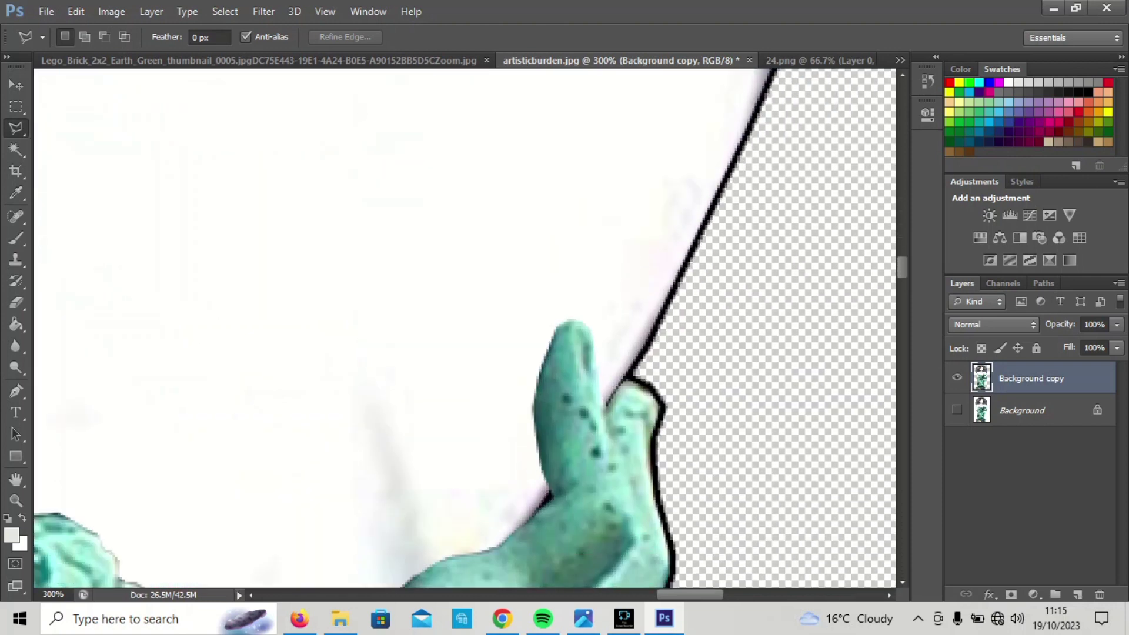
click(734, 257)
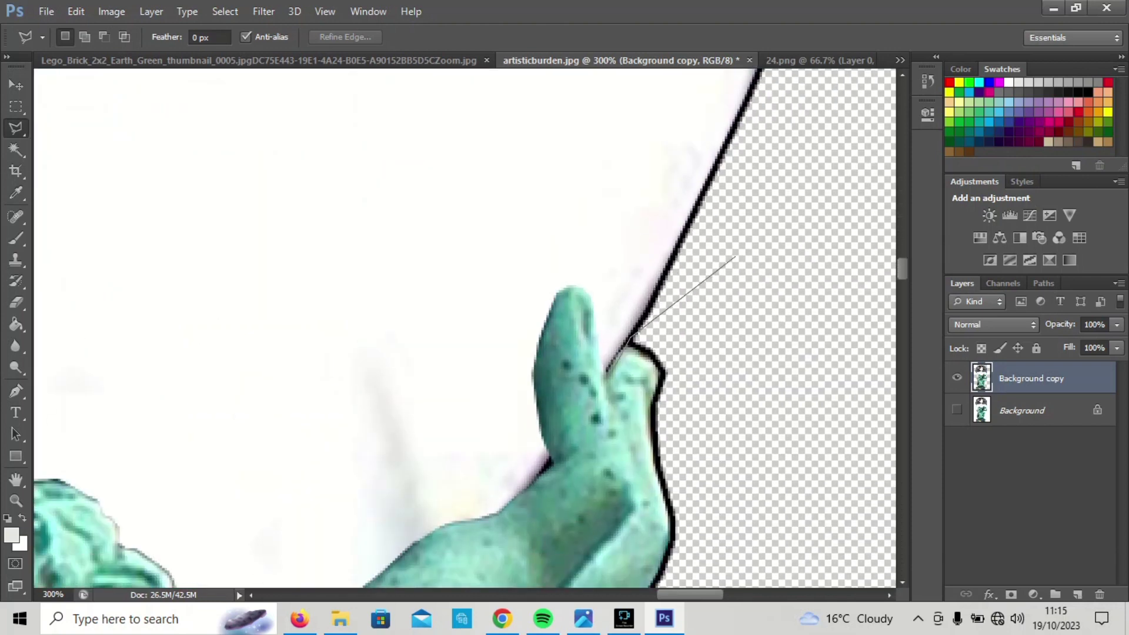
click(604, 371)
click(593, 311)
click(583, 290)
click(523, 395)
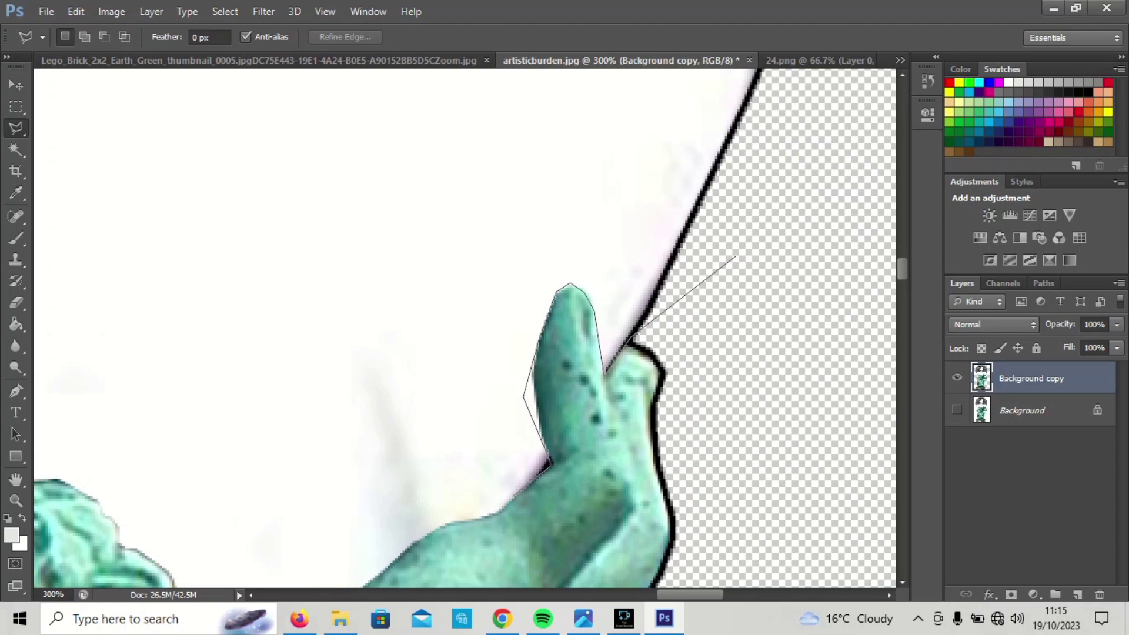
click(550, 462)
click(483, 515)
scroll(399, 559, down, 1)
scroll(399, 529, down, 3)
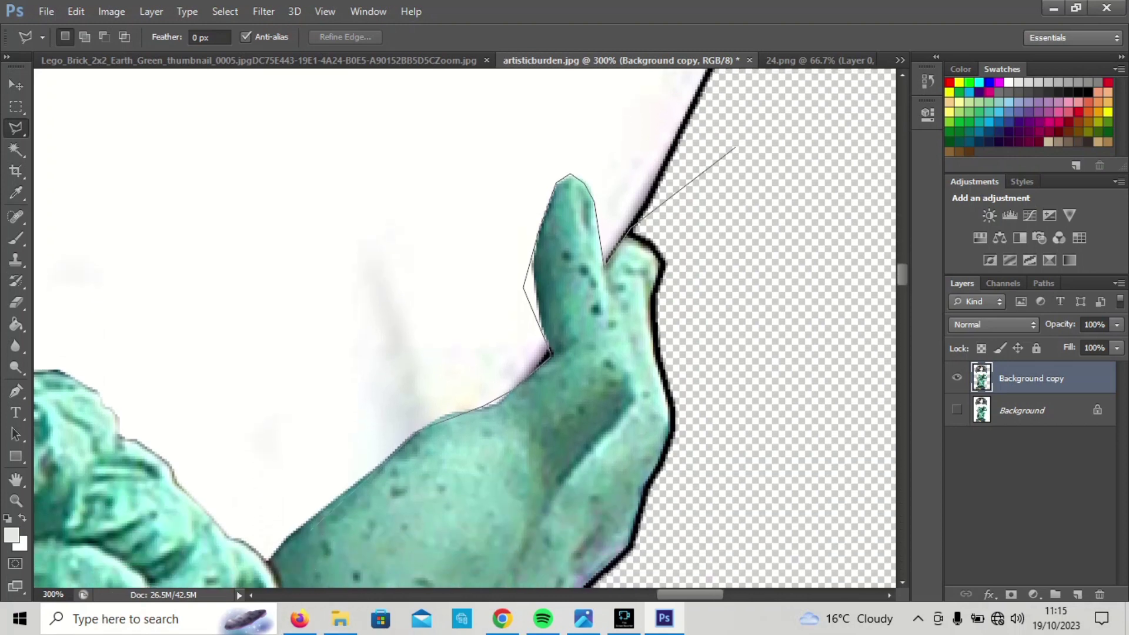
click(307, 519)
click(191, 276)
scroll(464, 329, up, 8)
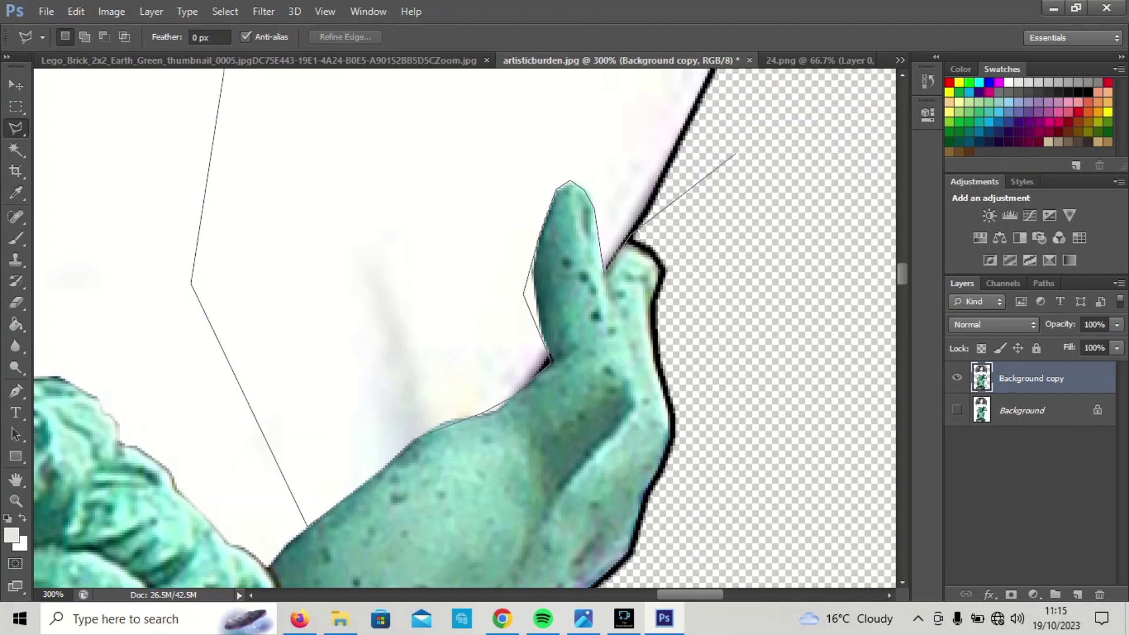
click(224, 282)
double_click(799, 222)
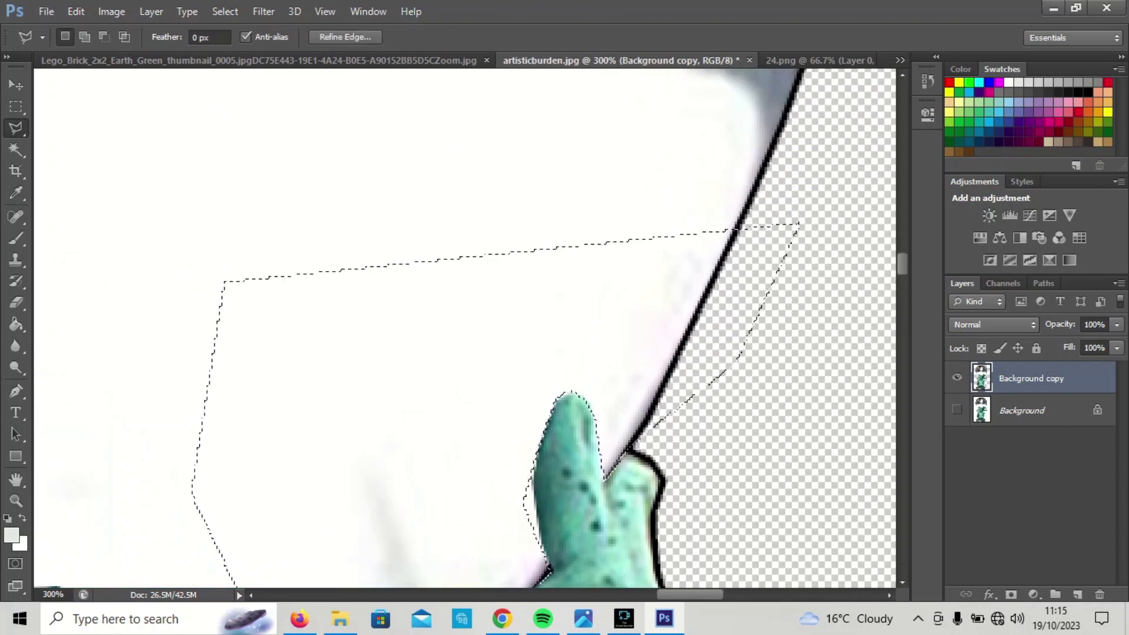
key(Delete)
key(ctrl+d)
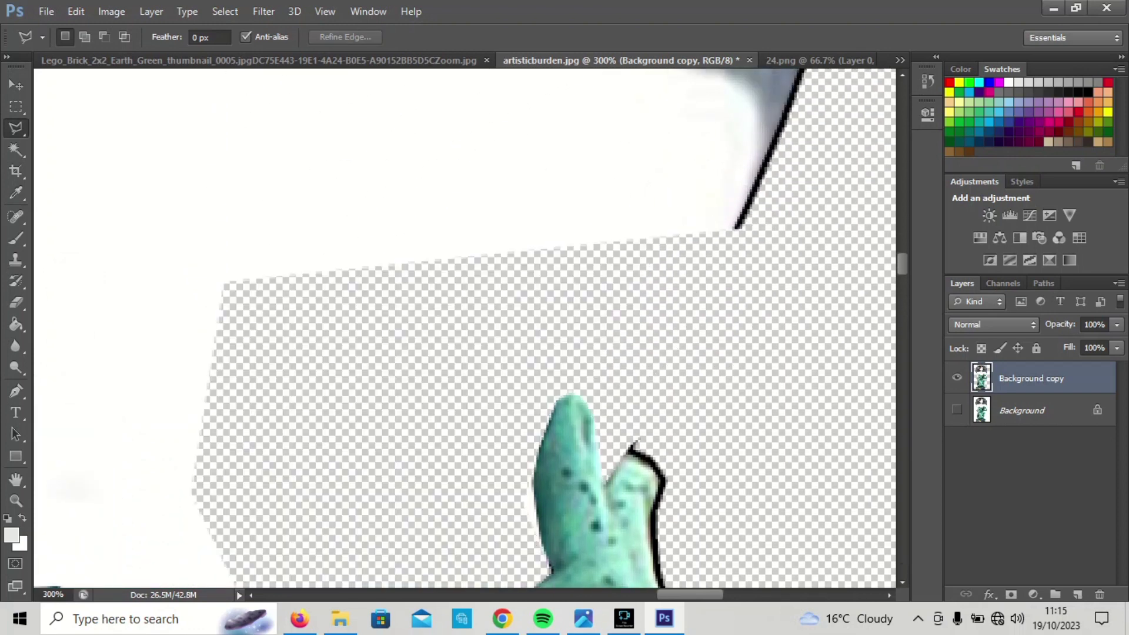
- Delete the triangular white patch beside the fingers
click(507, 365)
click(540, 539)
click(451, 542)
click(506, 365)
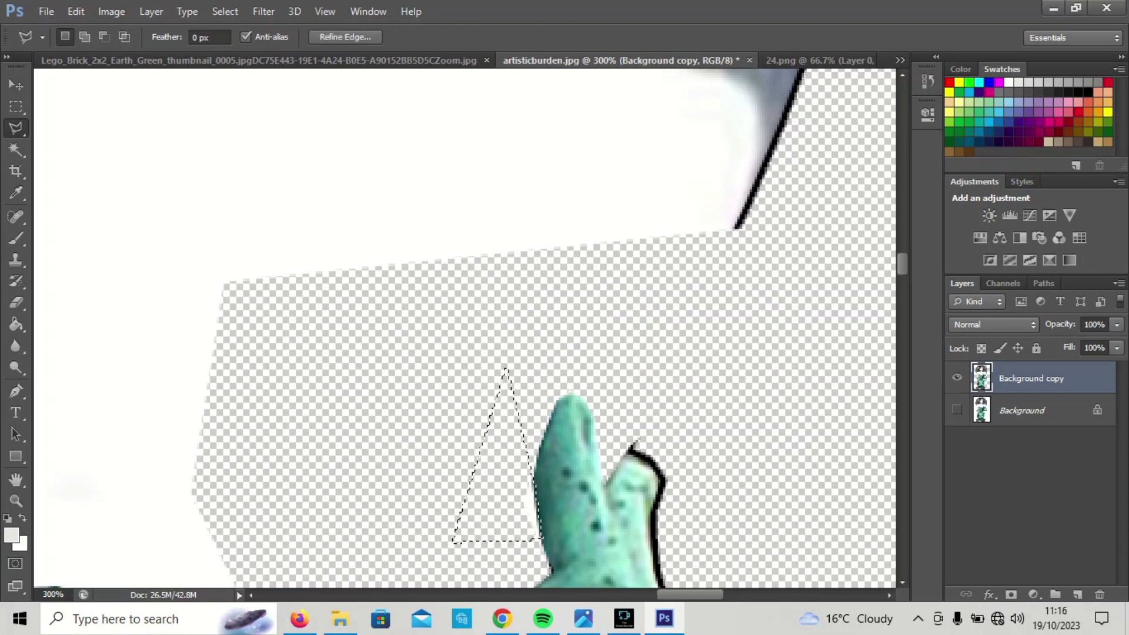
key(Delete)
key(ctrl+d)
- Outline the leftover area above the fingertips for removal
click(427, 431)
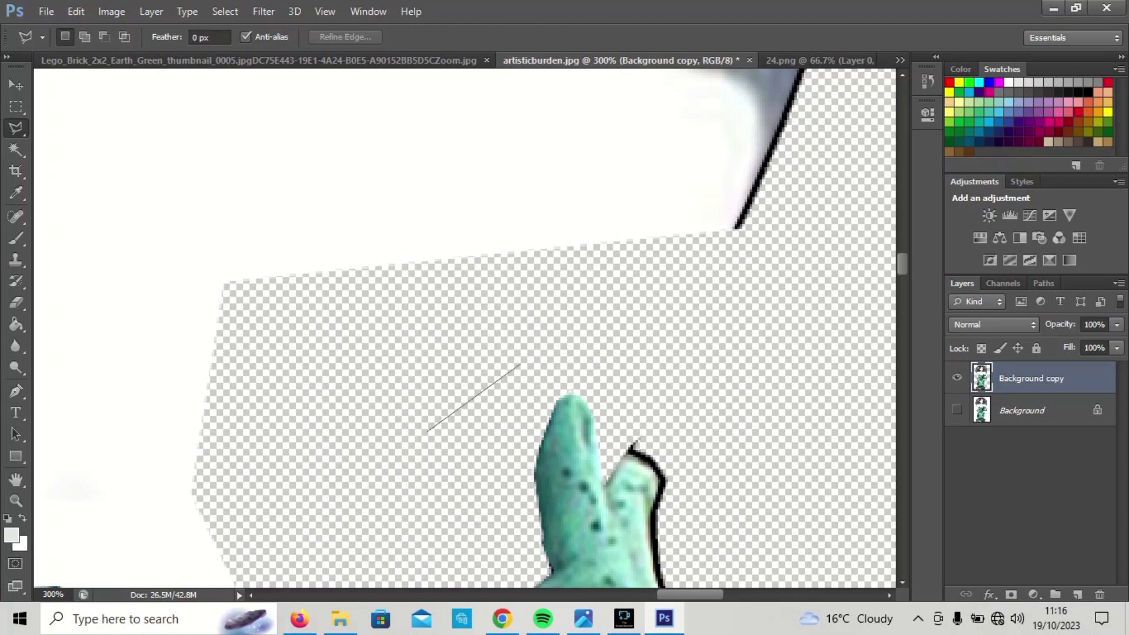
click(544, 391)
click(559, 398)
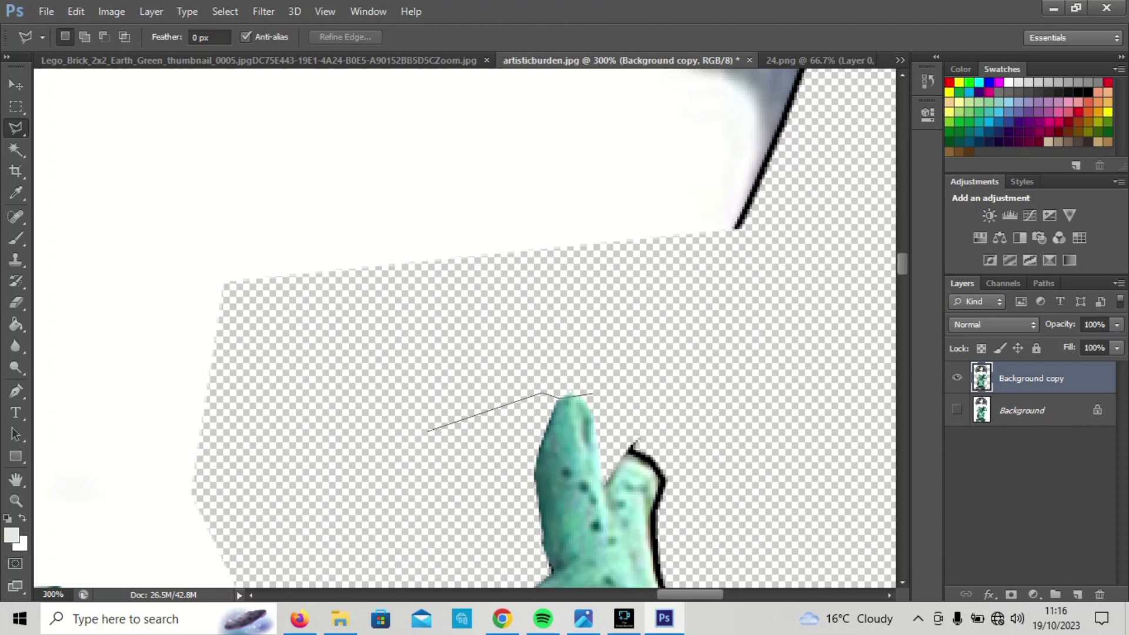
click(579, 321)
double_click(585, 369)
key(ctrl+d)
- Outline the snow globe and ballerina and erase them
key(ctrl+minus)
key(ctrl+minus)
key(ctrl+minus)
key(ctrl+minus)
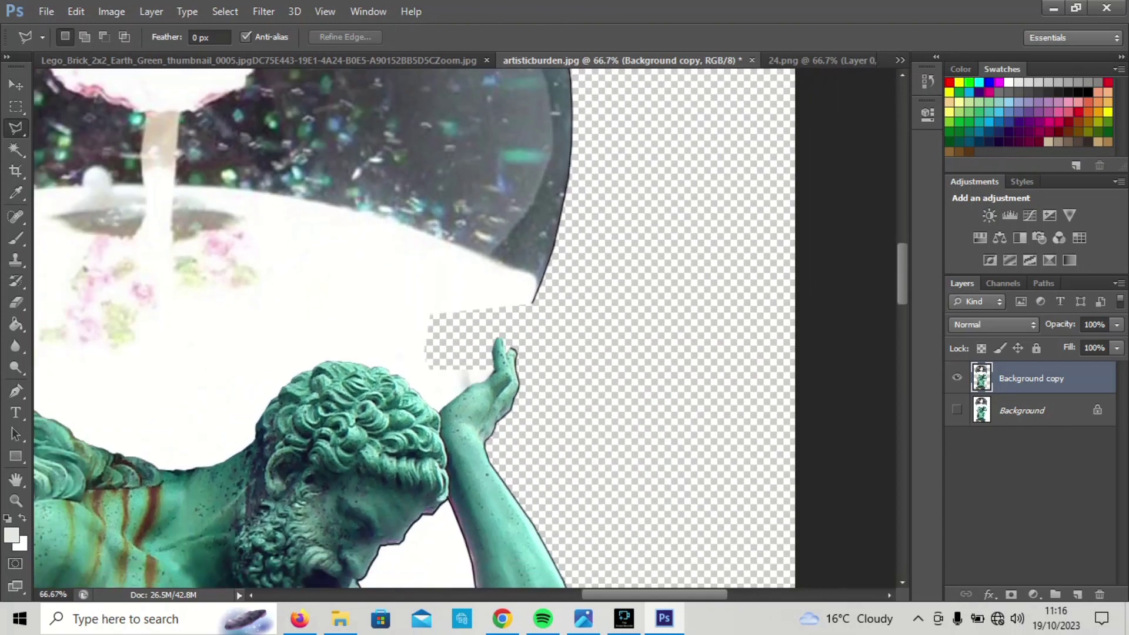
key(ctrl+minus)
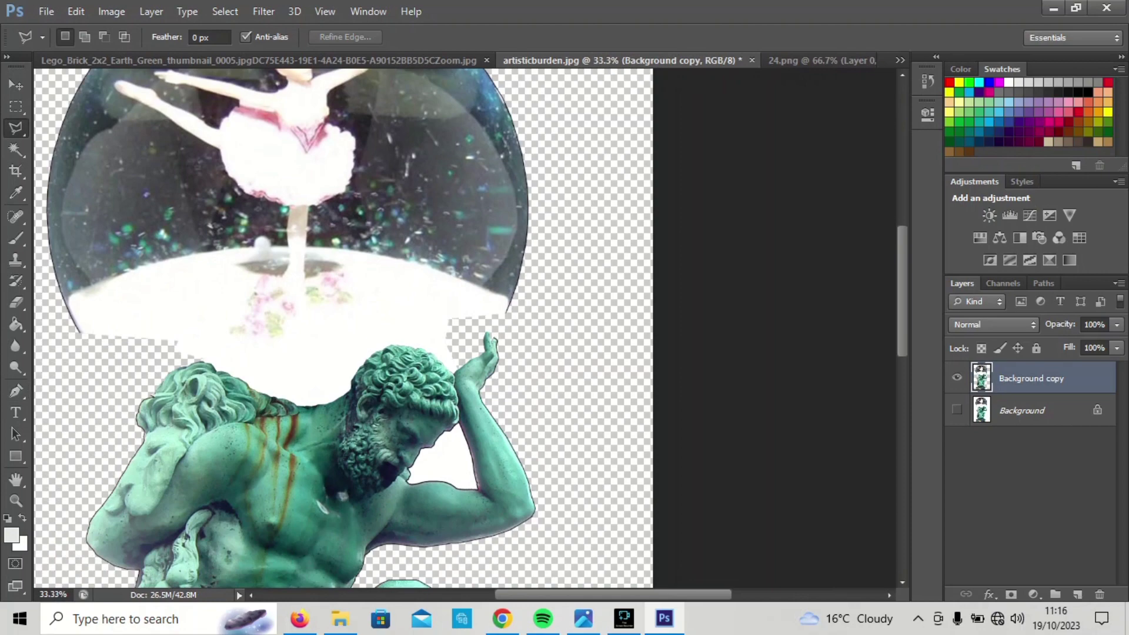
click(109, 383)
click(234, 345)
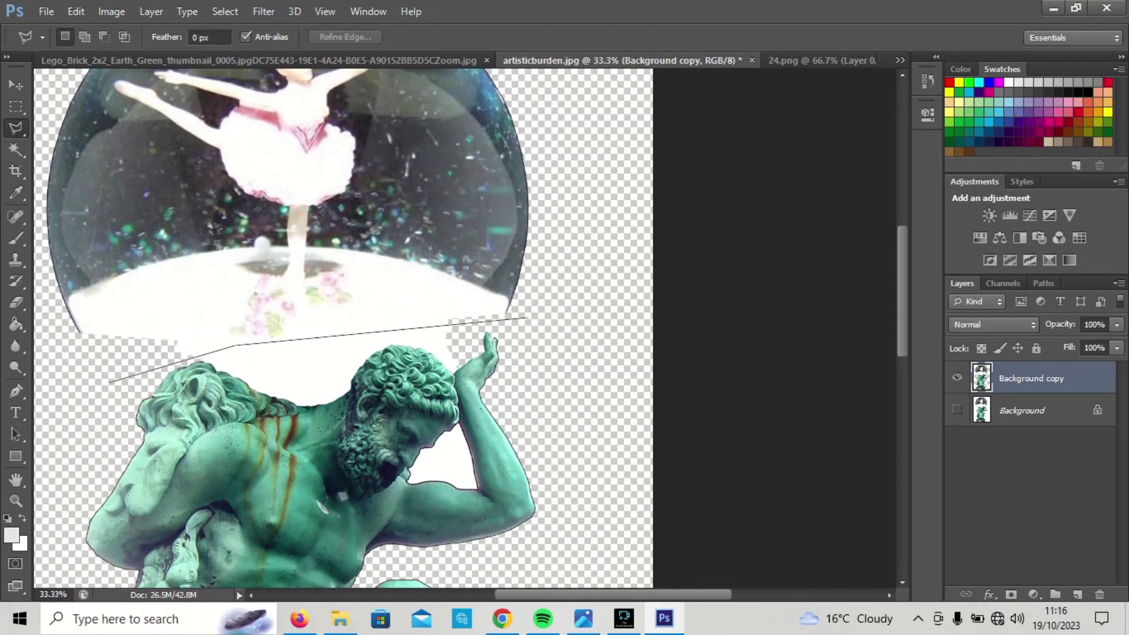
click(547, 325)
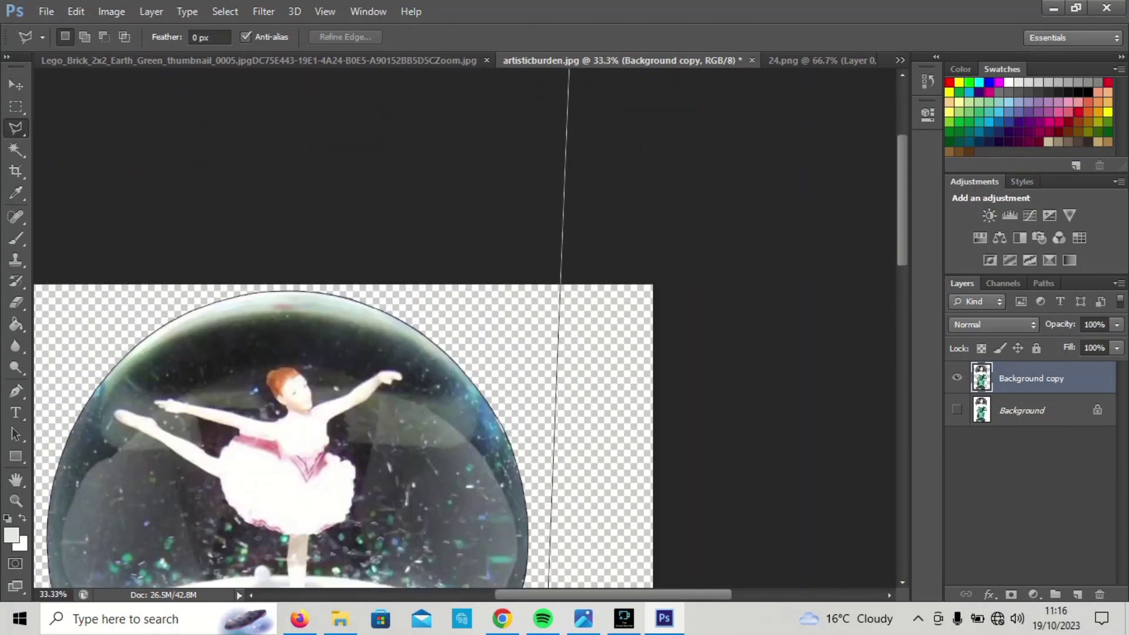
click(629, 221)
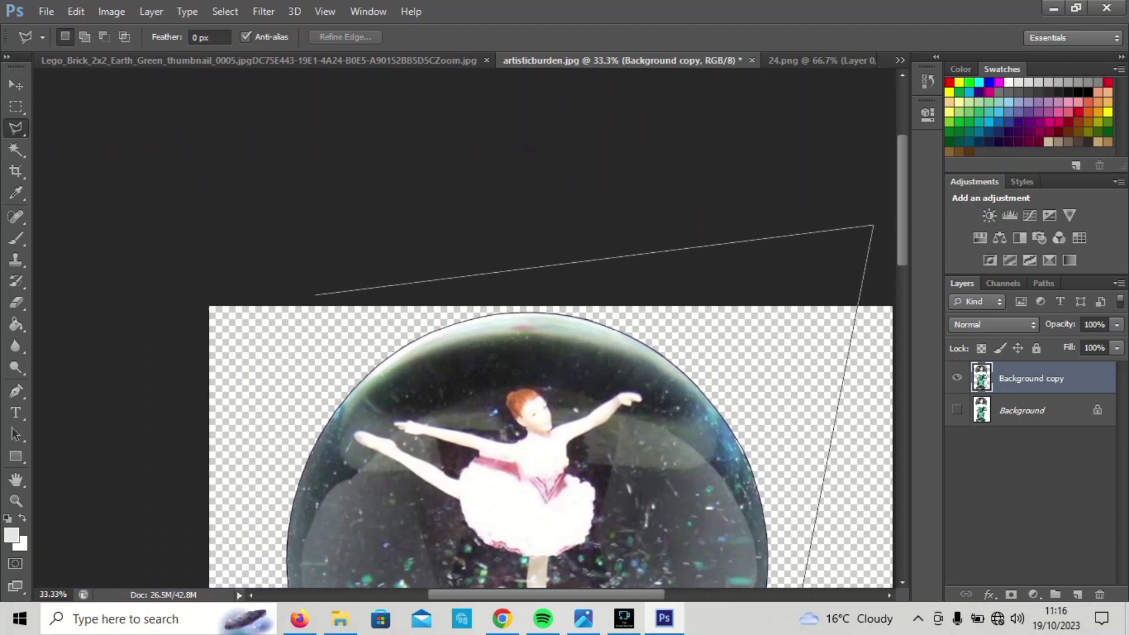
click(315, 298)
click(215, 272)
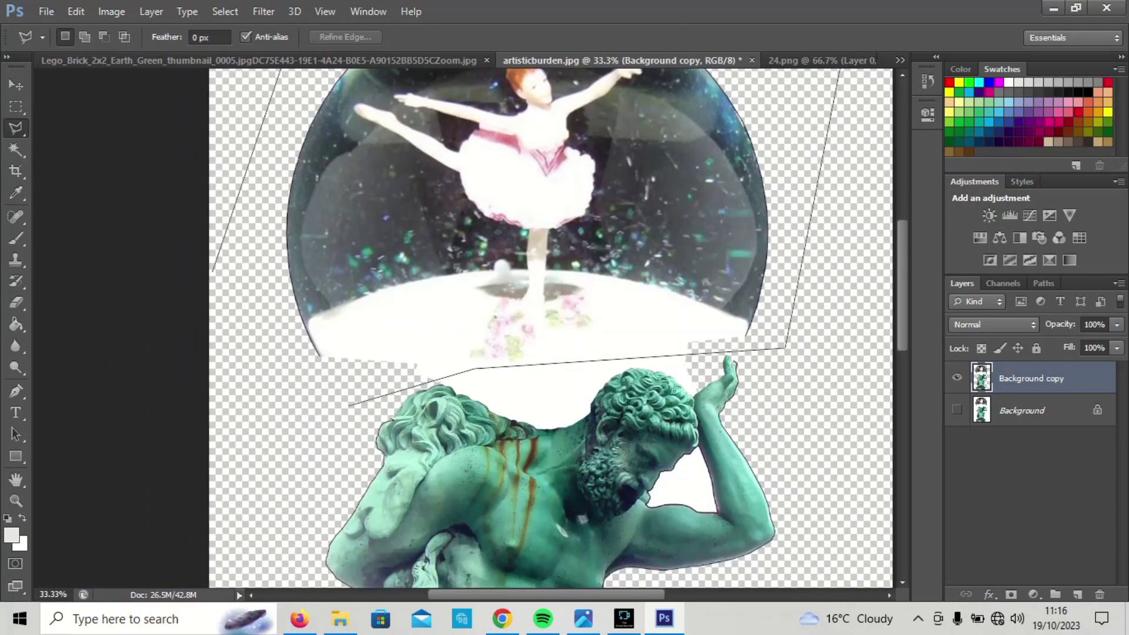
click(226, 338)
click(350, 405)
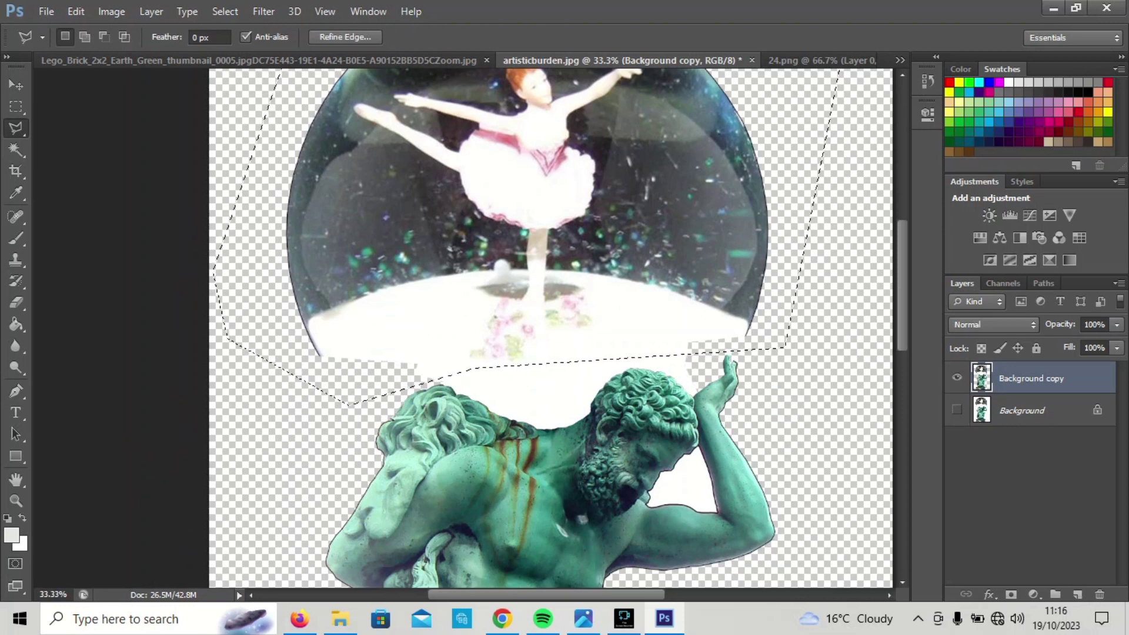
key(ctrl+d)
key(Delete)
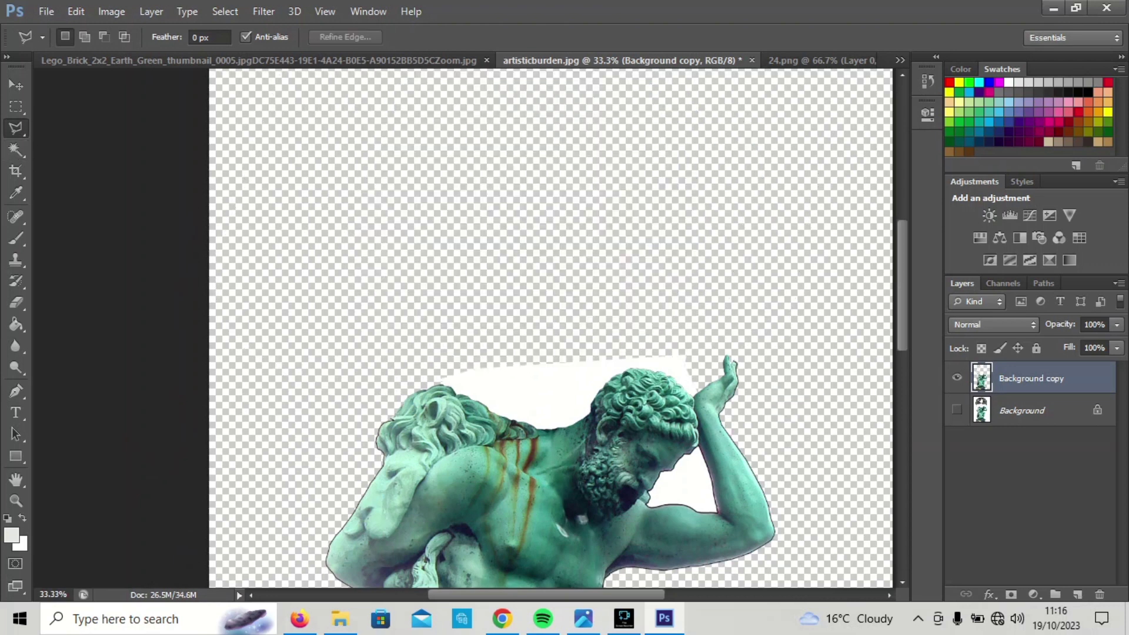
- Magic Wand the white area above the statue and delete it
key(w)
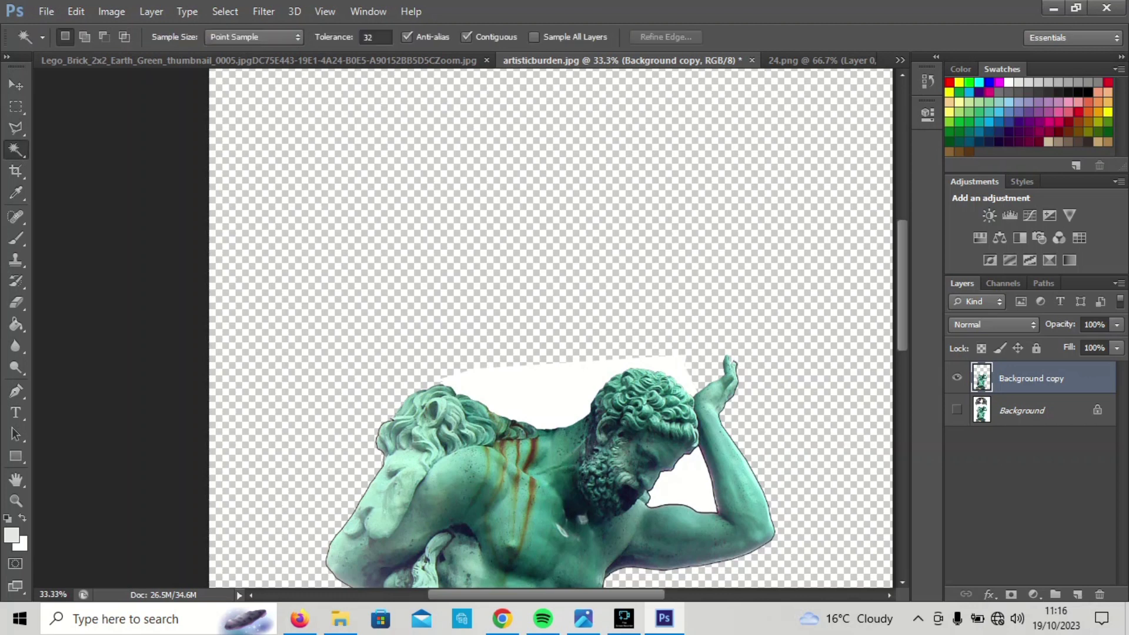
click(517, 388)
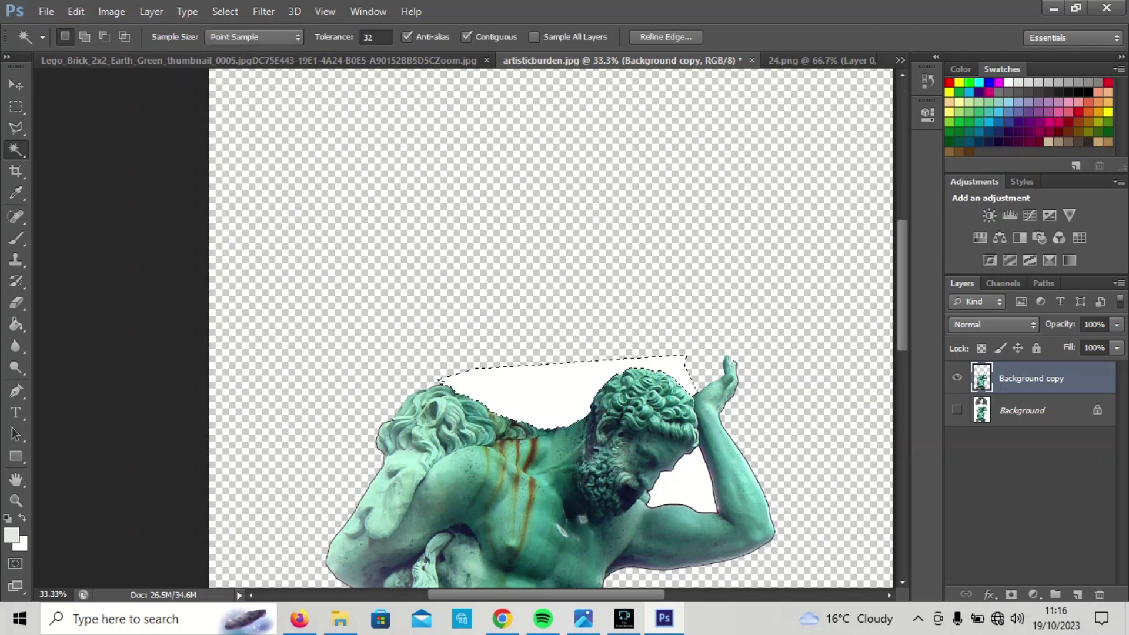
key(Delete)
key(ctrl+d)
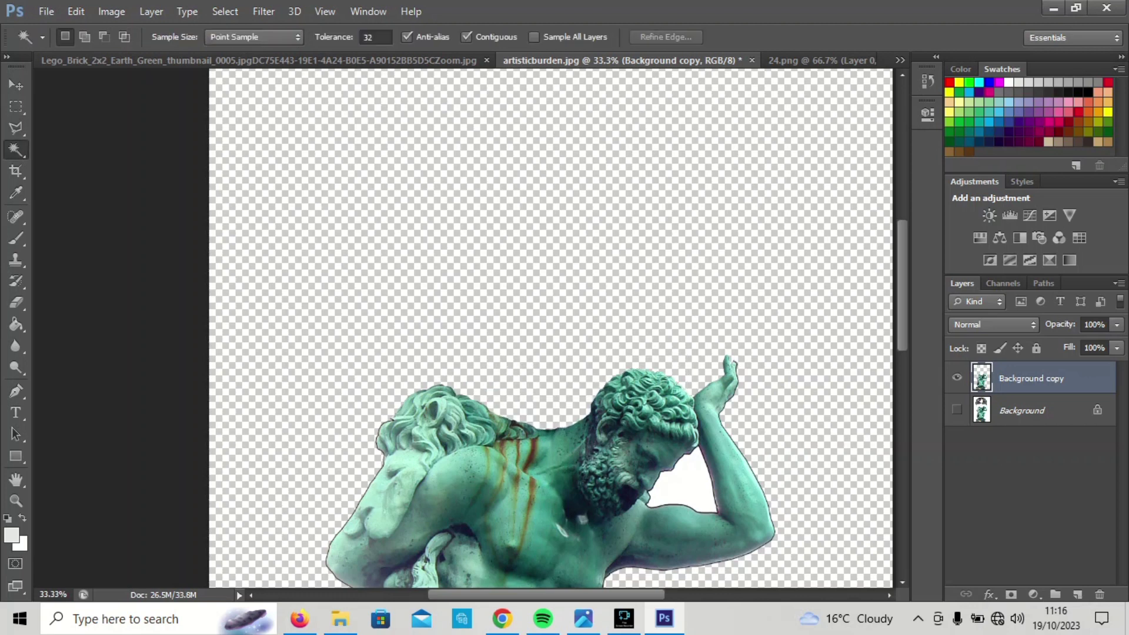
- Inspect the edges up close, then Magic Wand and delete the white gap between head and arm
click(16, 500)
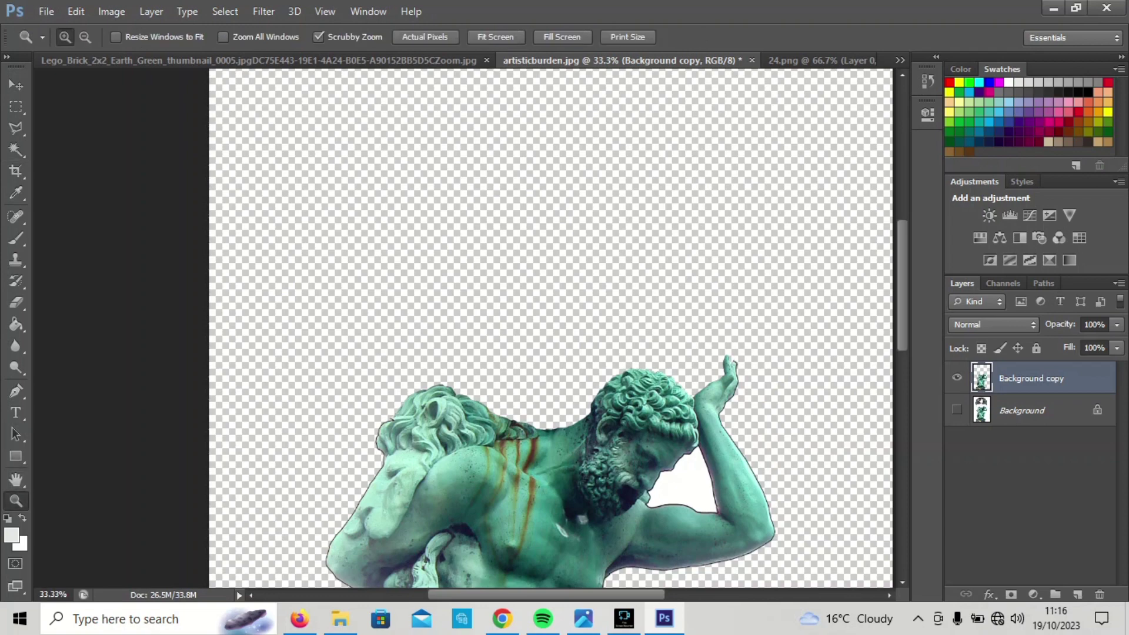
drag(638, 371, 638, 371)
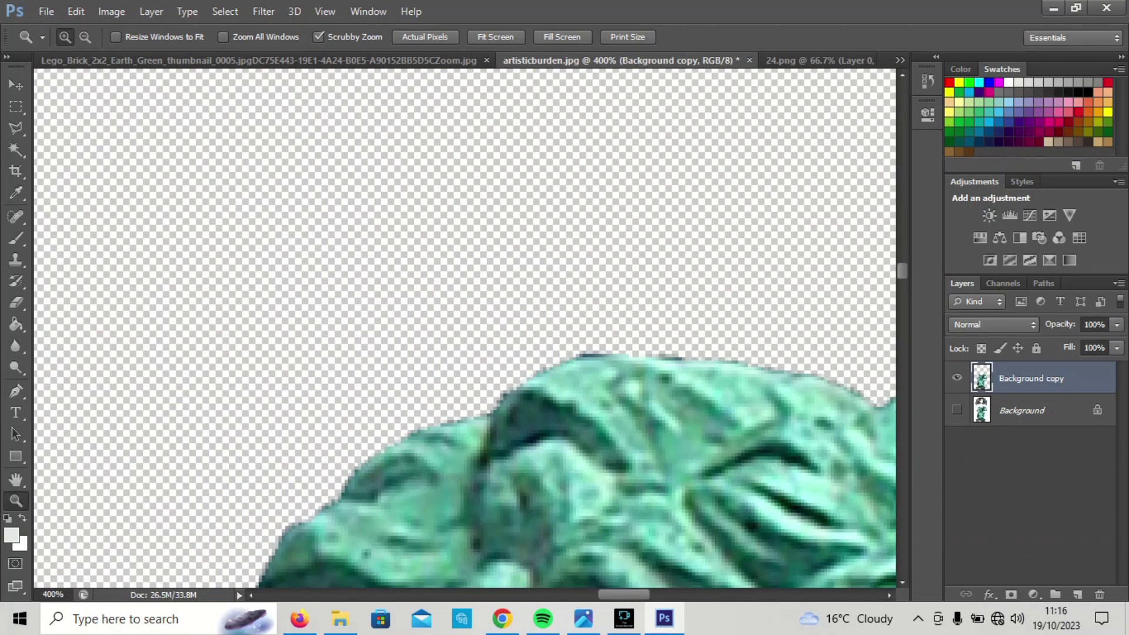
scroll(464, 329, left, 10)
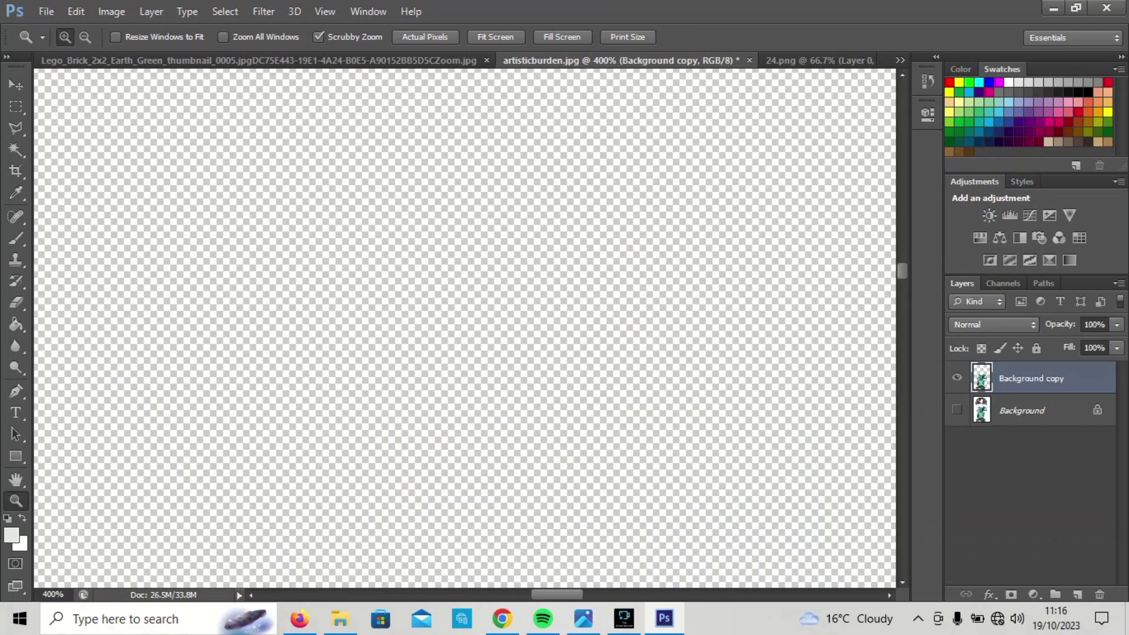
scroll(464, 330, down, 5)
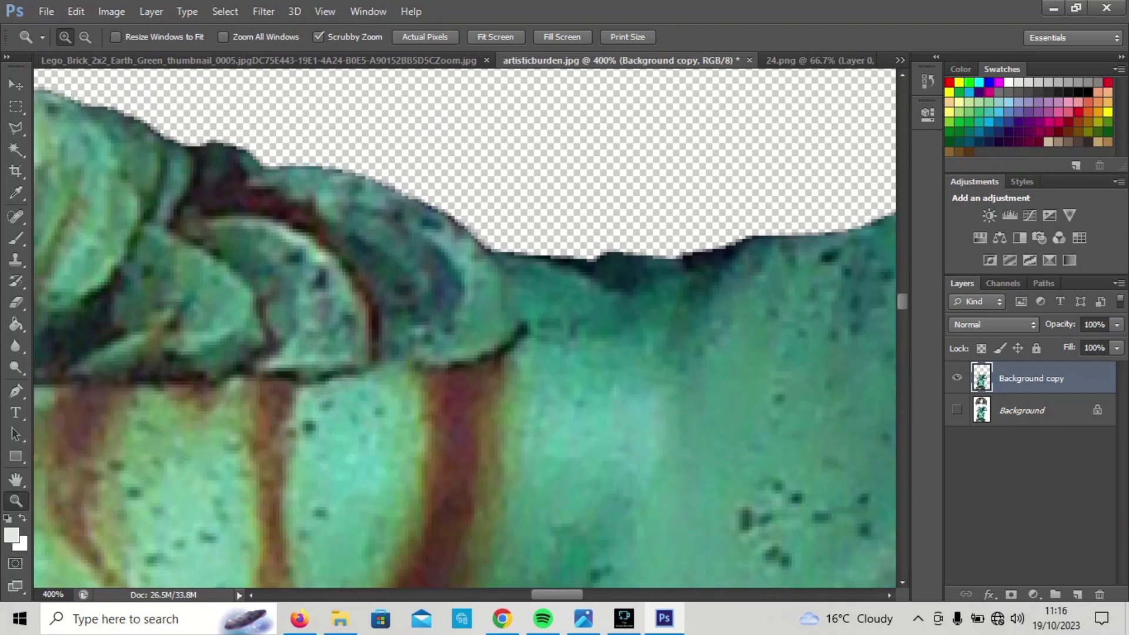
scroll(464, 329, right, 10)
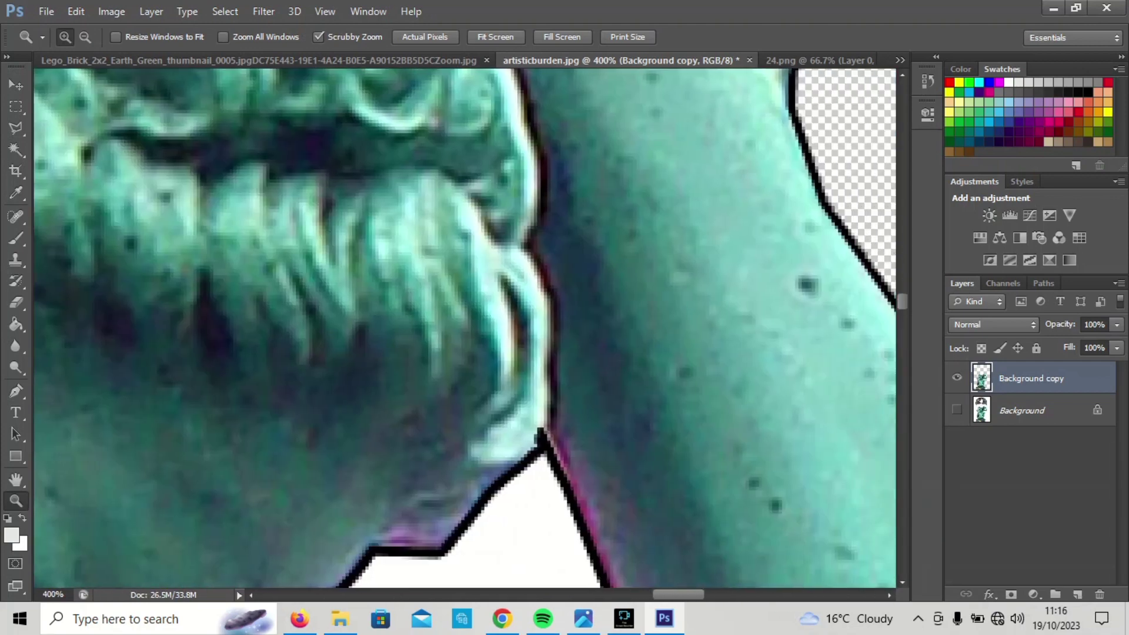
scroll(465, 329, down, 4)
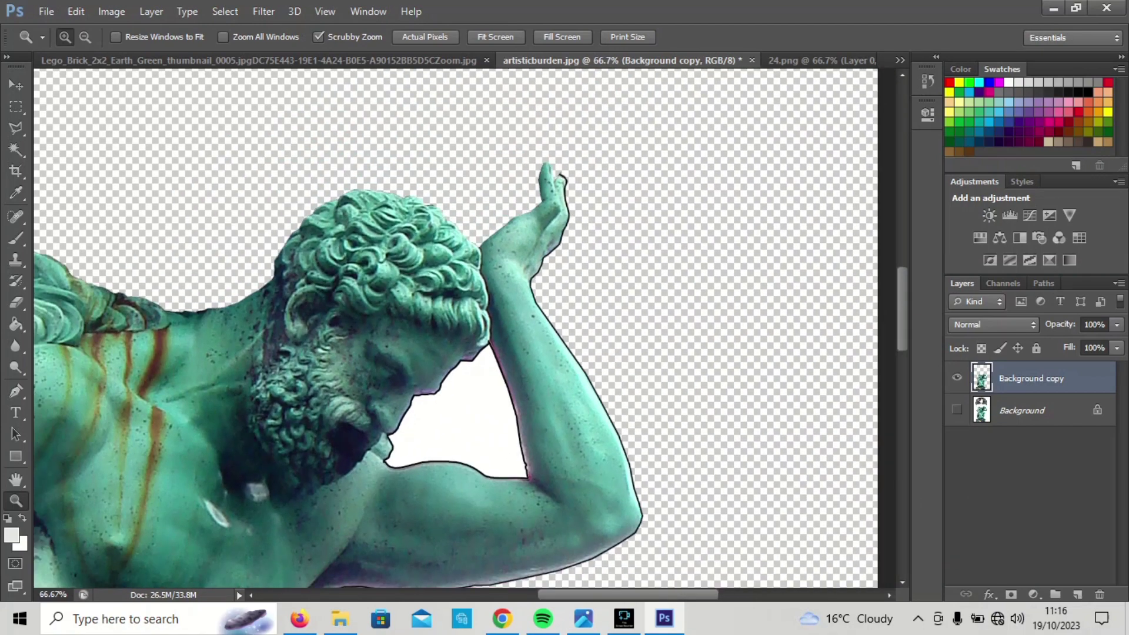
click(16, 150)
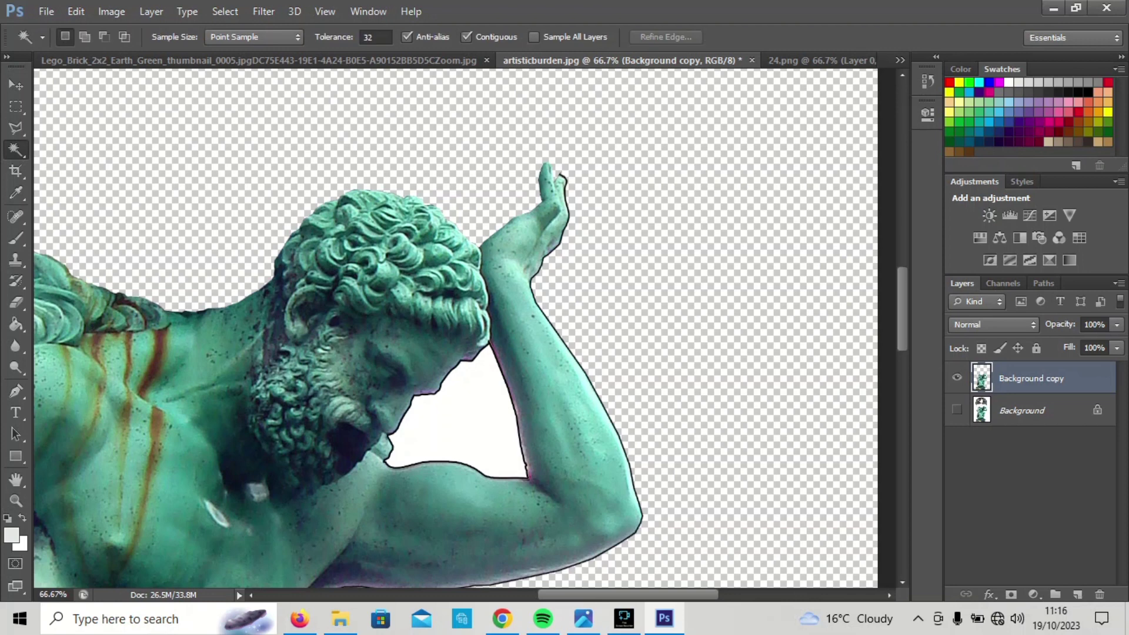
click(459, 417)
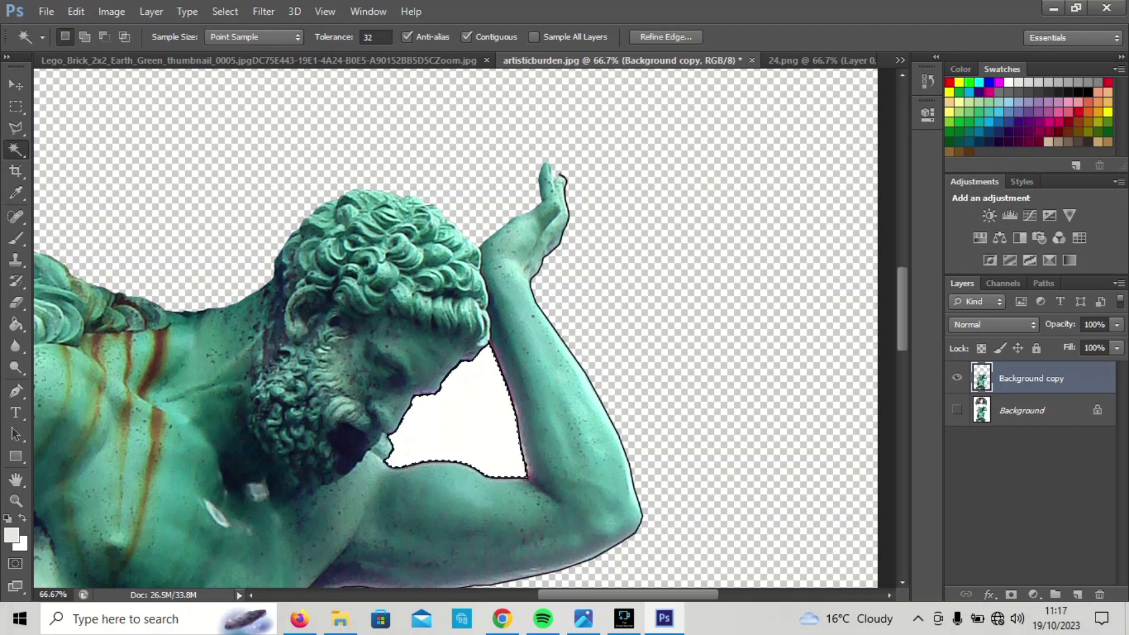
key(Delete)
key(ctrl+d)
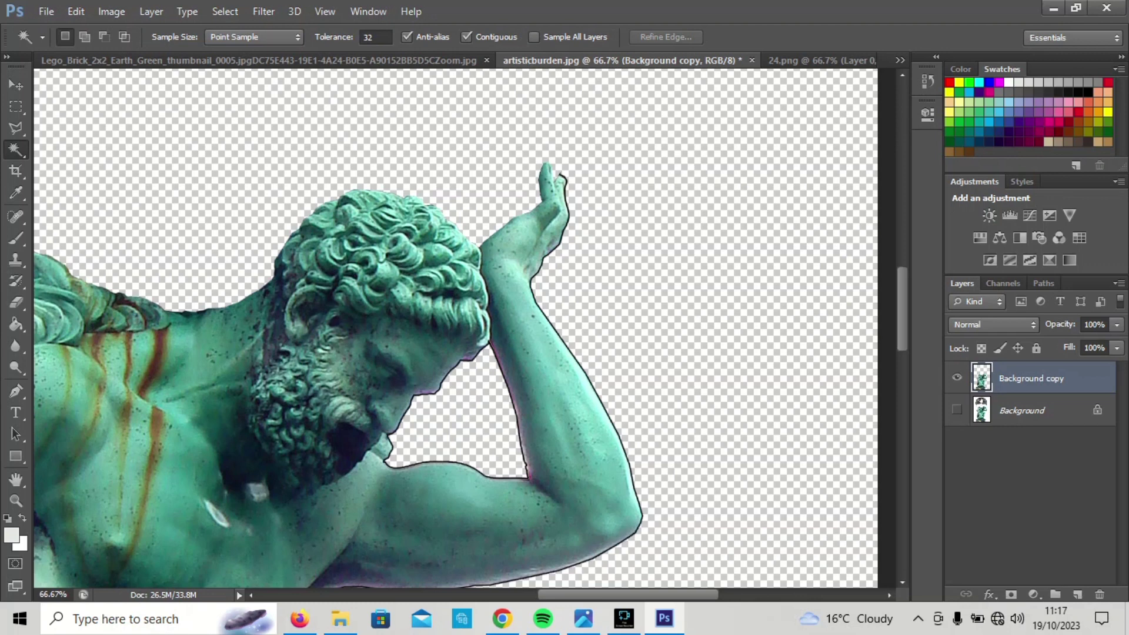
key(ctrl+minus)
key(ctrl+minus)
key(ctrl+minus)
key(ctrl+minus)
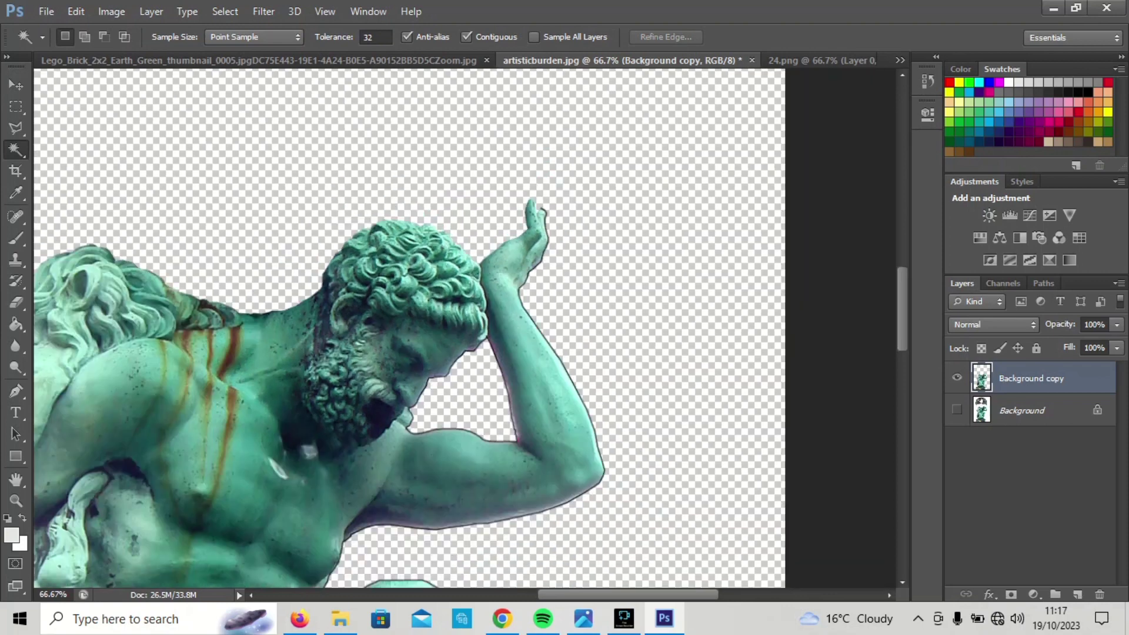
- Save the cut-out into the 2023 folder as atlas.psd, accepting Maximize Compatibility
key(ctrl+minus)
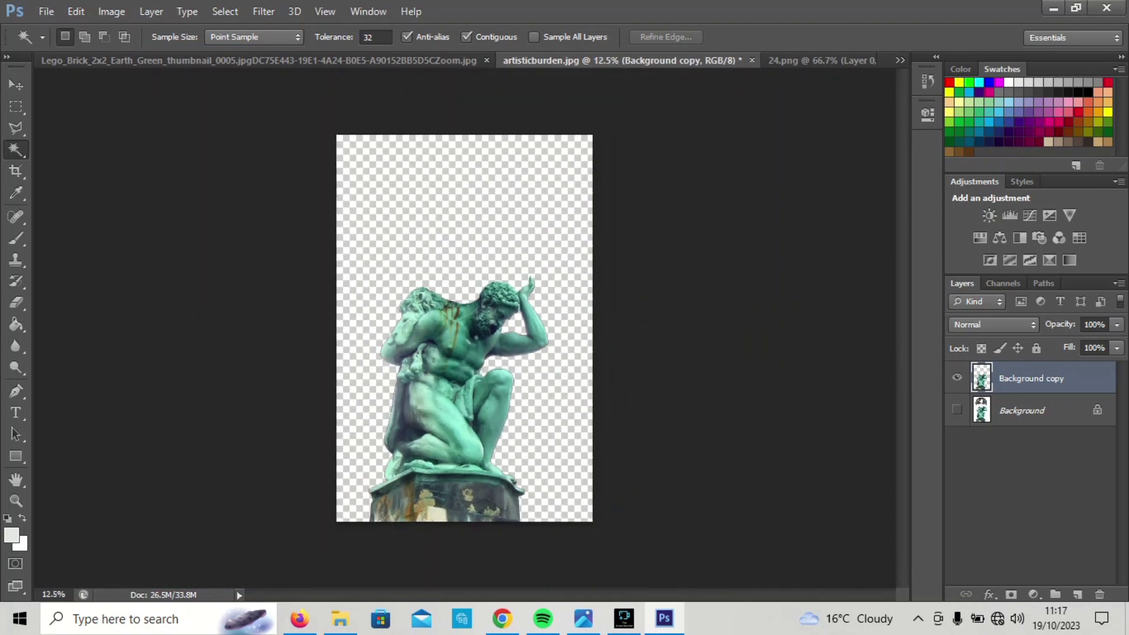
key(ctrl+shift+s)
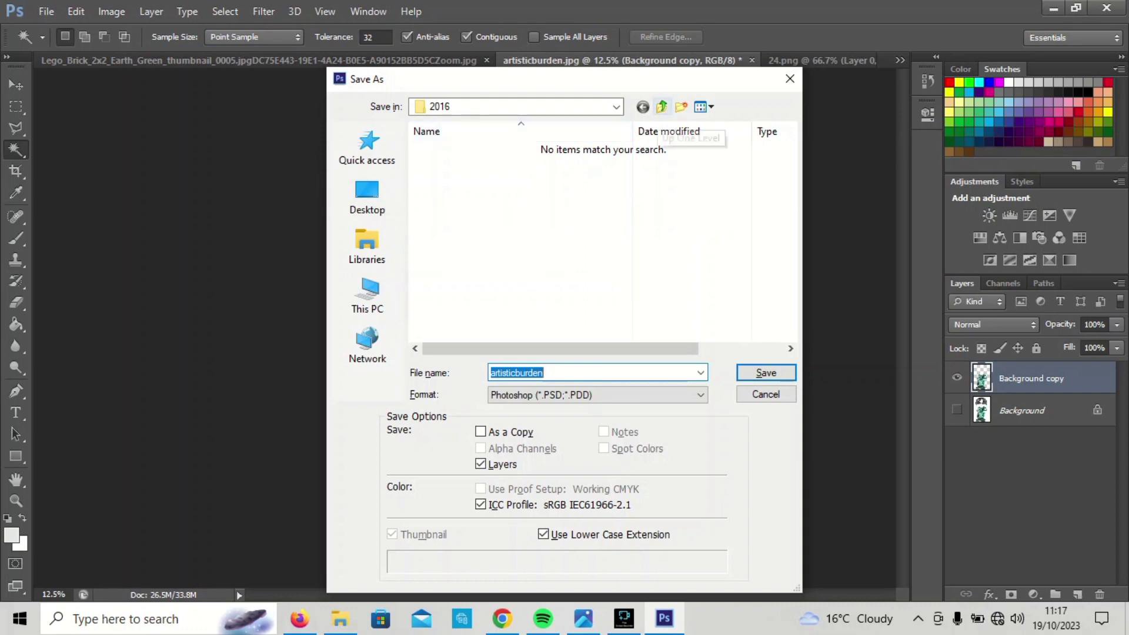
click(662, 107)
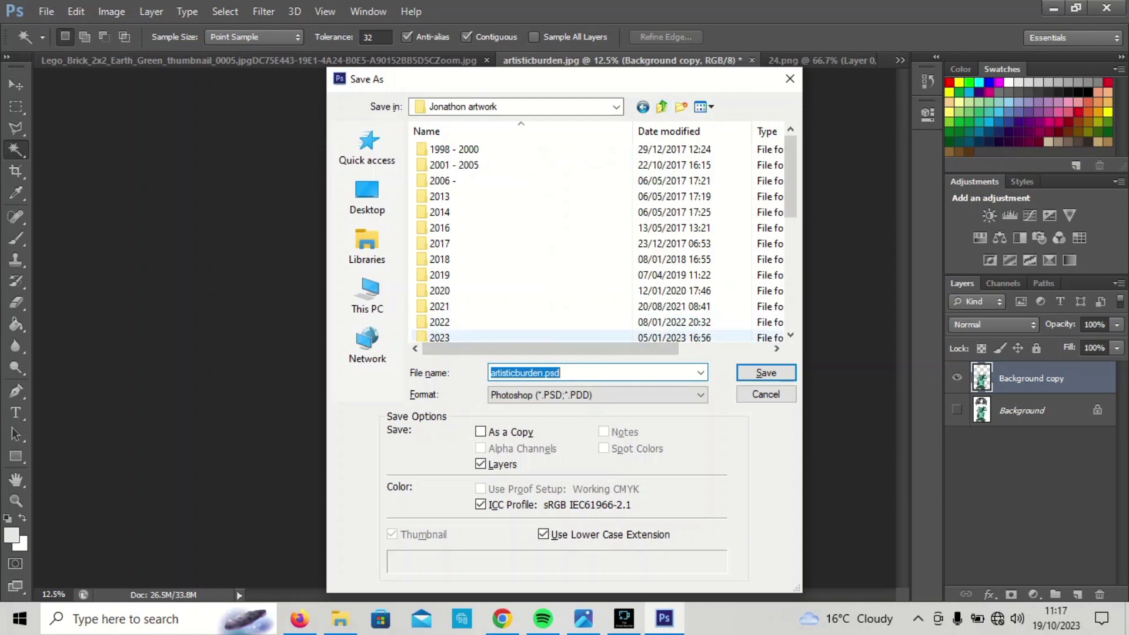
double_click(440, 337)
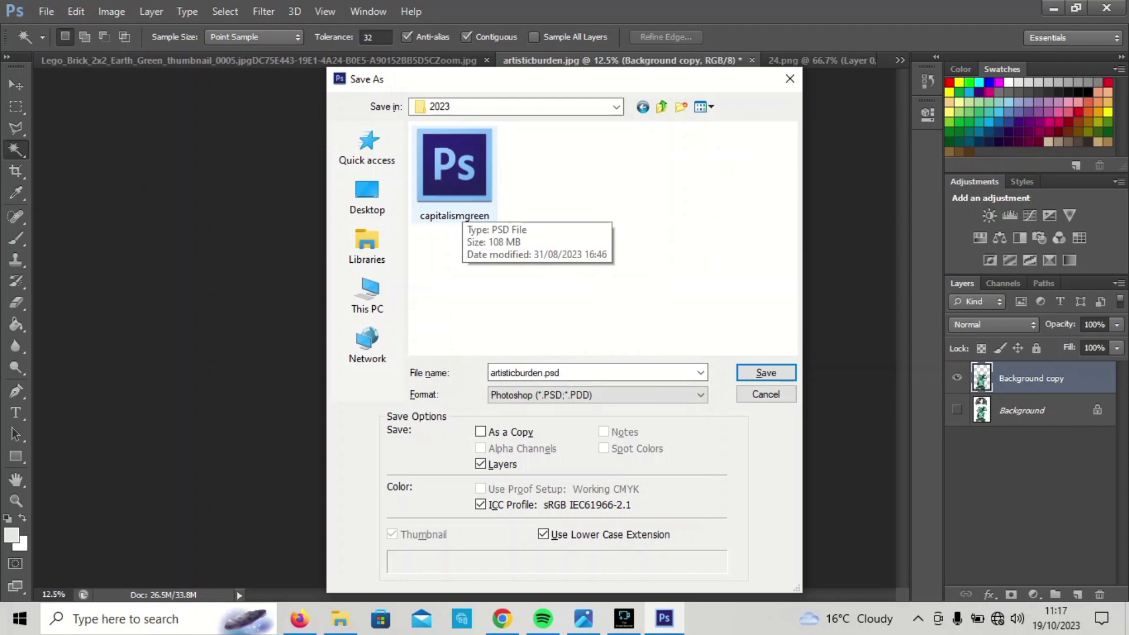
double_click(525, 373)
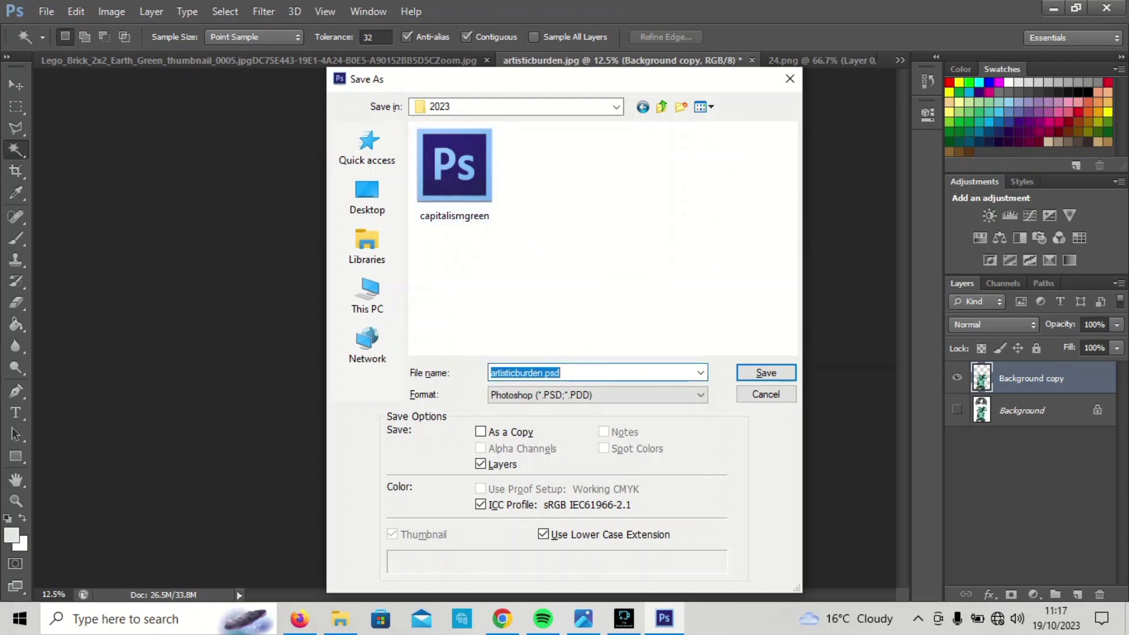
text(atlas)
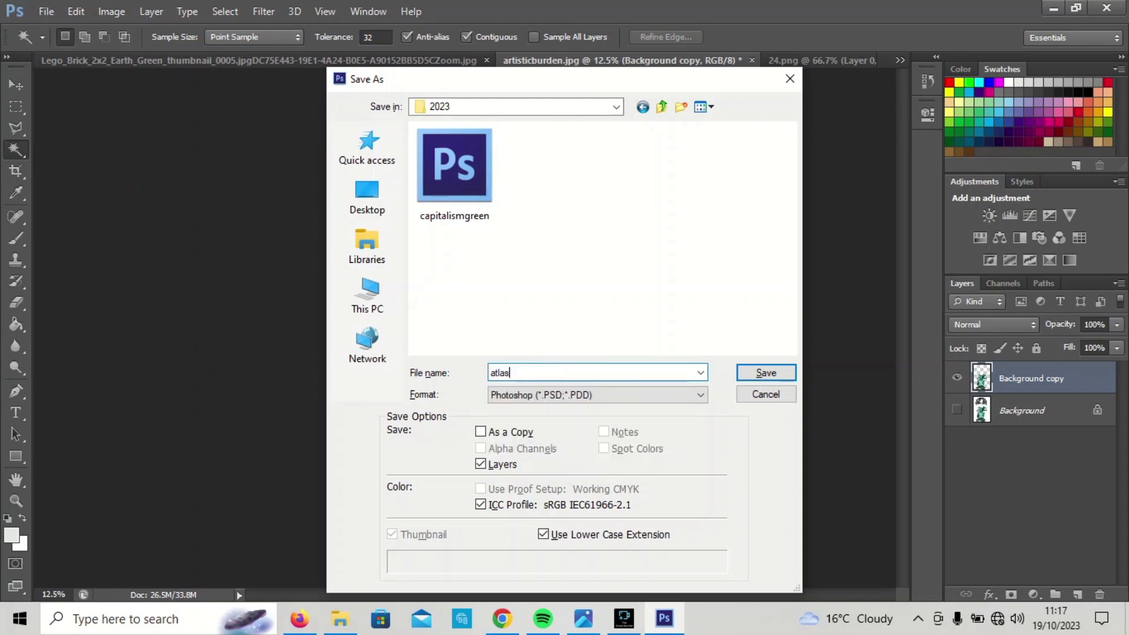
key(Return)
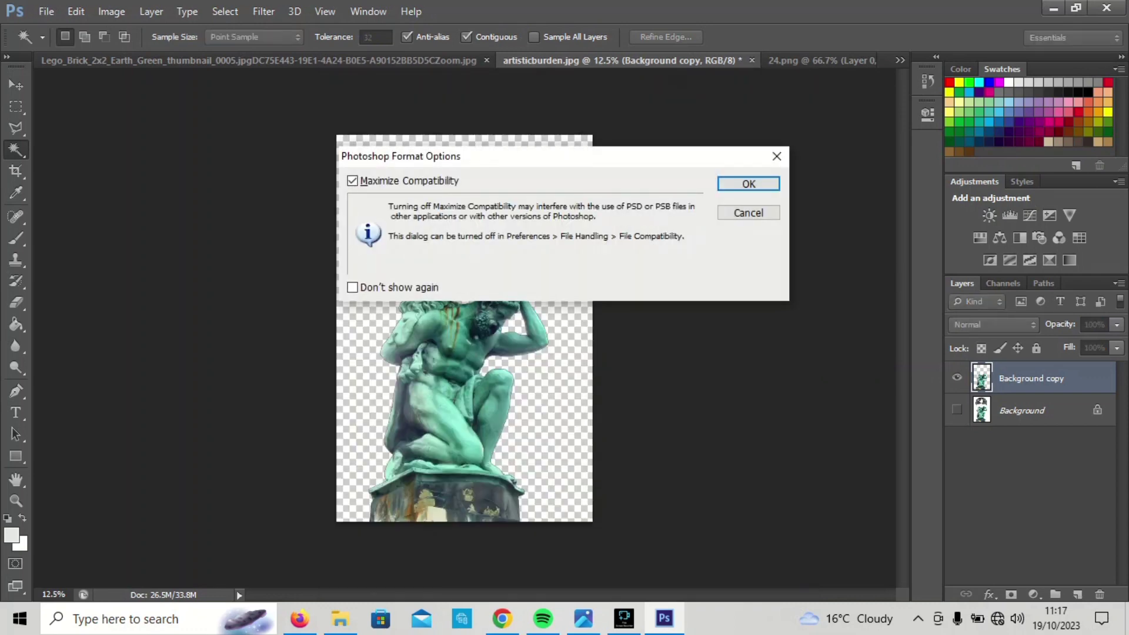
key(Return)
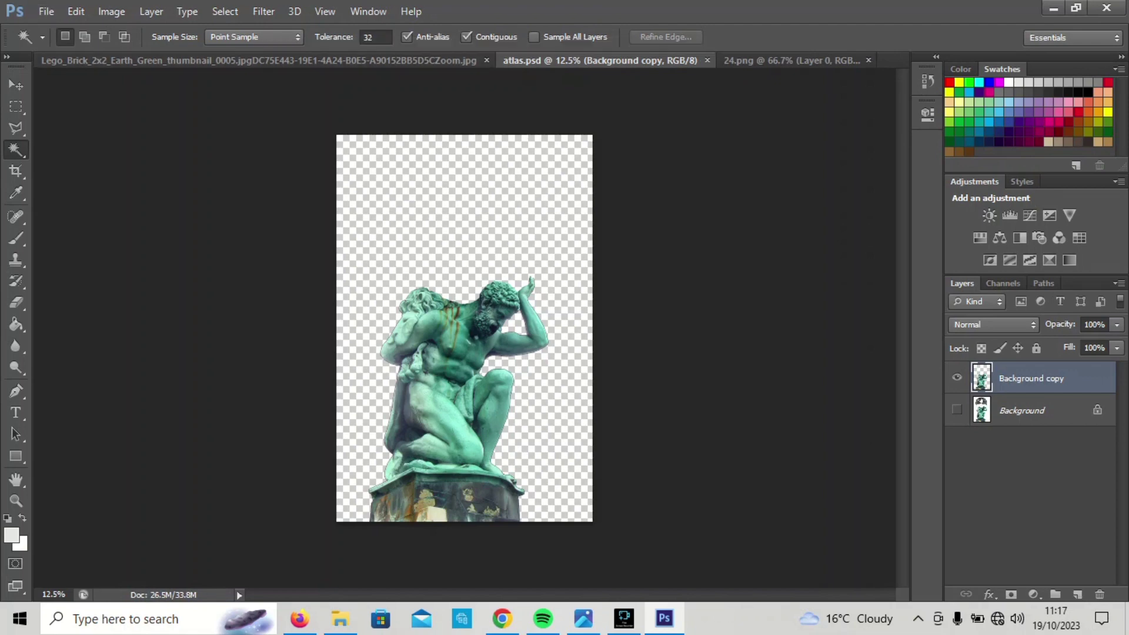
- Magic-wand the green Lego brick and drag it into the floating atlas.psd window
click(258, 60)
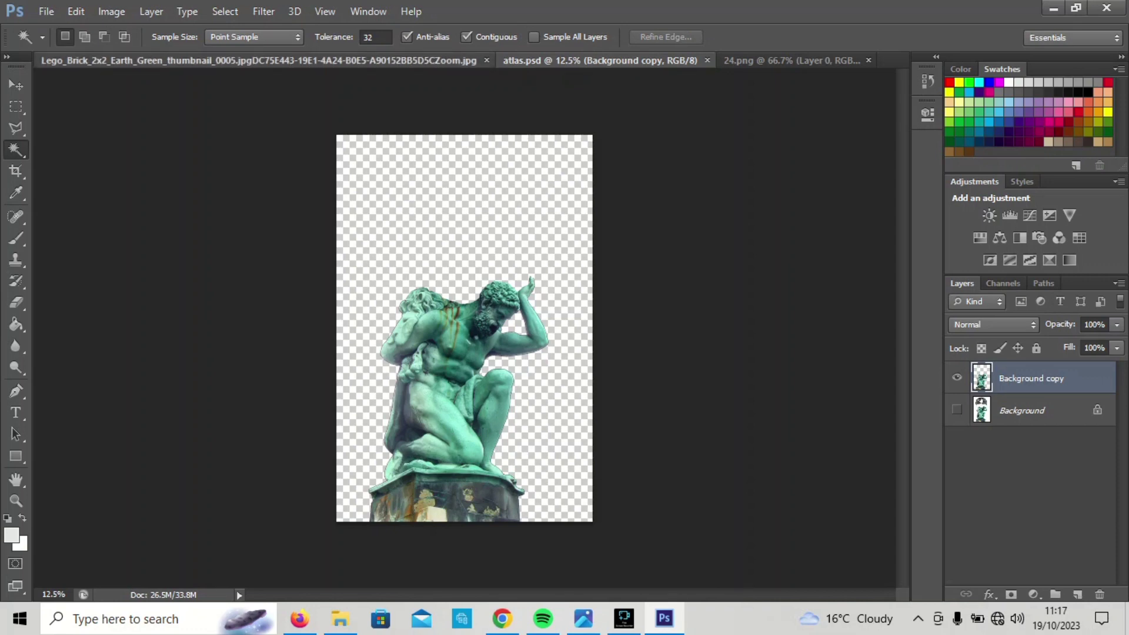
click(653, 60)
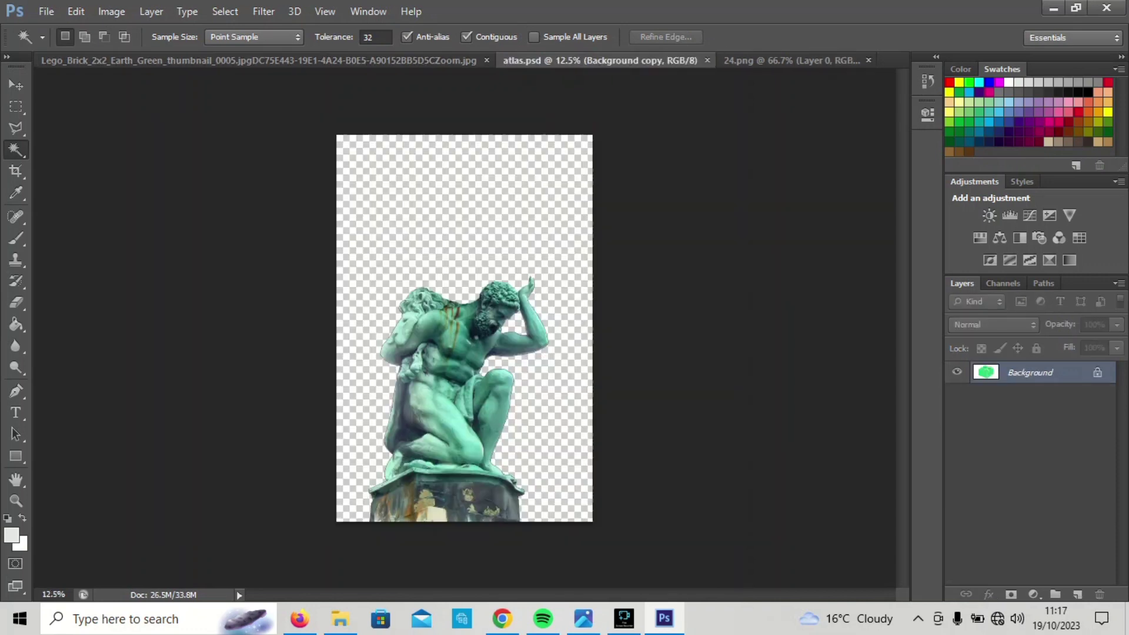
drag(652, 60, 738, 108)
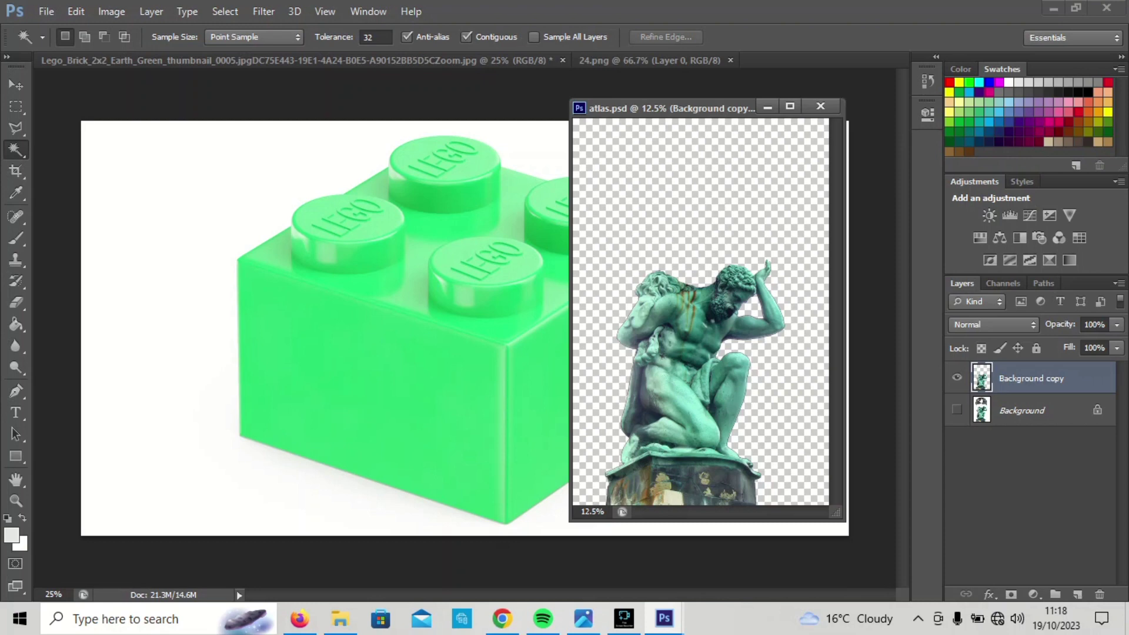
key(ctrl+Tab)
click(153, 294)
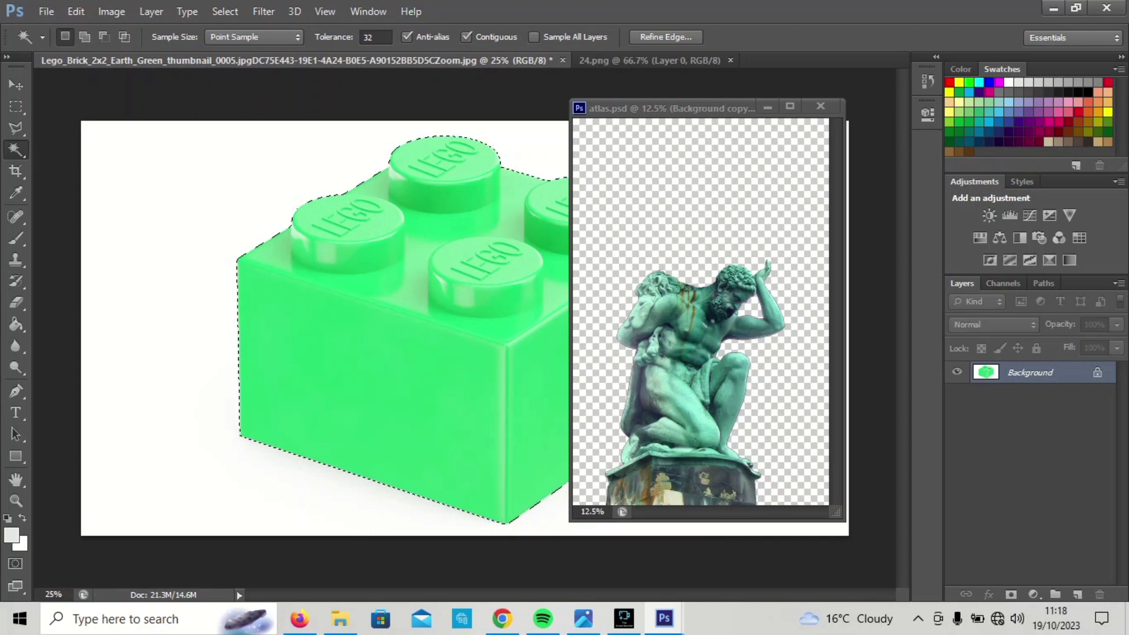
key(v)
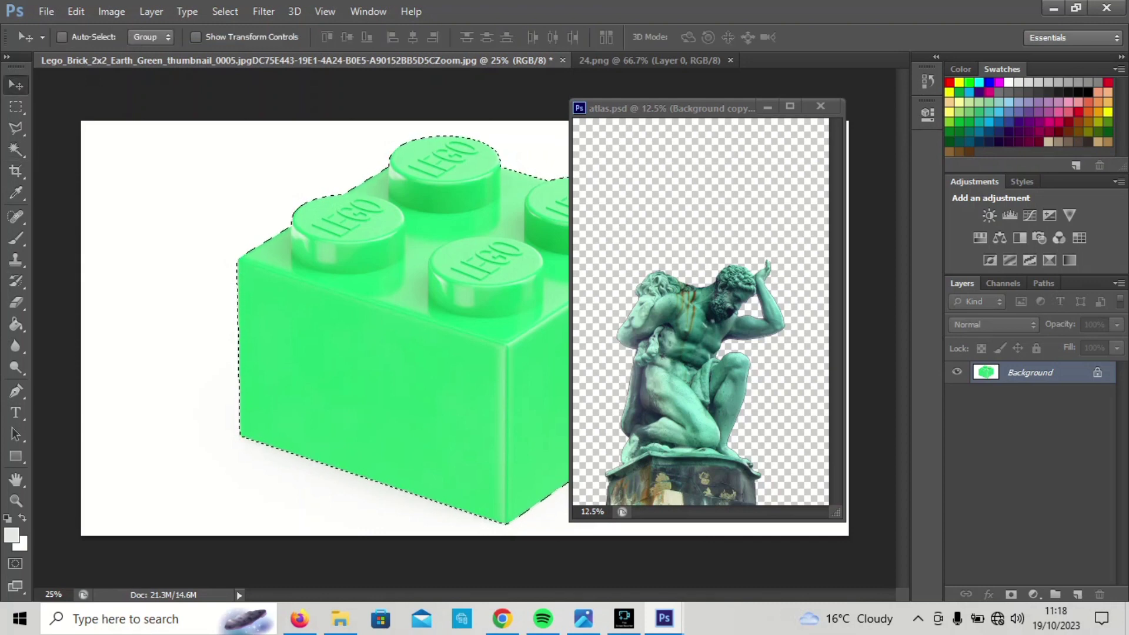
drag(382, 329, 705, 264)
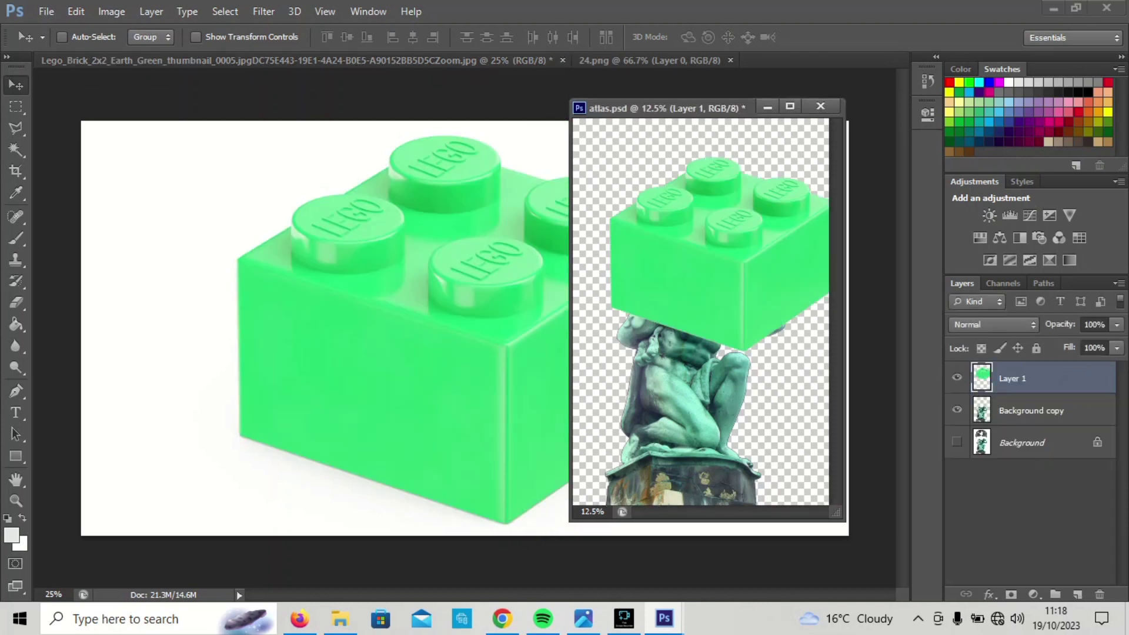
click(789, 106)
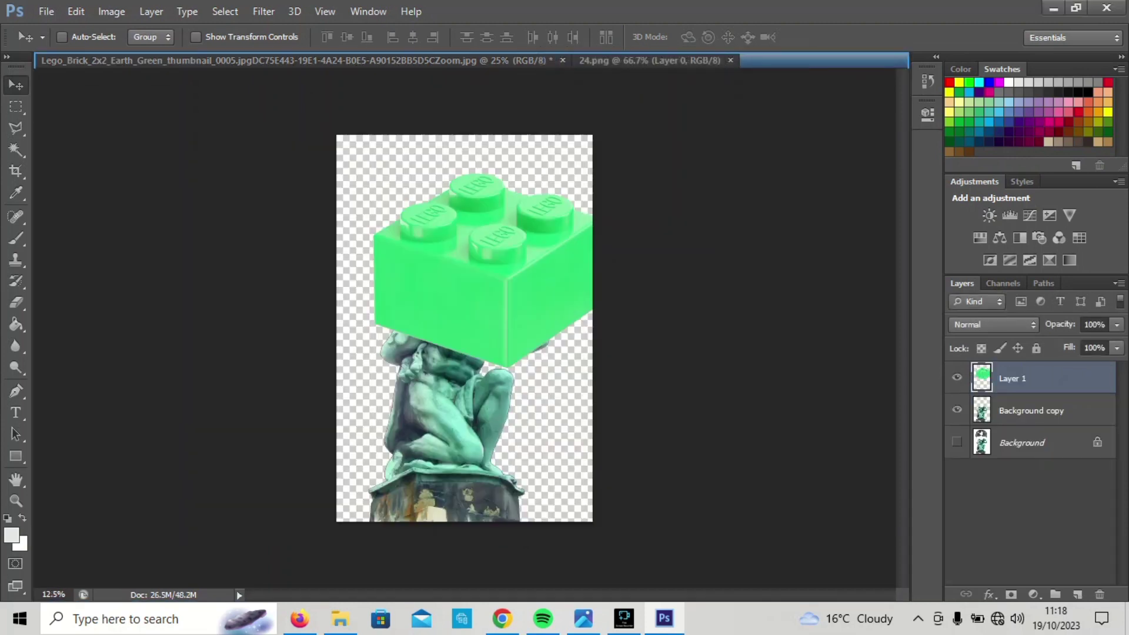
- Move Layer 1 beneath the Background copy statue layer and shift the brick up-left
drag(482, 236, 458, 223)
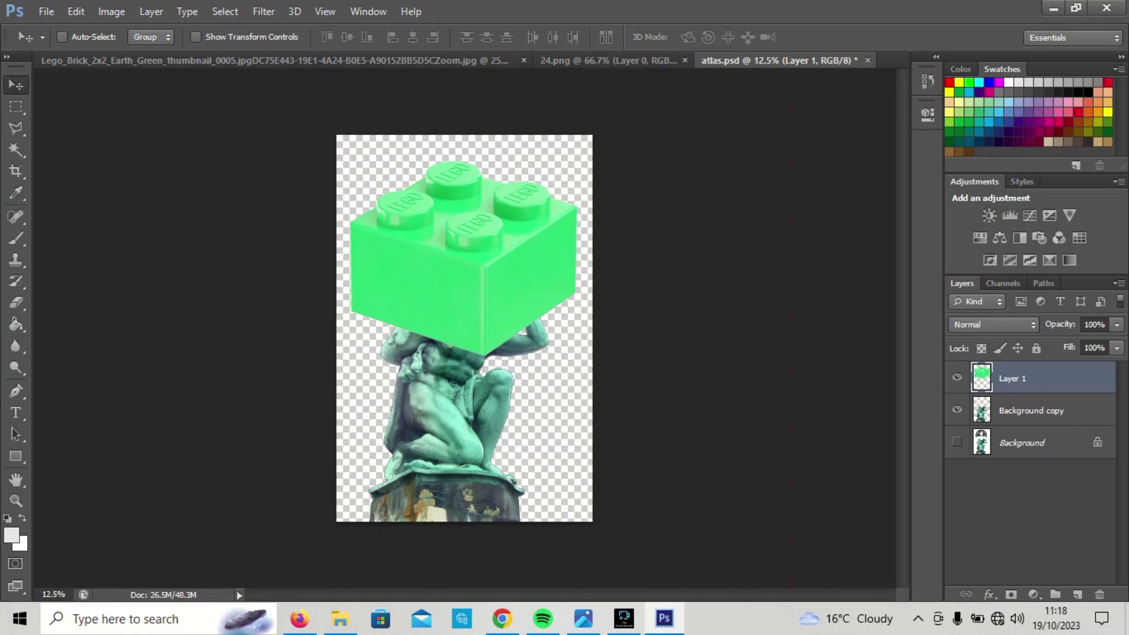
drag(1011, 378, 1011, 427)
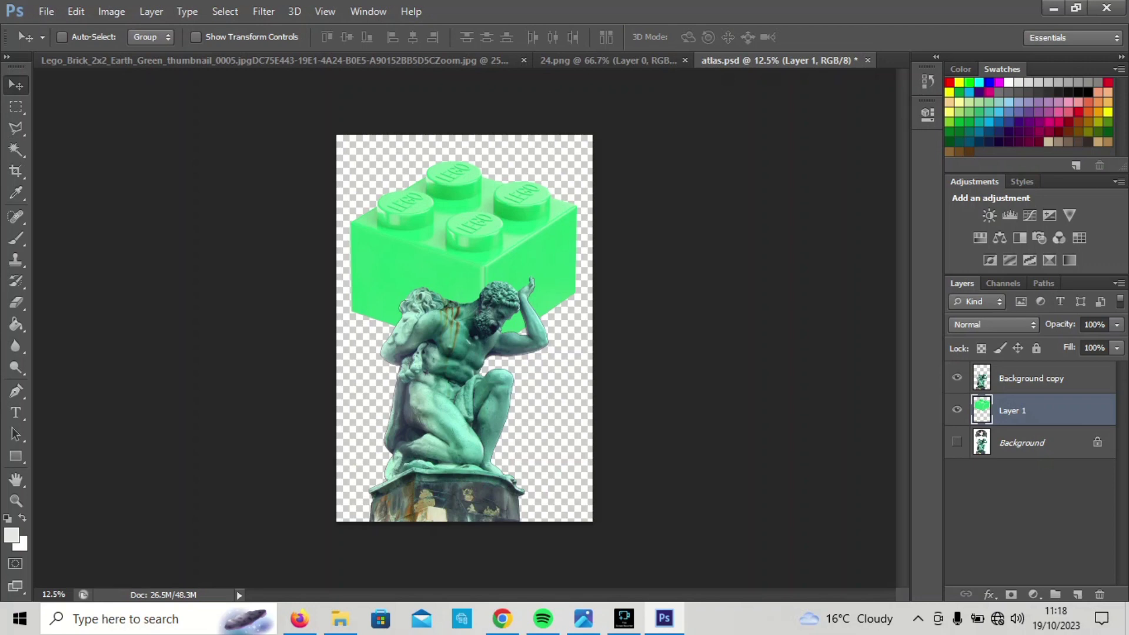
drag(444, 198, 429, 181)
- Scale the brick to about 71% and rotate it onto the statue's shoulders
key(ctrl+t)
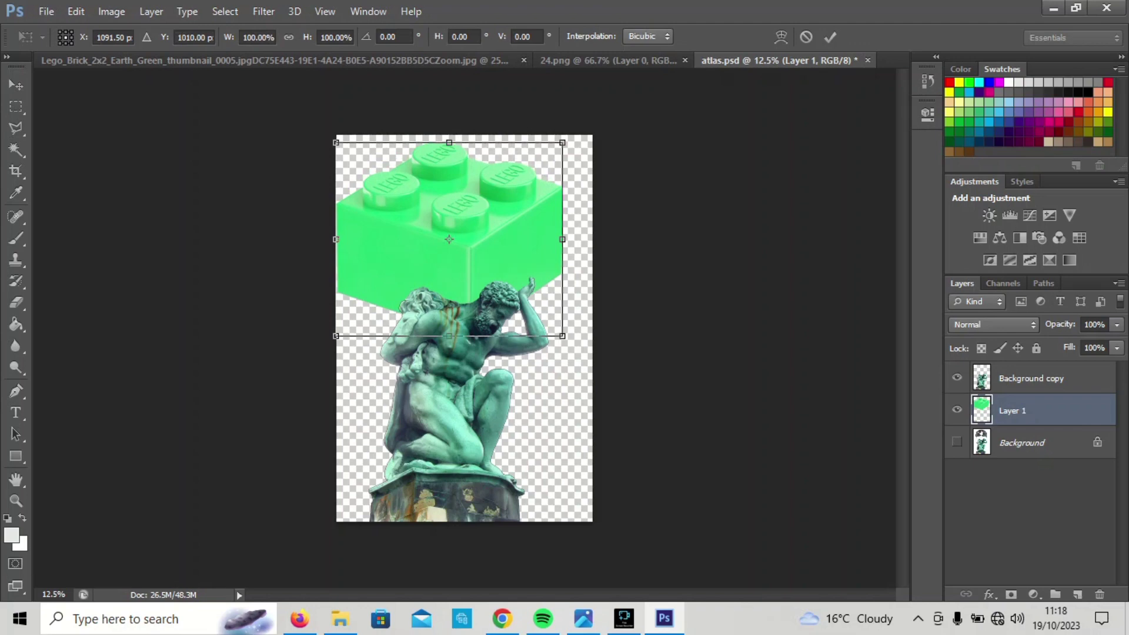
drag(562, 336, 496, 280)
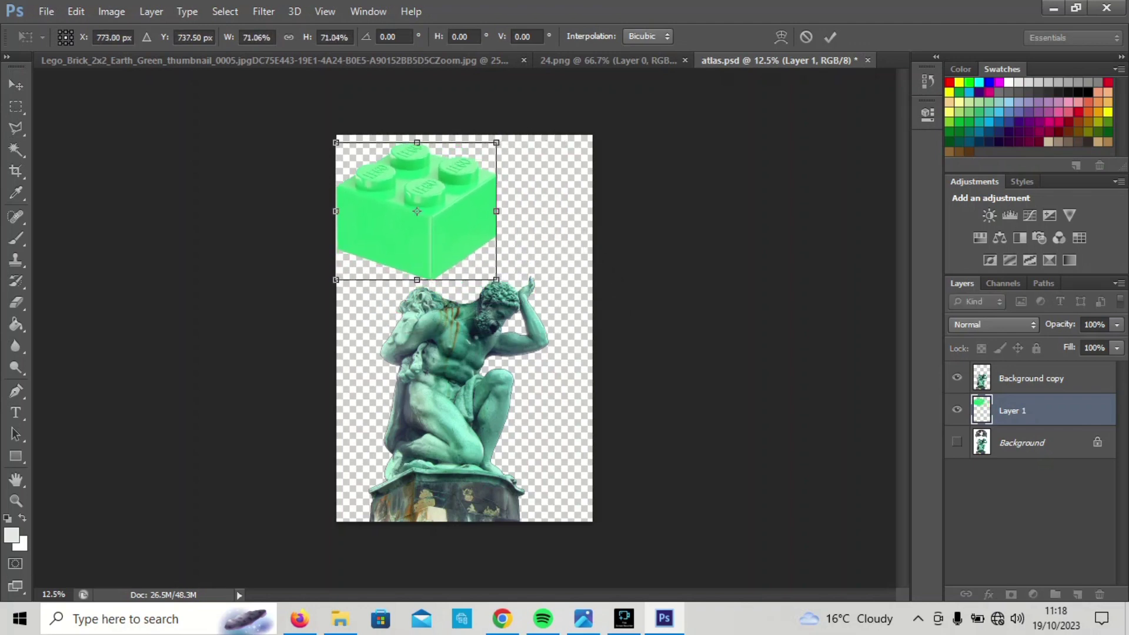
drag(326, 289, 336, 318)
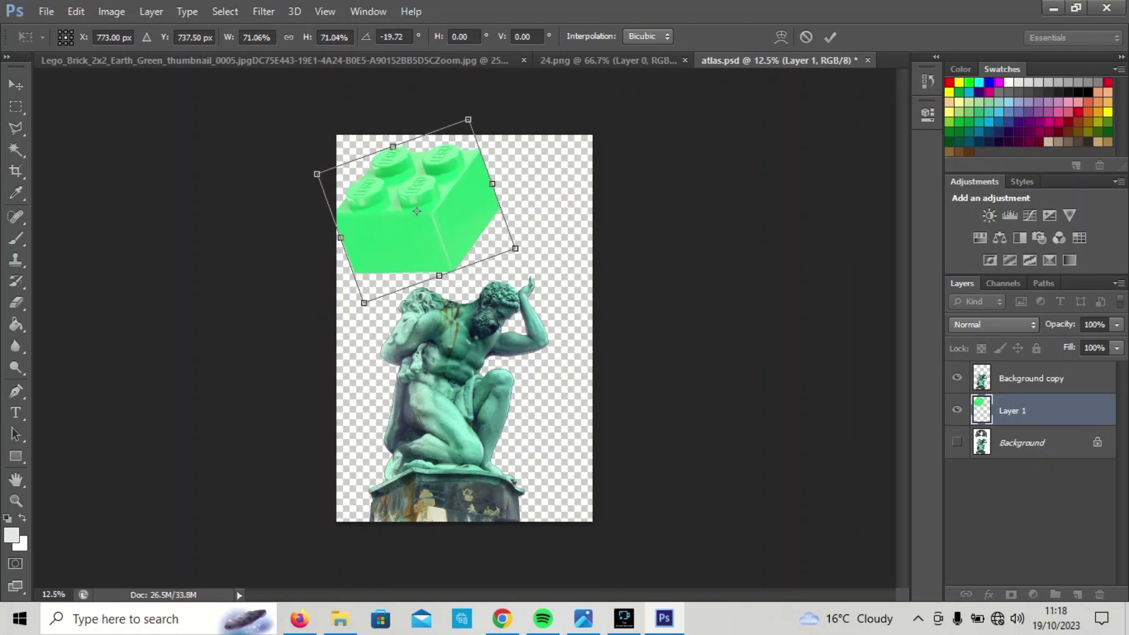
drag(417, 210, 451, 228)
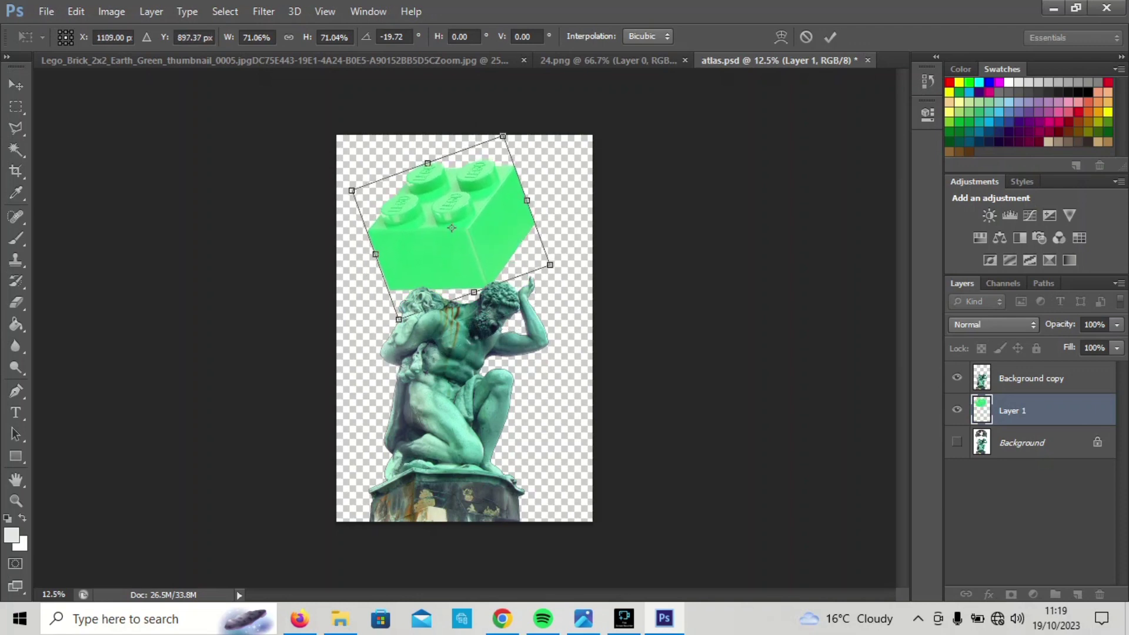
drag(595, 238, 586, 281)
drag(451, 228, 454, 251)
drag(564, 147, 578, 179)
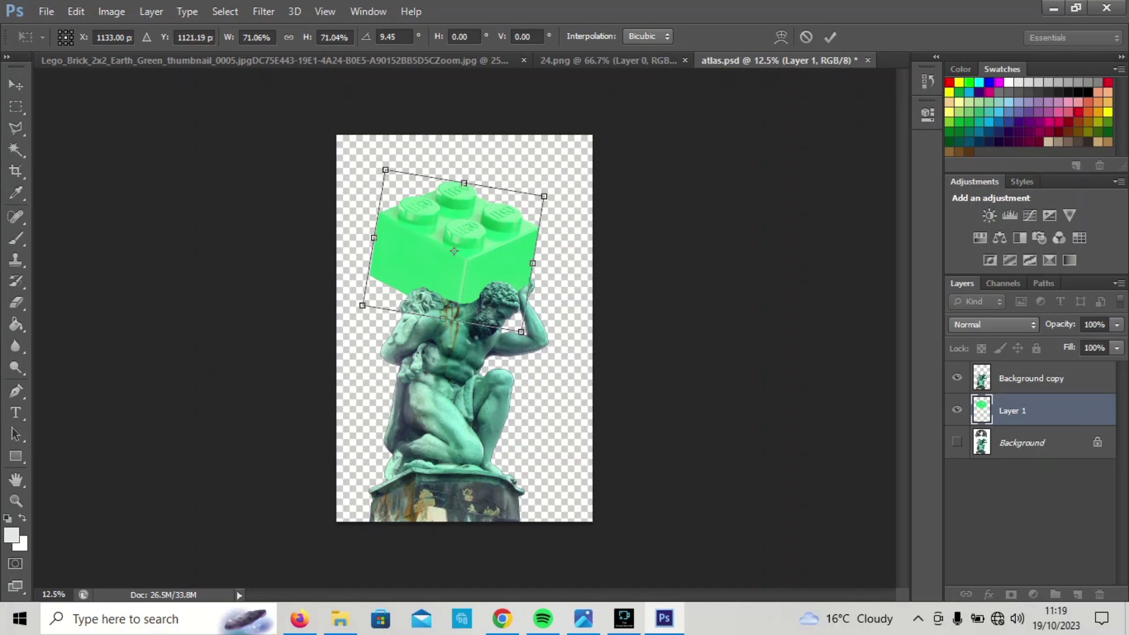
drag(368, 164, 379, 234)
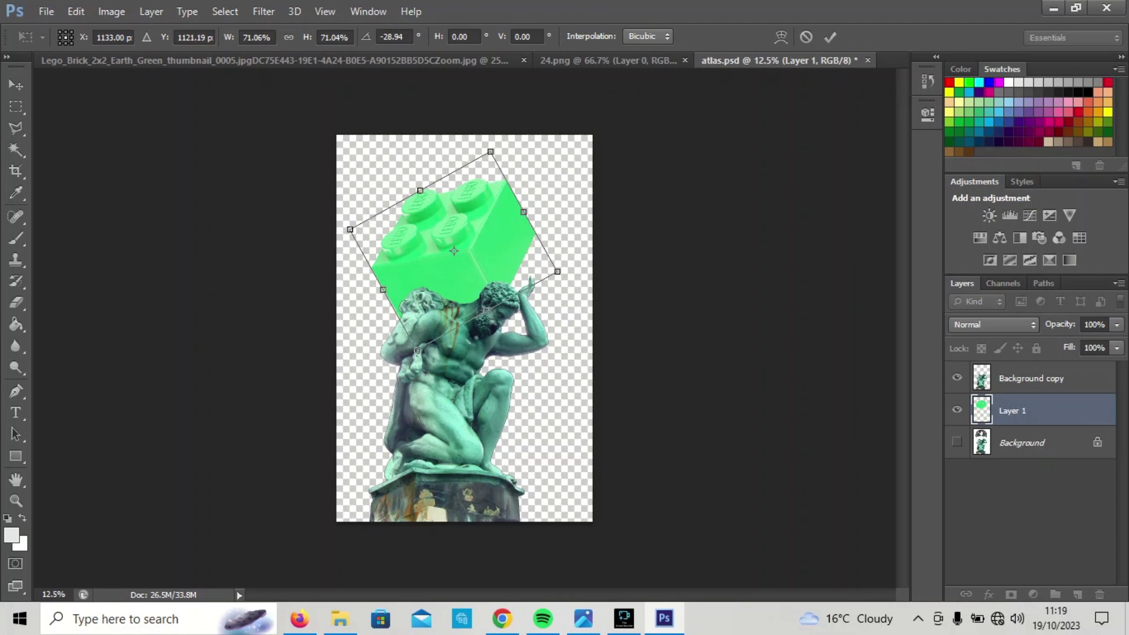
drag(463, 234, 464, 262)
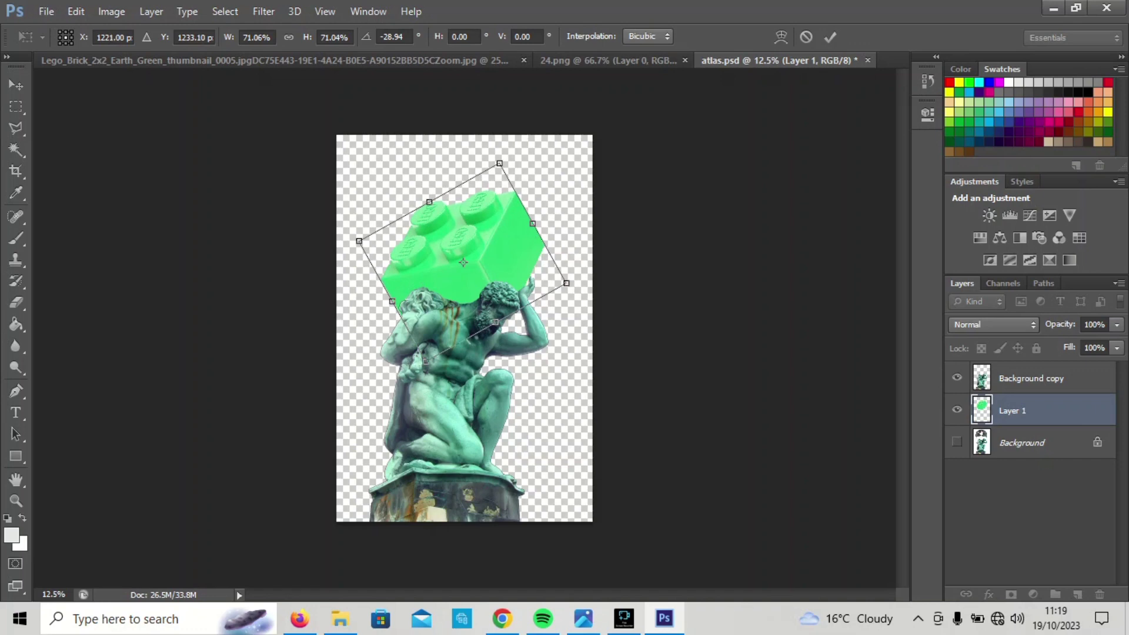
key(v)
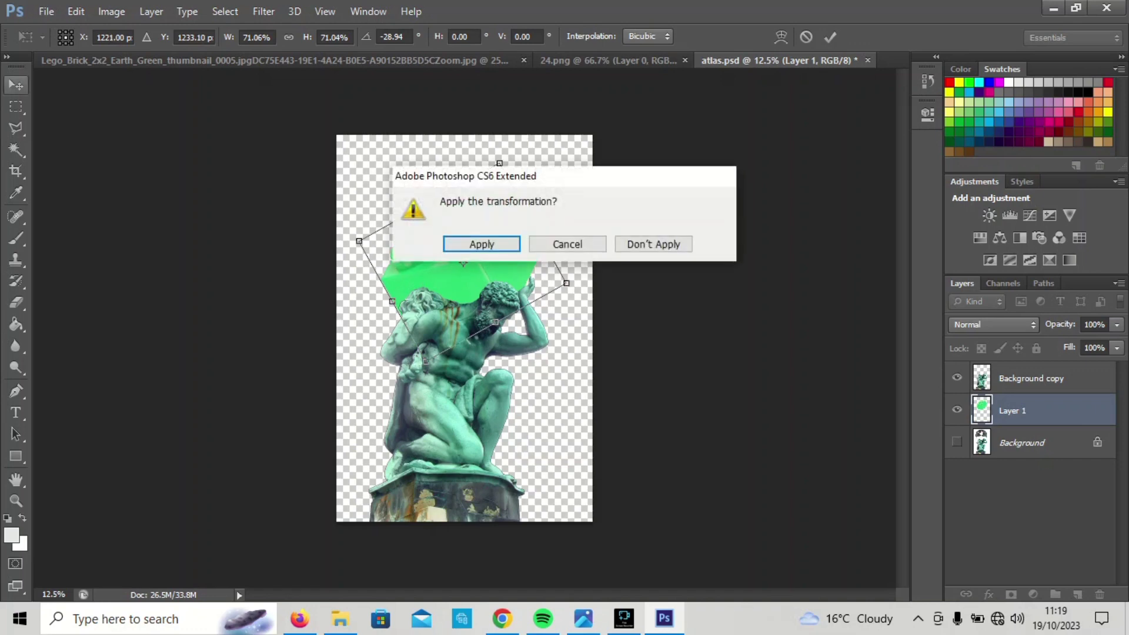
key(Return)
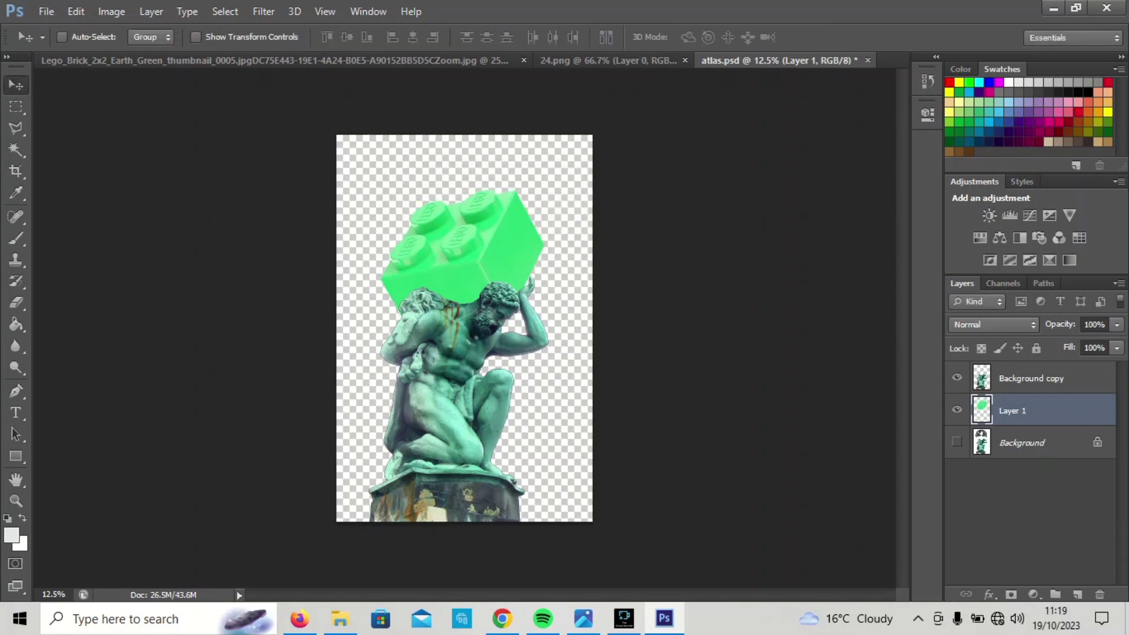
- Rotate the brick about 11° clockwise, to a final 10.95° tilt
key(z)
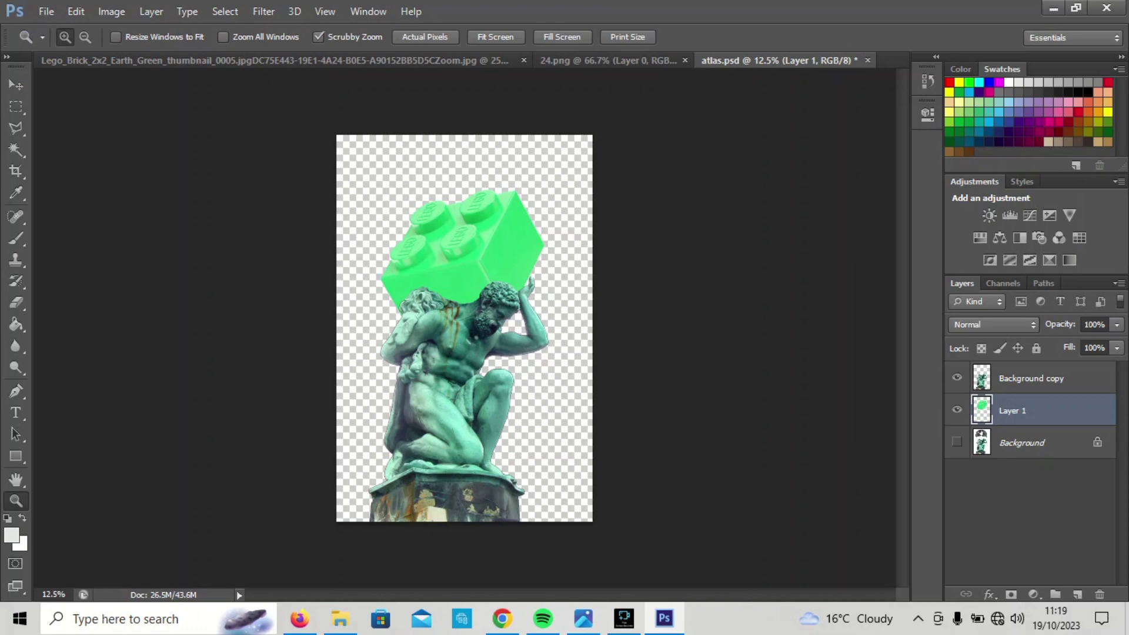
key(ctrl+plus)
key(ctrl+plus)
key(ctrl+plus)
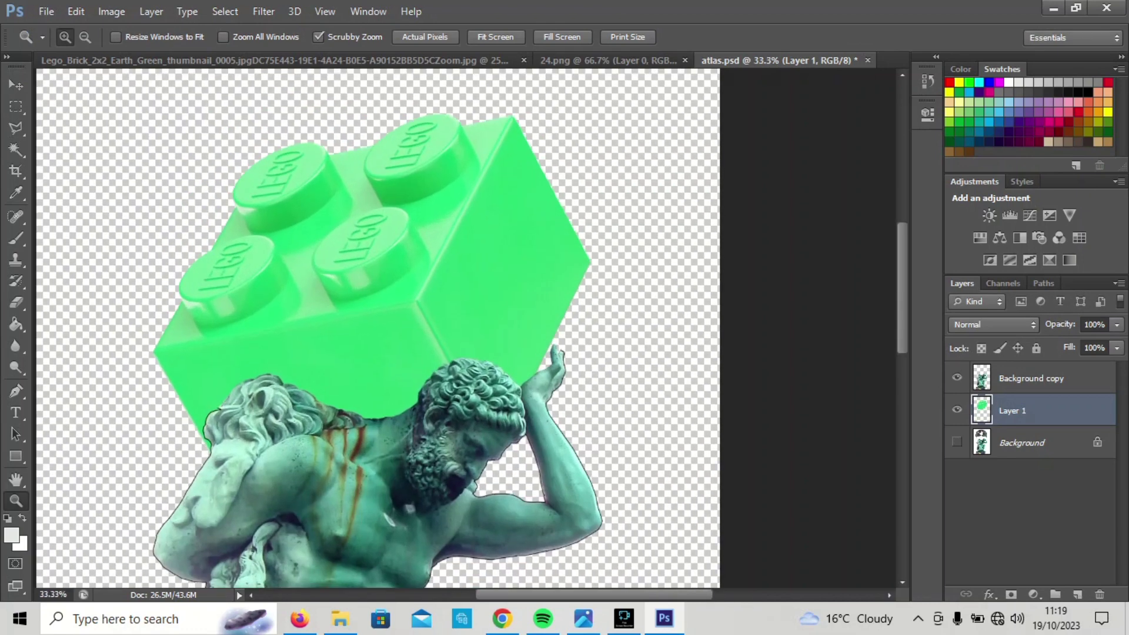
key(v)
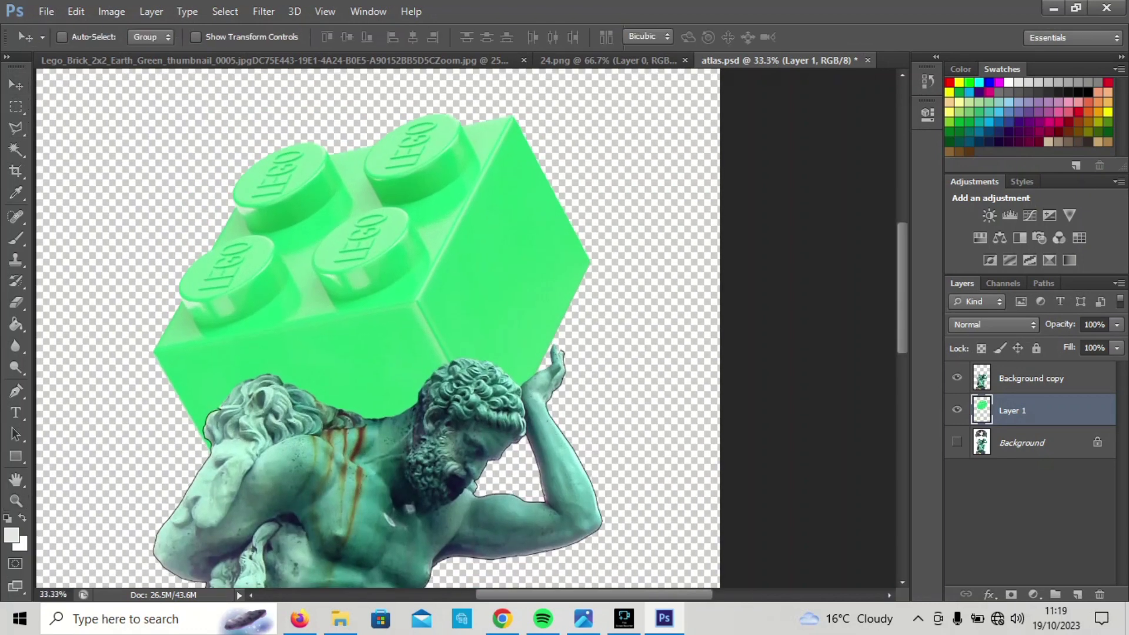
key(ctrl+t)
drag(623, 69, 661, 118)
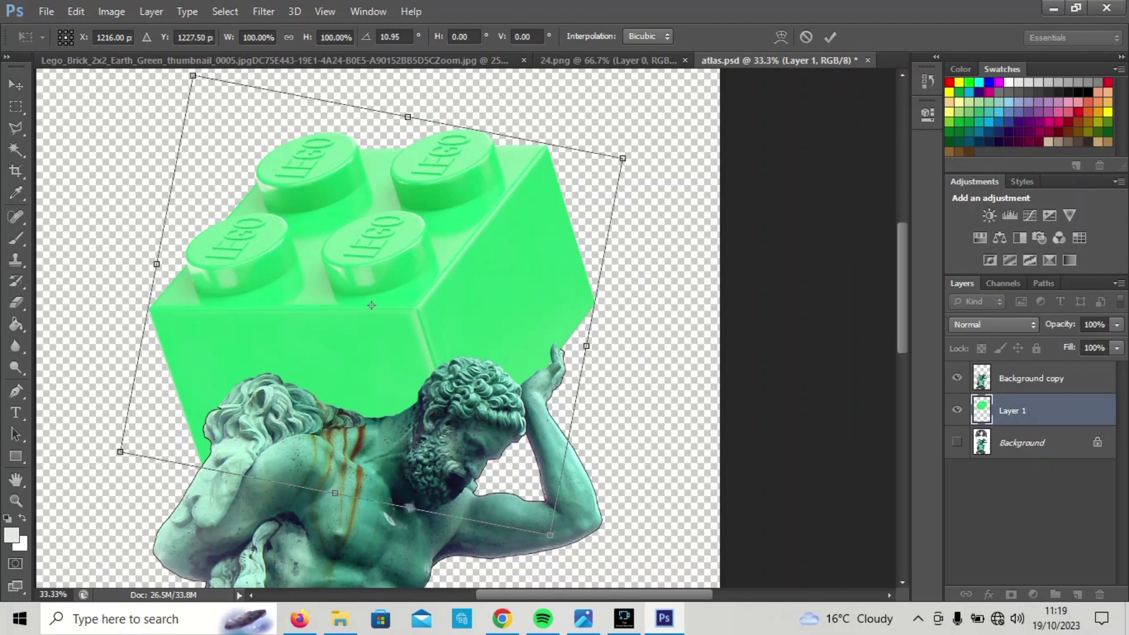
key(ctrl+minus)
key(ctrl+minus)
key(ctrl+minus)
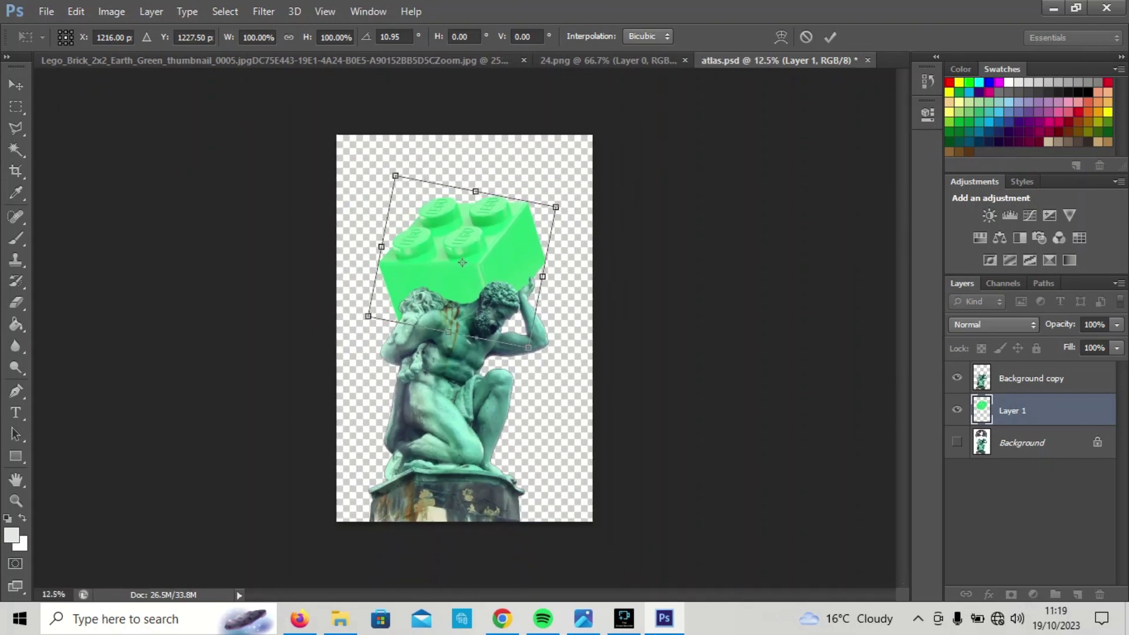
click(15, 85)
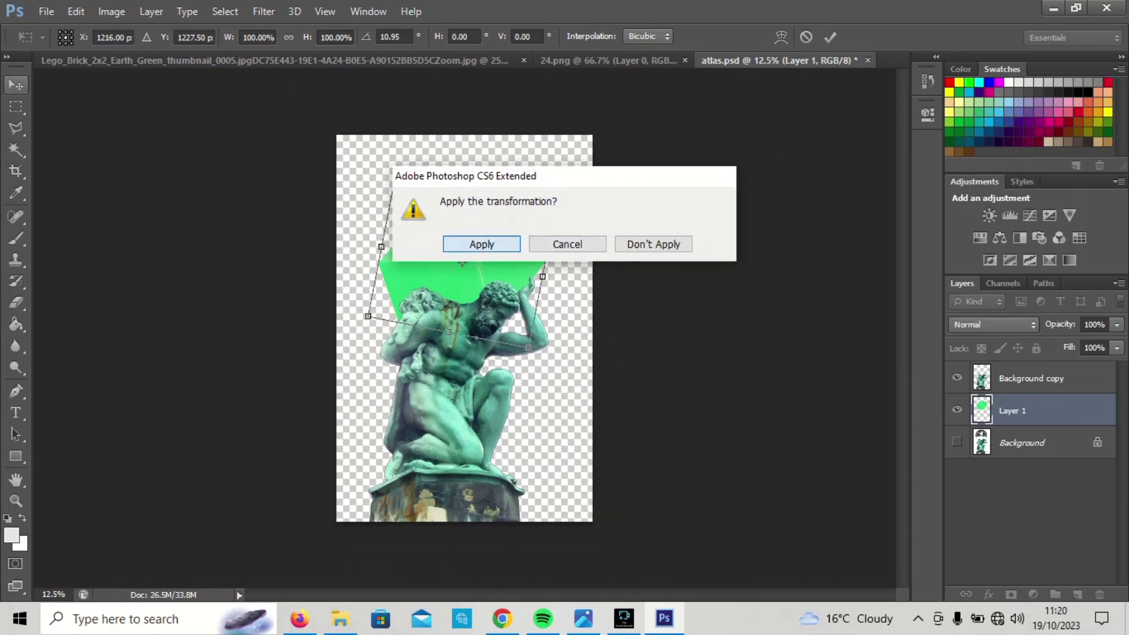
key(Return)
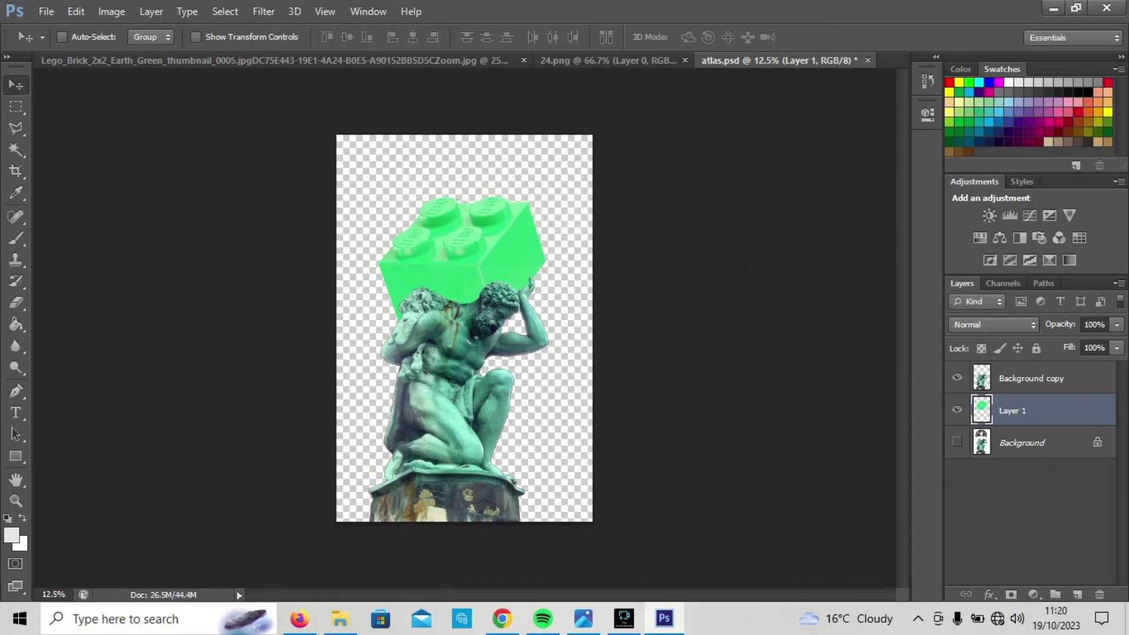
key(ctrl+m)
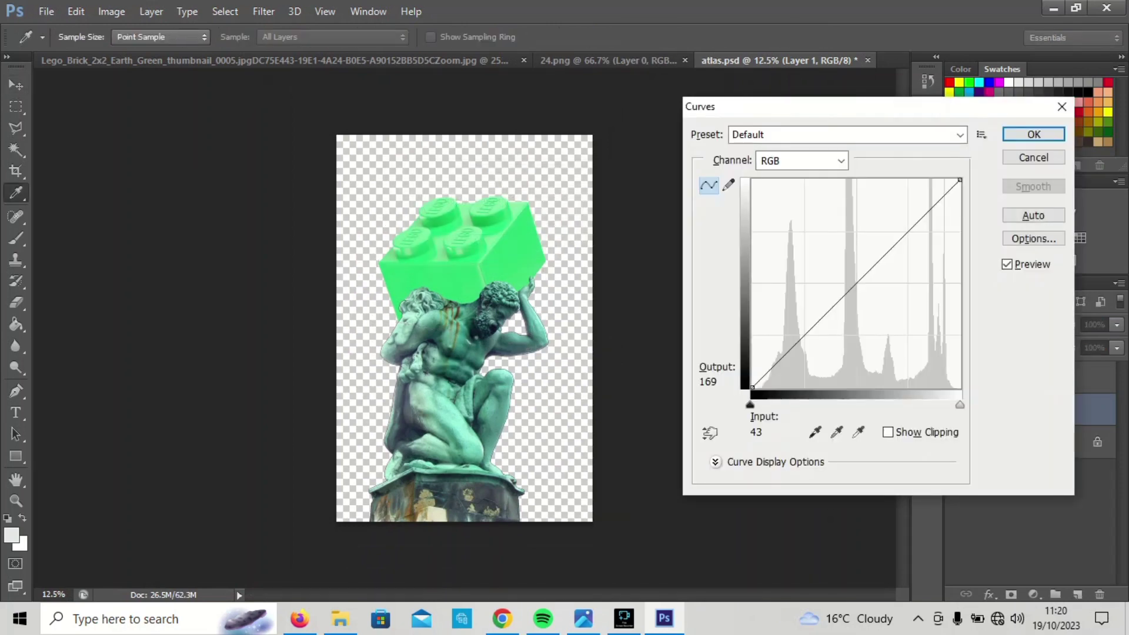
- Darken the brick's midtones and raise its highlights on the RGB curve
drag(852, 288, 801, 320)
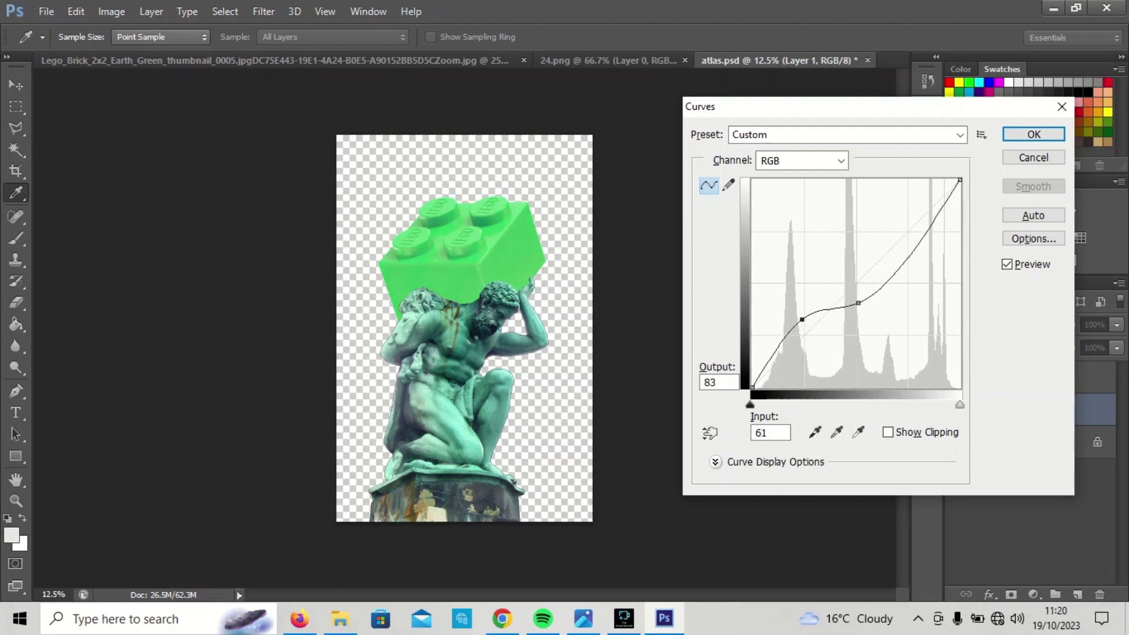
mouse_move(924, 236)
mouse_down()
mouse_move(904, 218)
mouse_move(940, 269)
mouse_move(922, 249)
mouse_up()
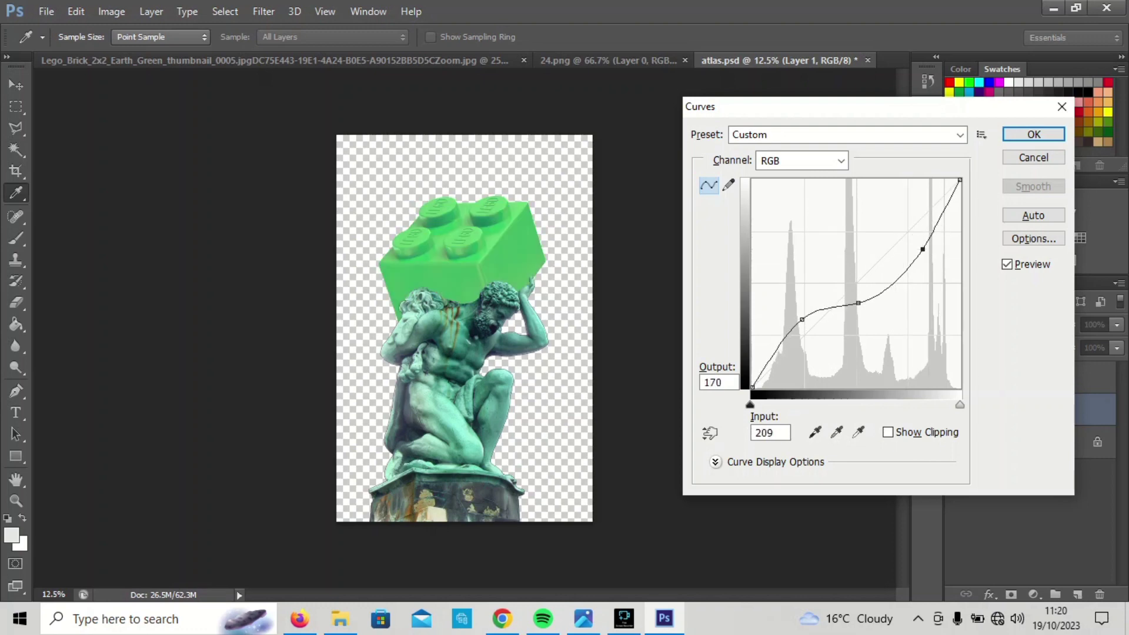
drag(859, 303, 877, 318)
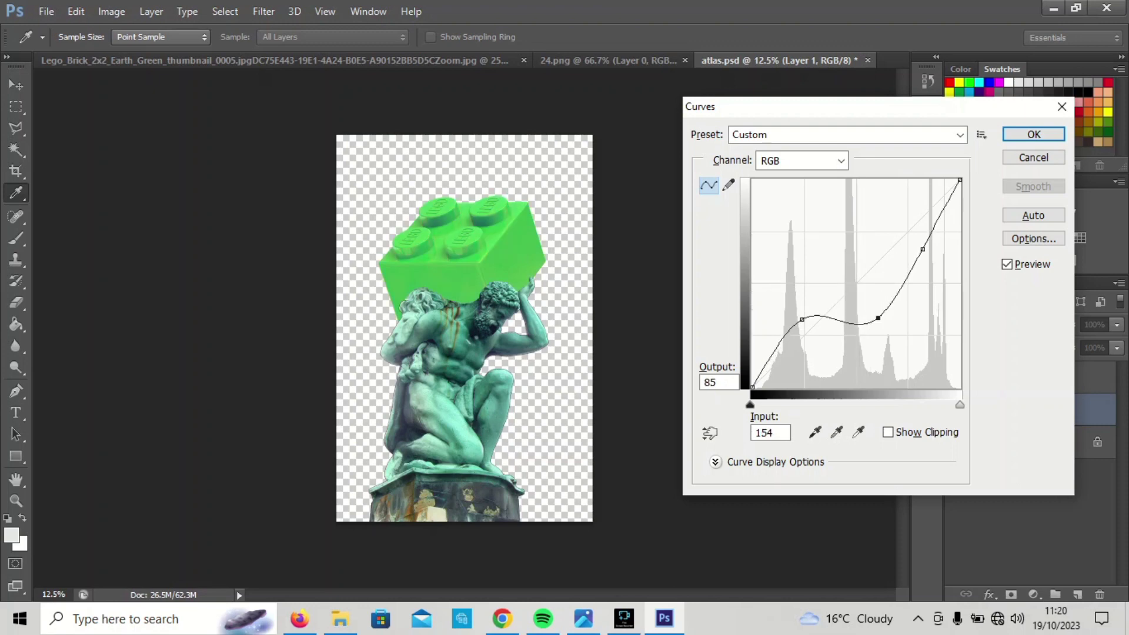
key(Return)
key(v)
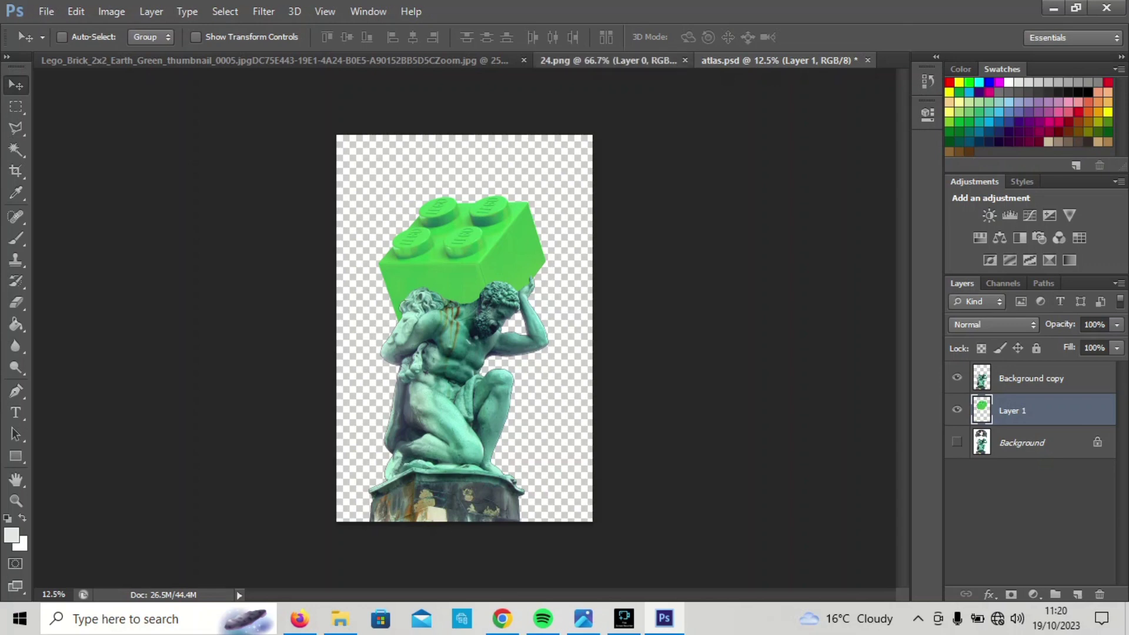
key(ctrl+shift+Tab)
- Float 24.png in its own window and drag the jp23 signature into atlas.psd
drag(611, 60, 1052, 220)
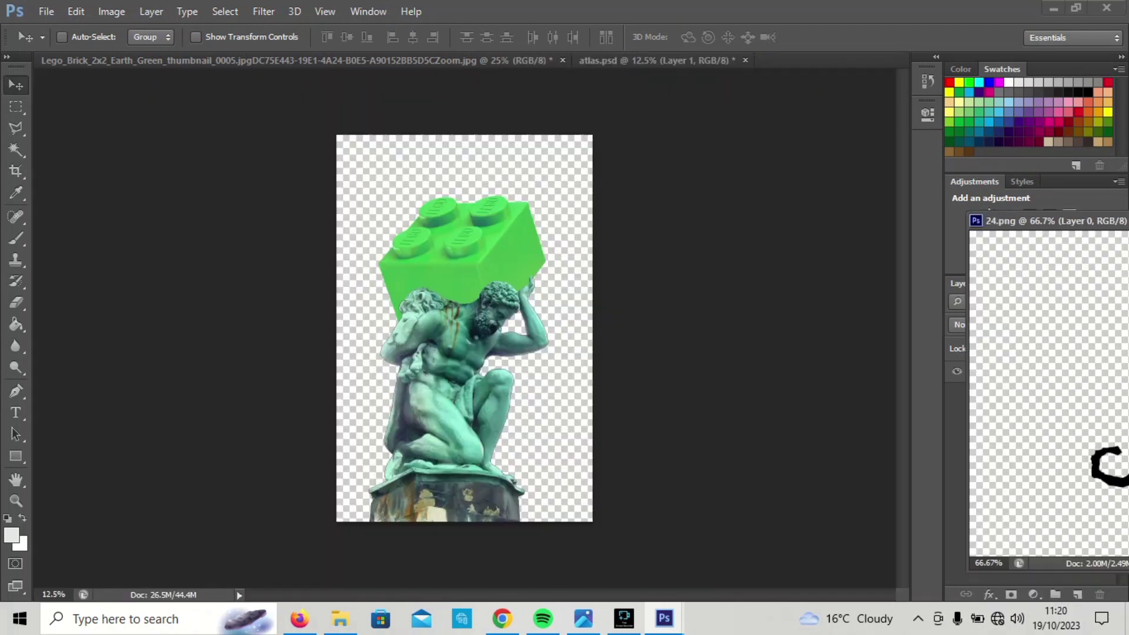
drag(1105, 464, 561, 391)
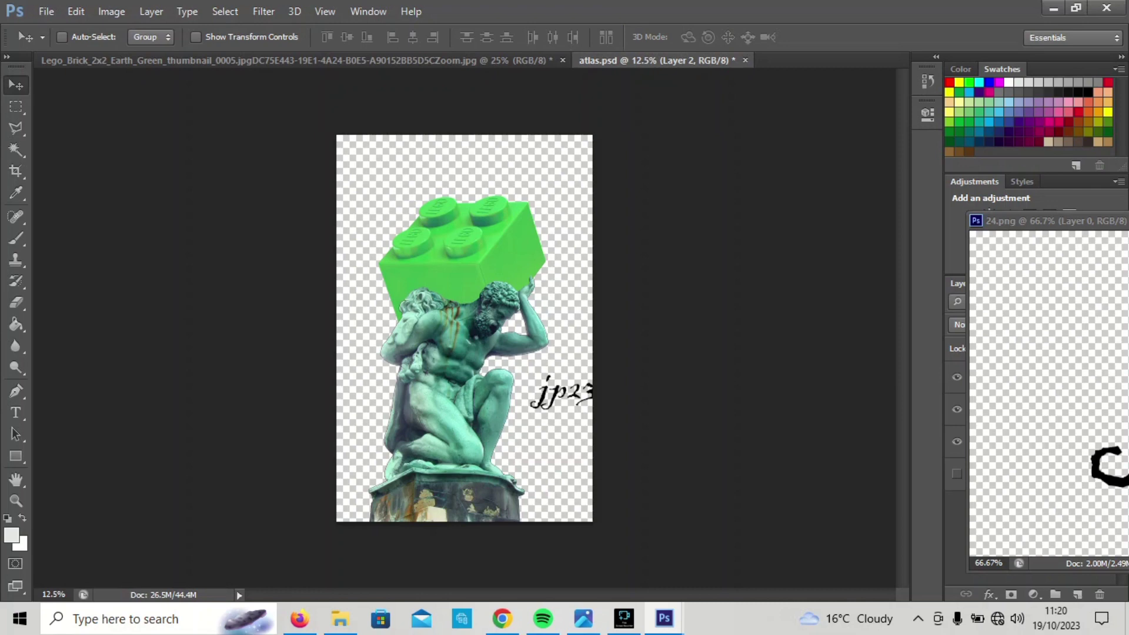
key(z)
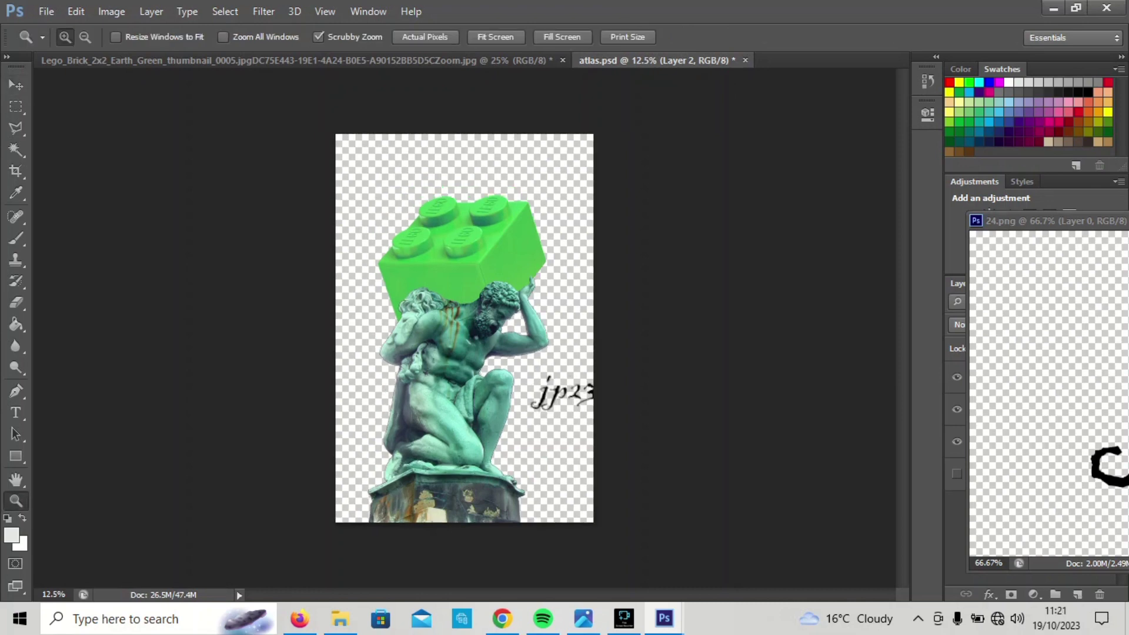
click(524, 388)
click(524, 388)
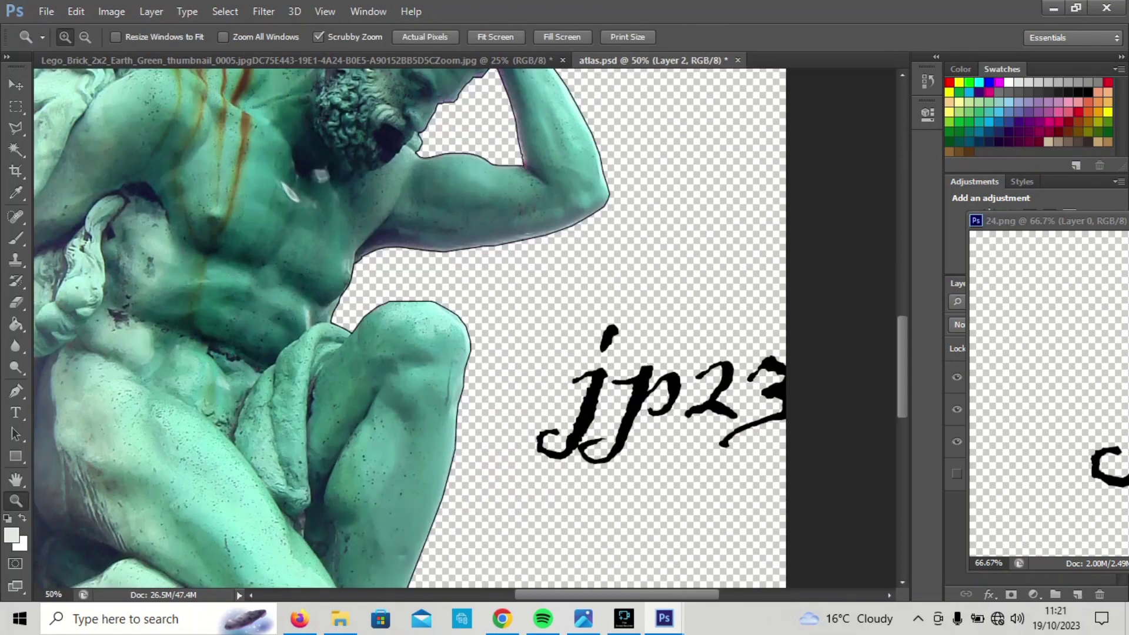
- Shrink the signature to about 12.6% and place it along the statue's base edge, rotated 55.12°
key(ctrl+t)
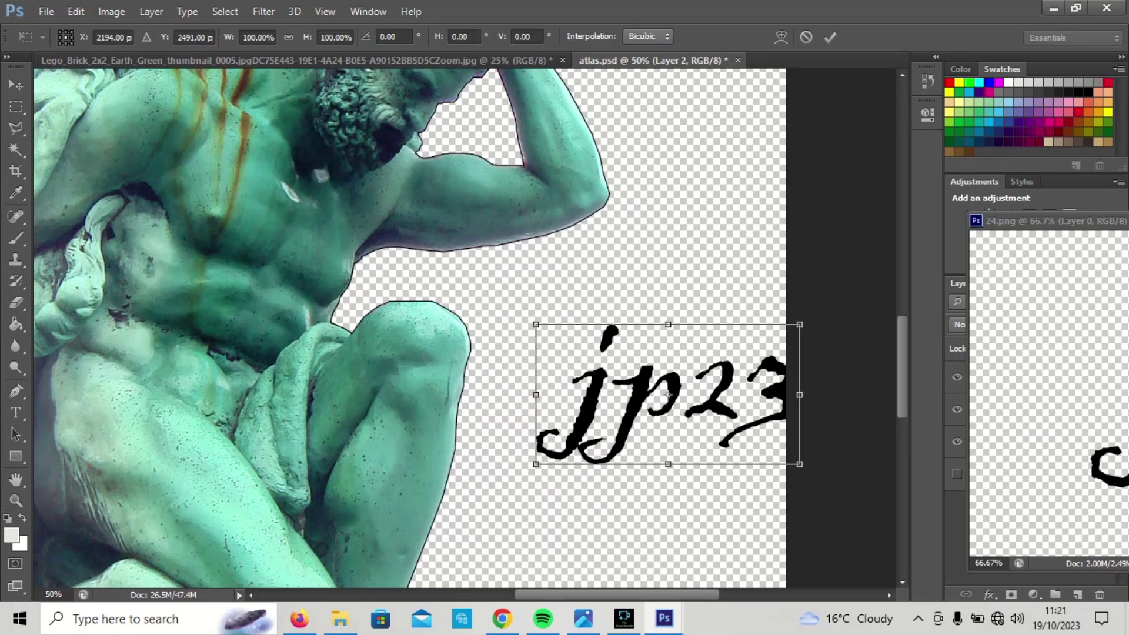
drag(532, 317, 557, 285)
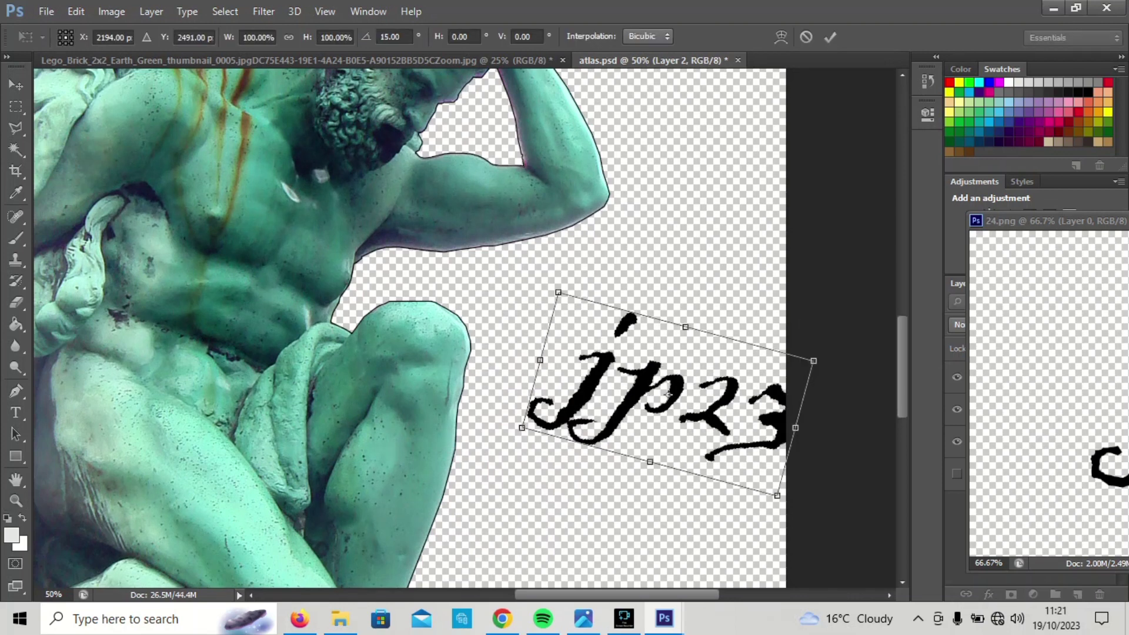
drag(557, 292, 717, 439)
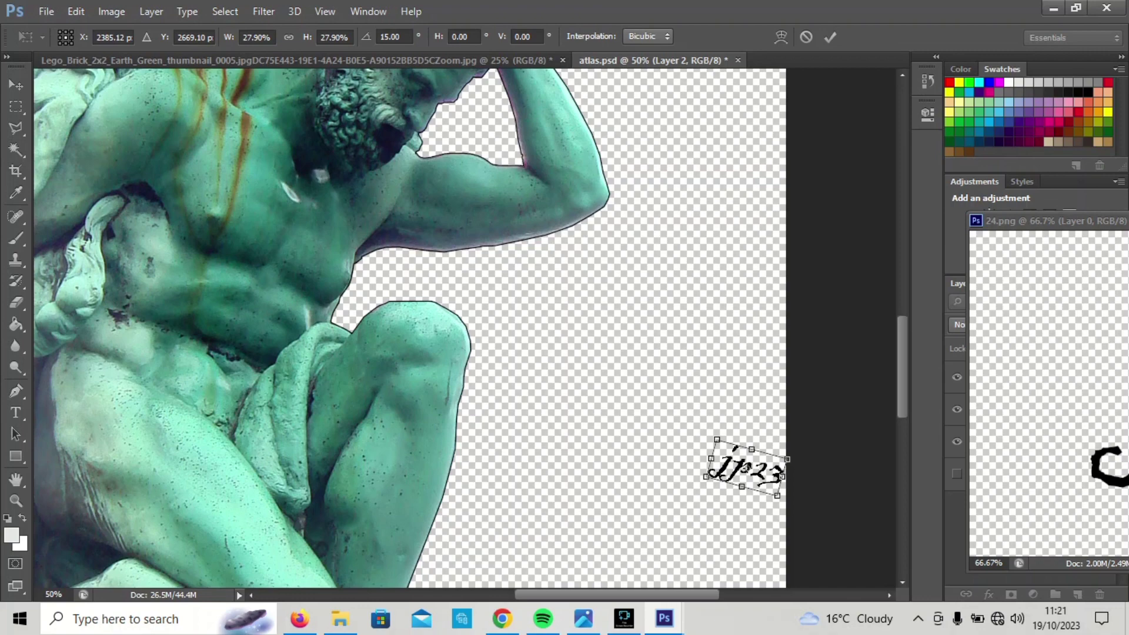
scroll(411, 328, down, 5)
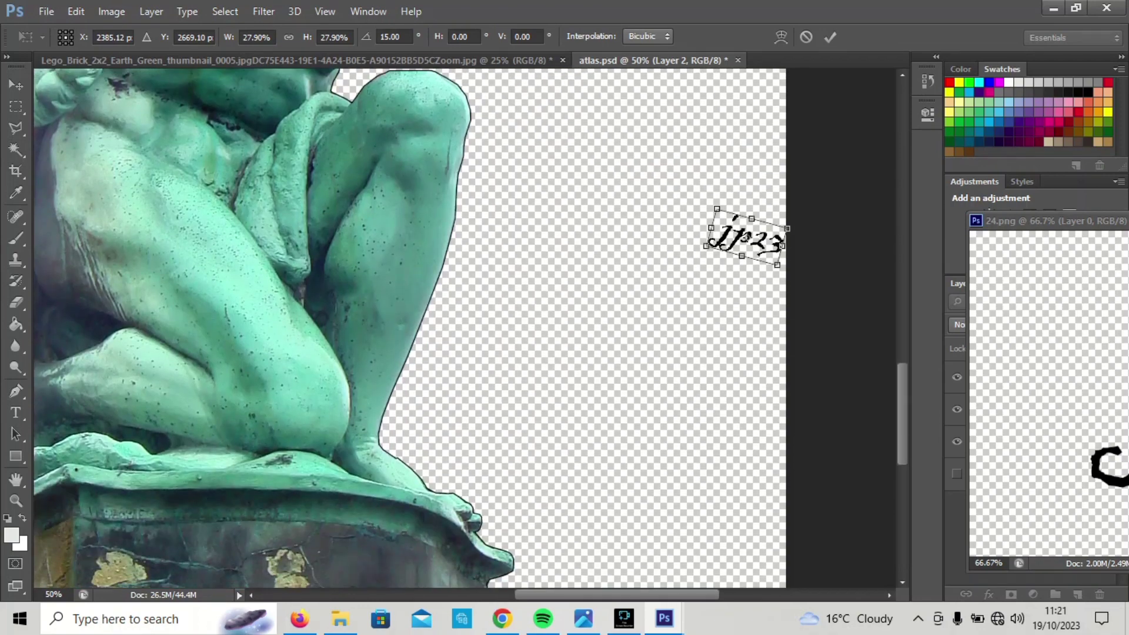
drag(744, 238, 457, 465)
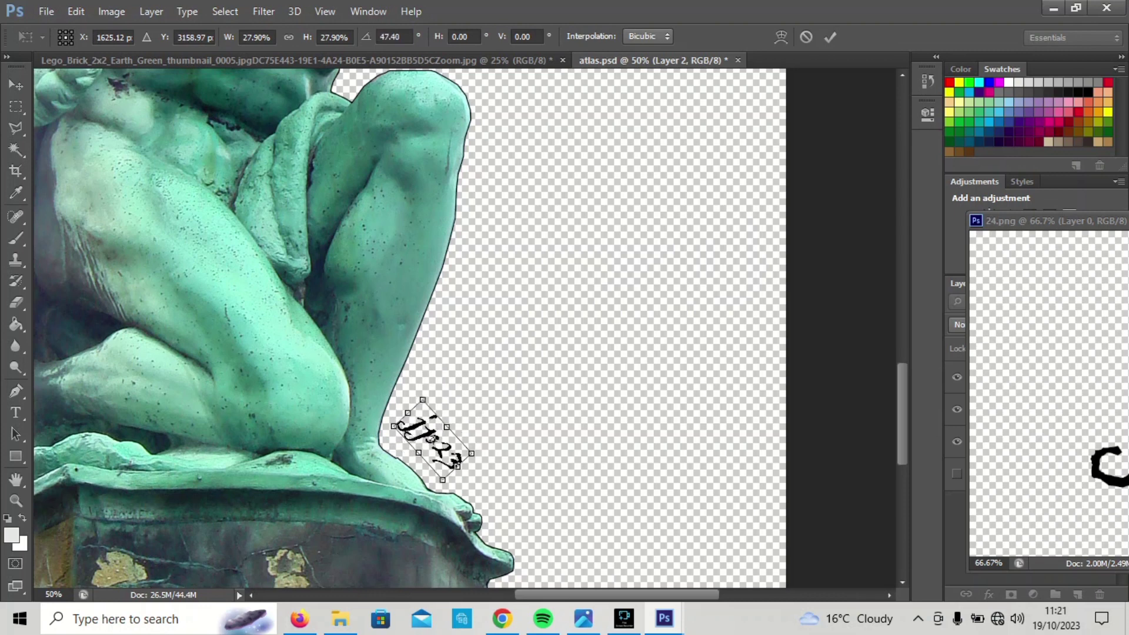
drag(422, 399, 433, 444)
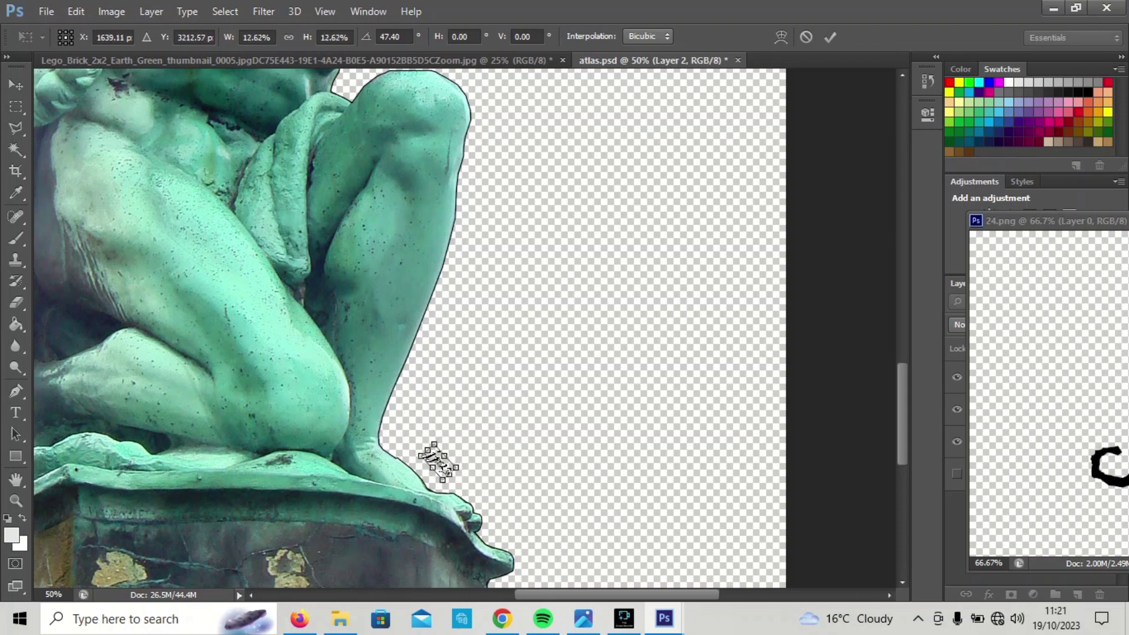
key(ctrl+plus)
key(ctrl+plus)
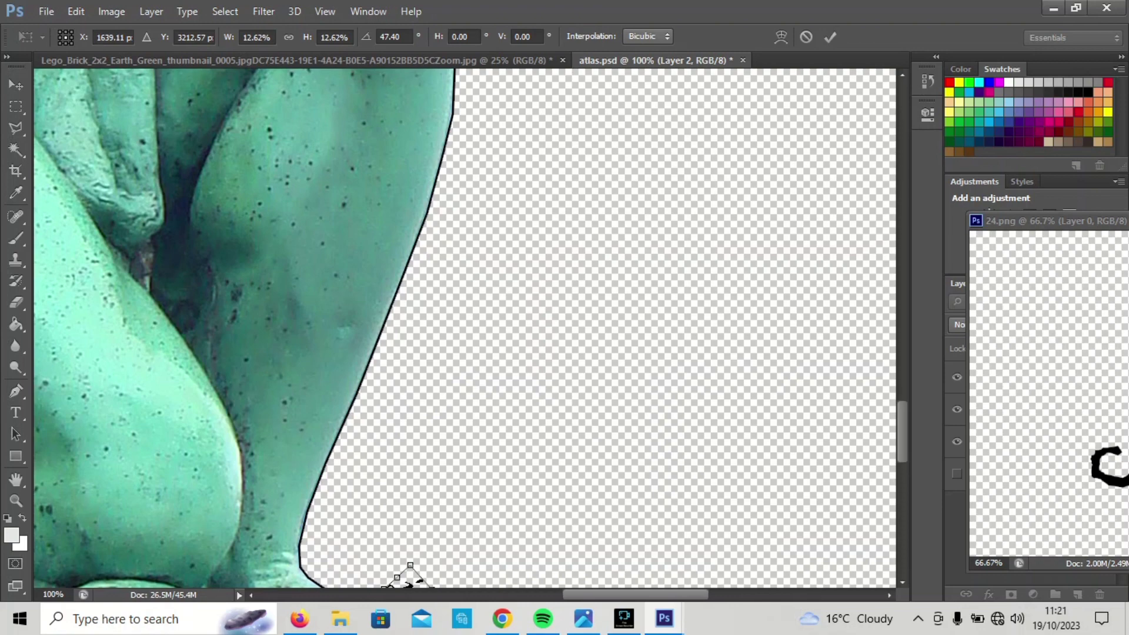
scroll(464, 328, down, 5)
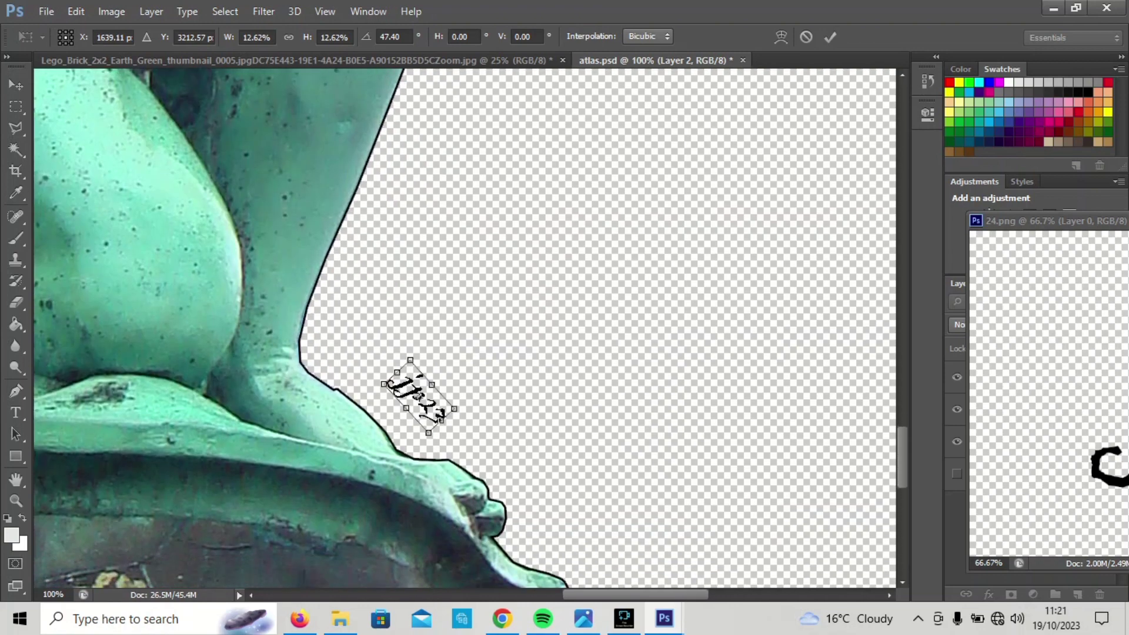
drag(420, 391, 402, 417)
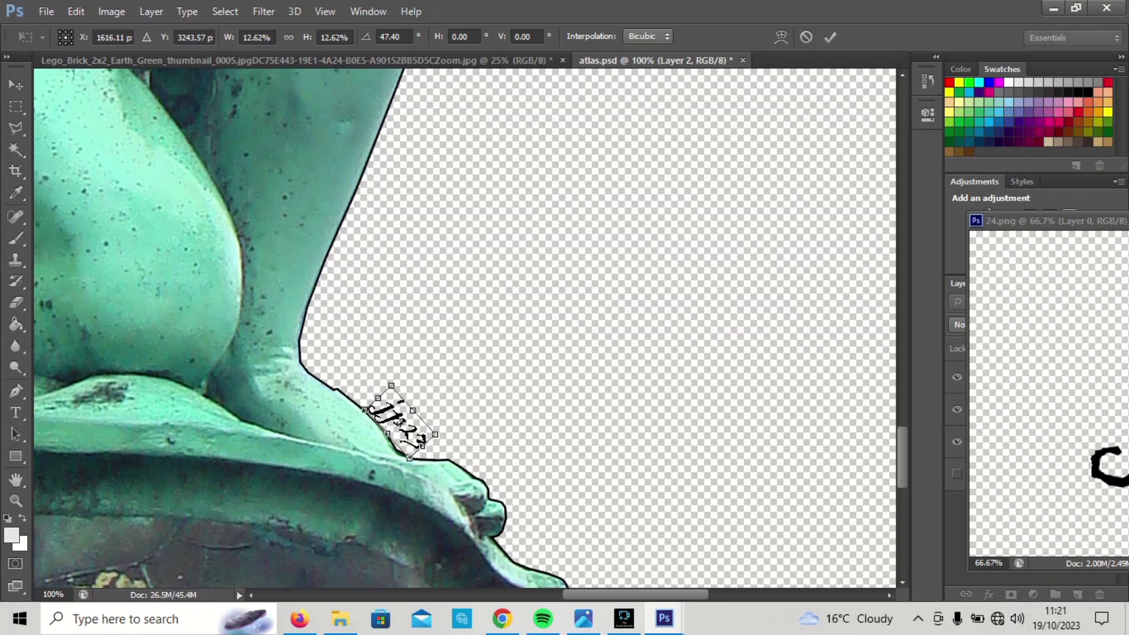
drag(415, 363, 404, 362)
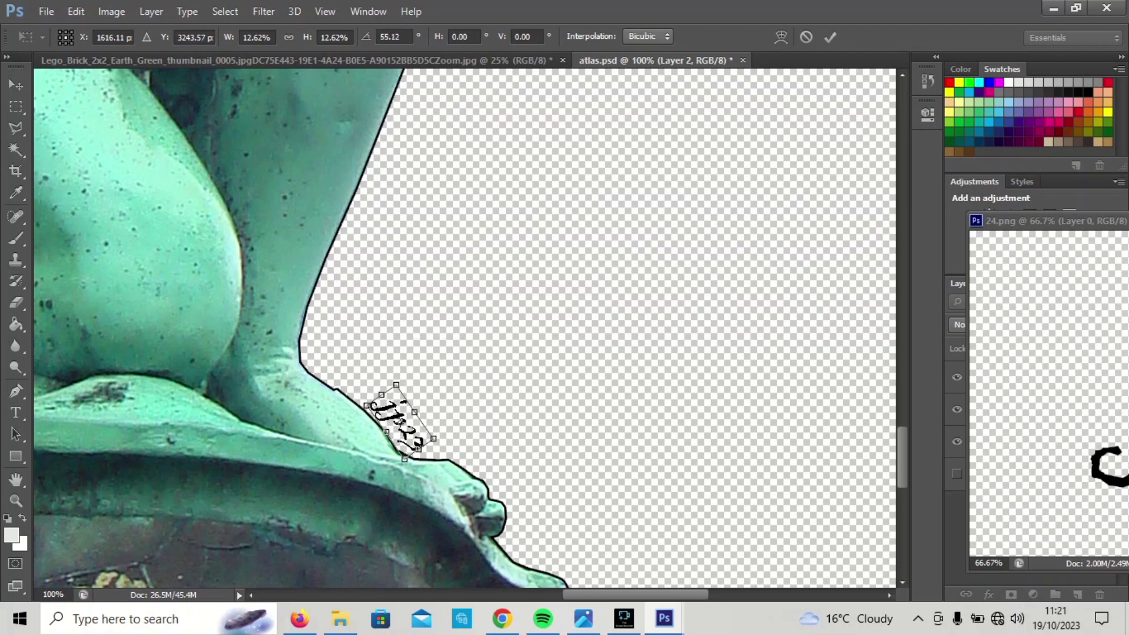
click(15, 85)
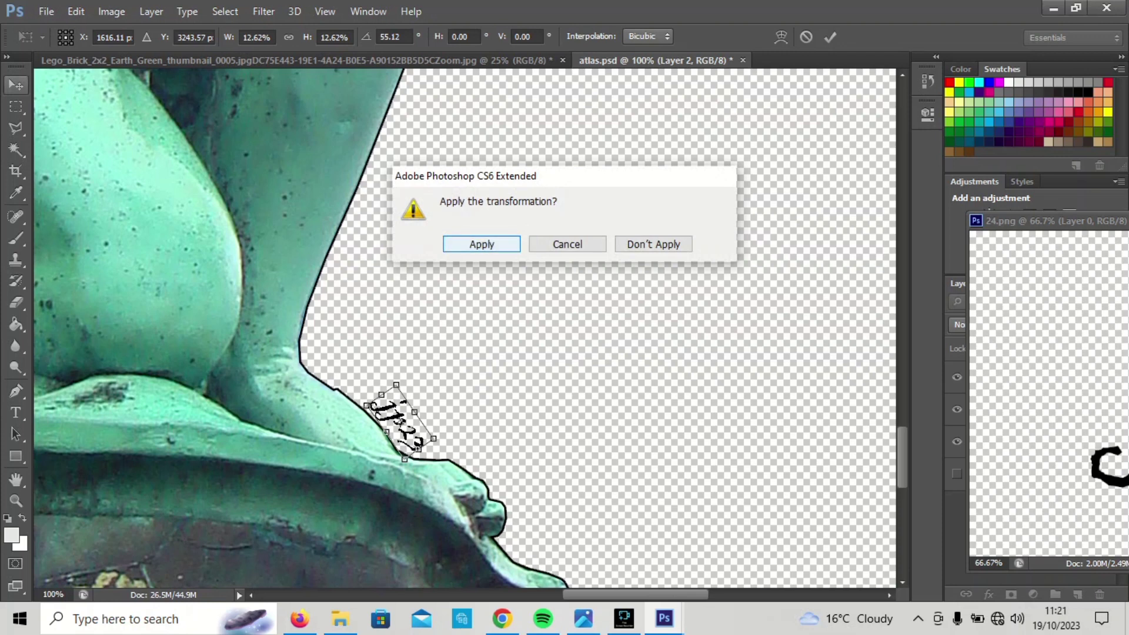
key(Return)
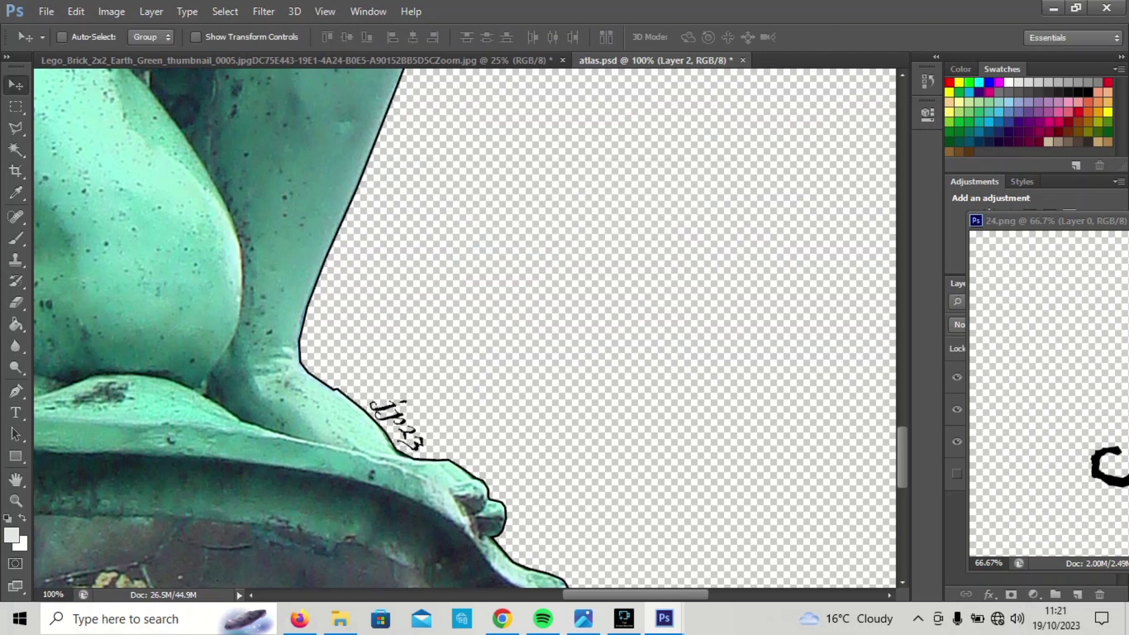
- Close the floating 24.png window and zoom out to fit the whole atlas canvas
key(ctrl+minus)
key(ctrl+minus)
key(ctrl+minus)
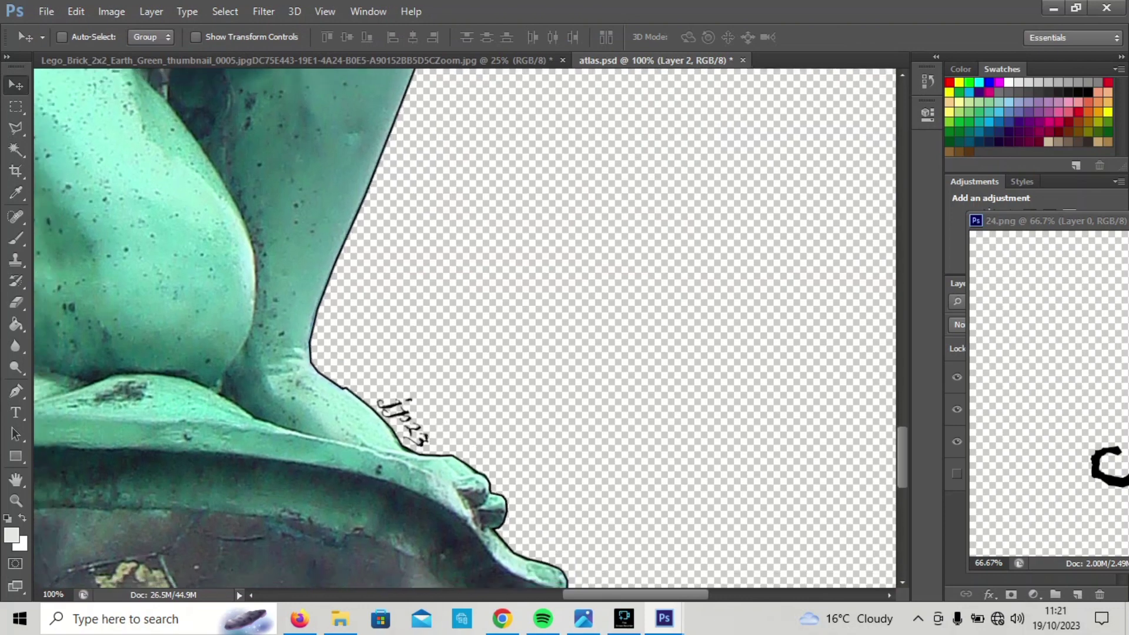
key(ctrl+minus)
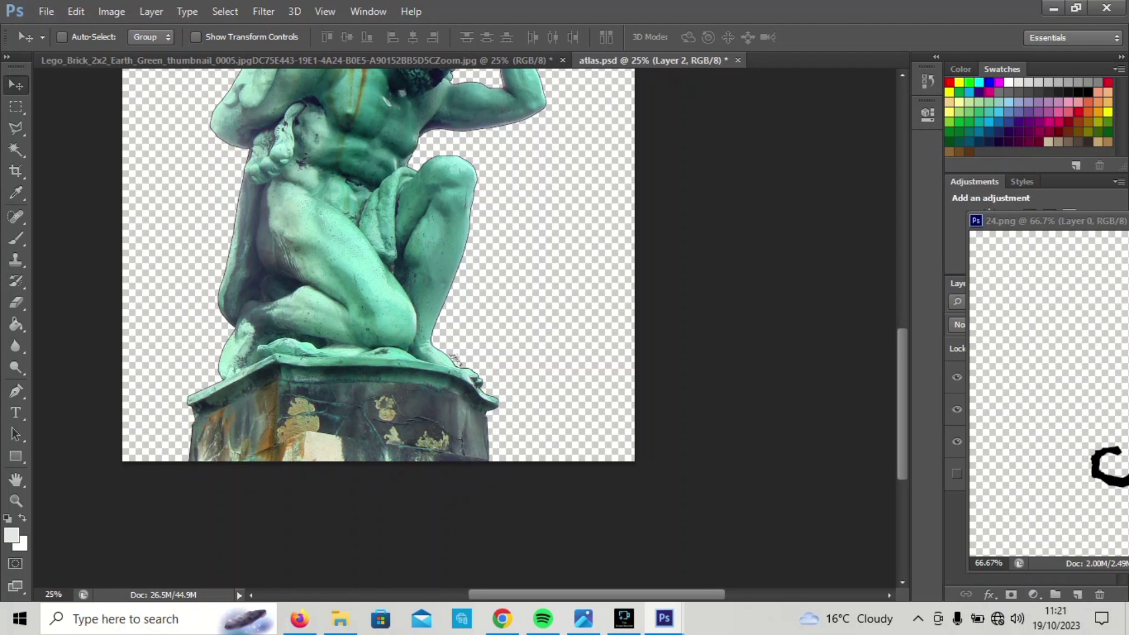
drag(1046, 221, 393, 176)
click(961, 174)
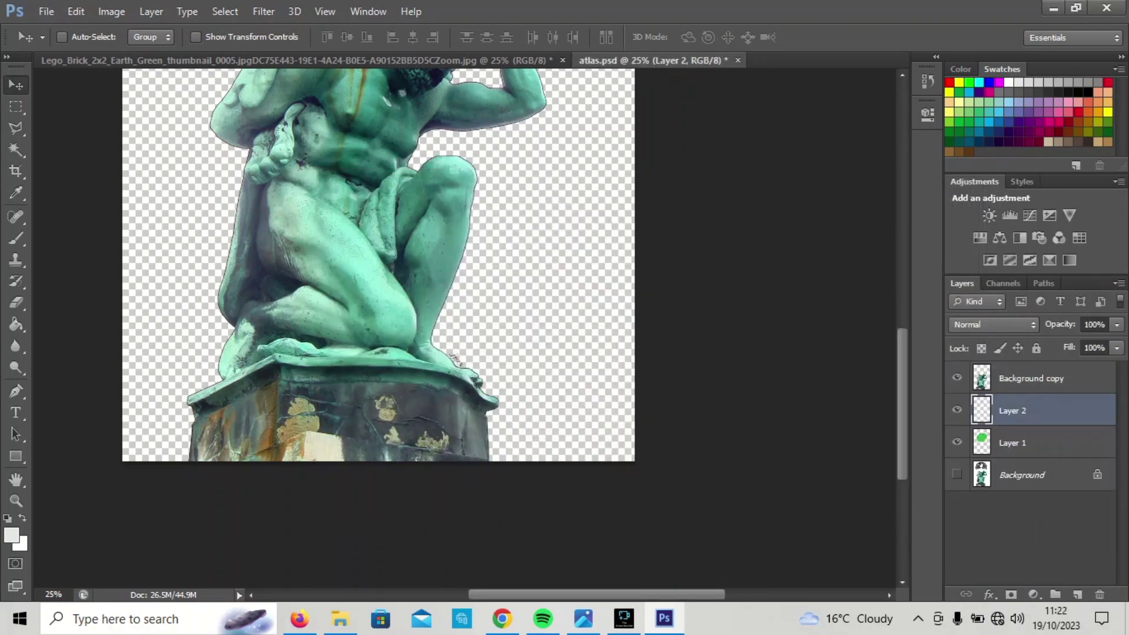
key(ctrl+minus)
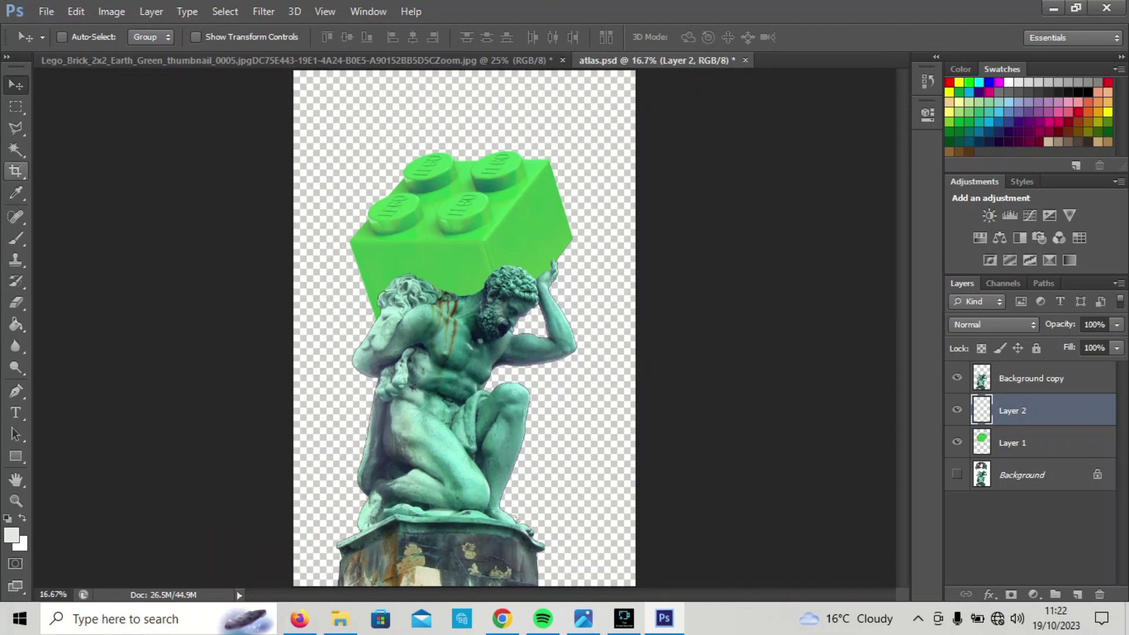
key(ctrl+minus)
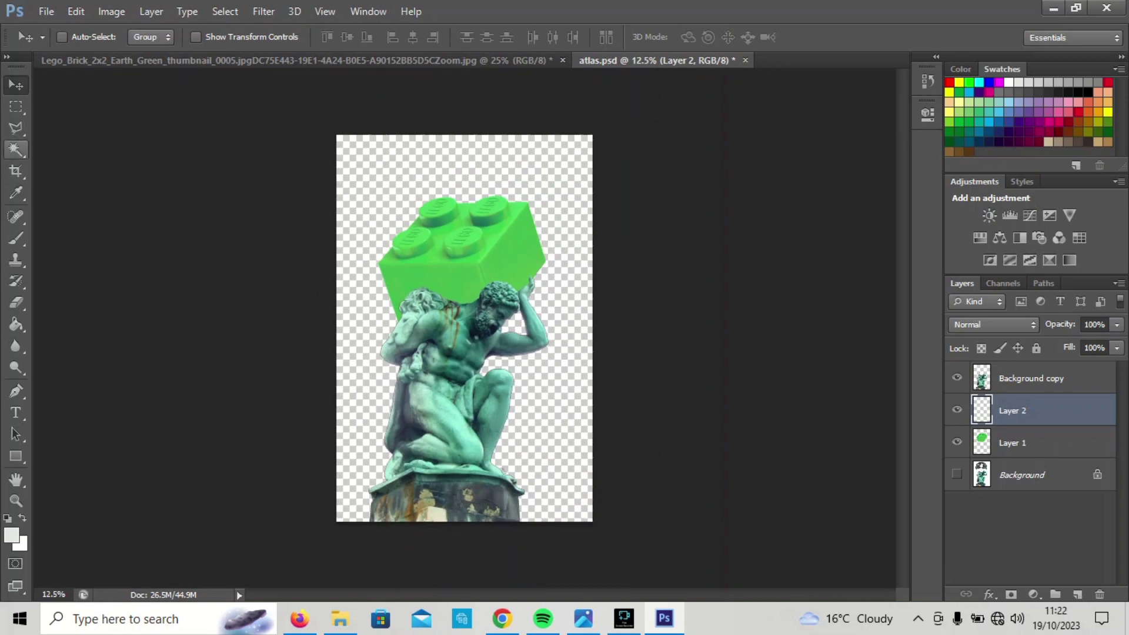
- Crop the atlas canvas by moving the crop box's top edge, then confirm the crop
click(16, 170)
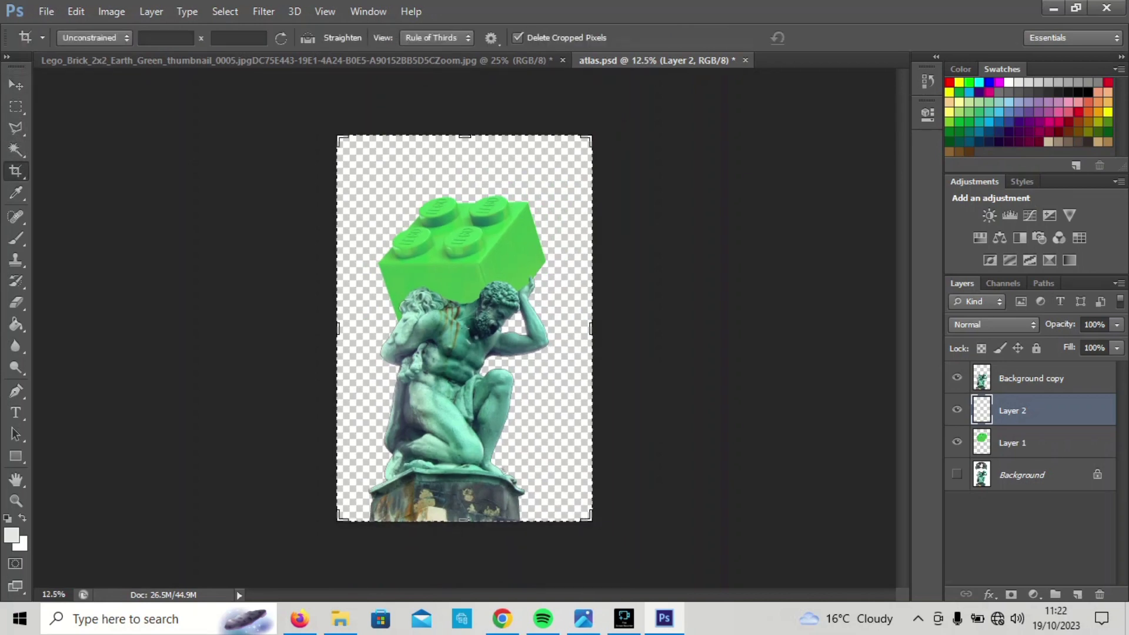
drag(464, 136, 464, 104)
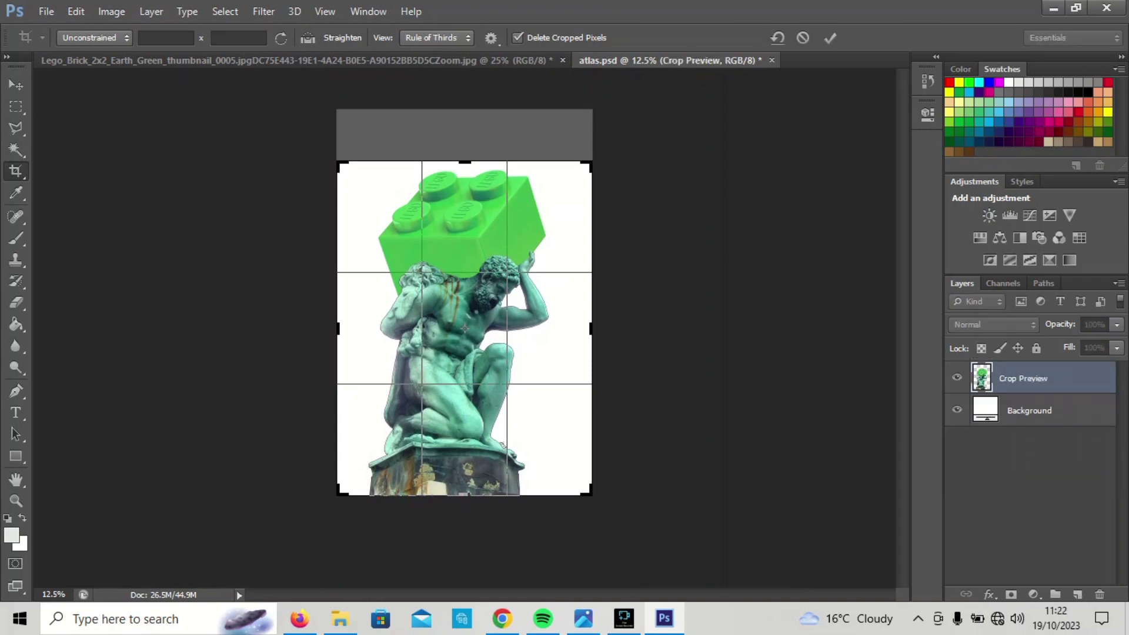
click(16, 85)
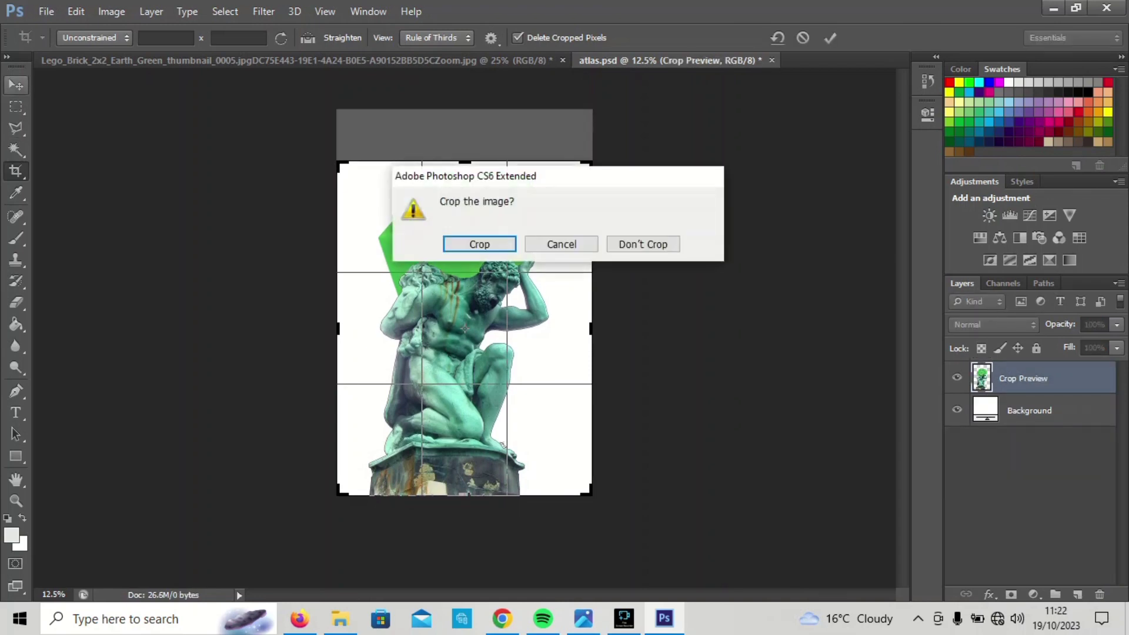
key(Return)
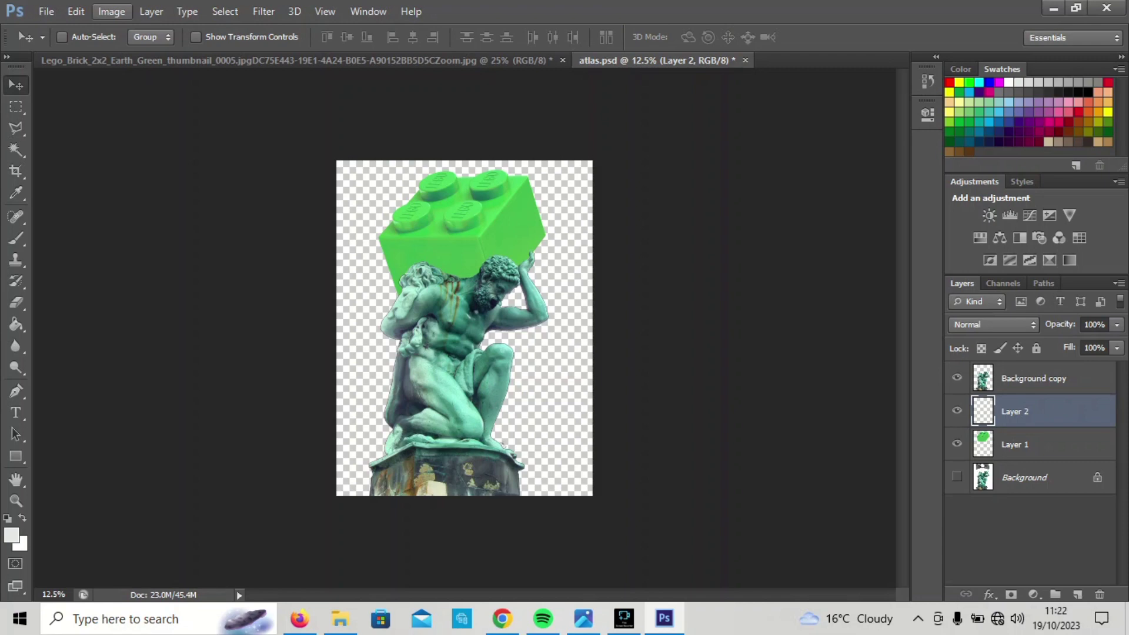
key(w)
click(45, 11)
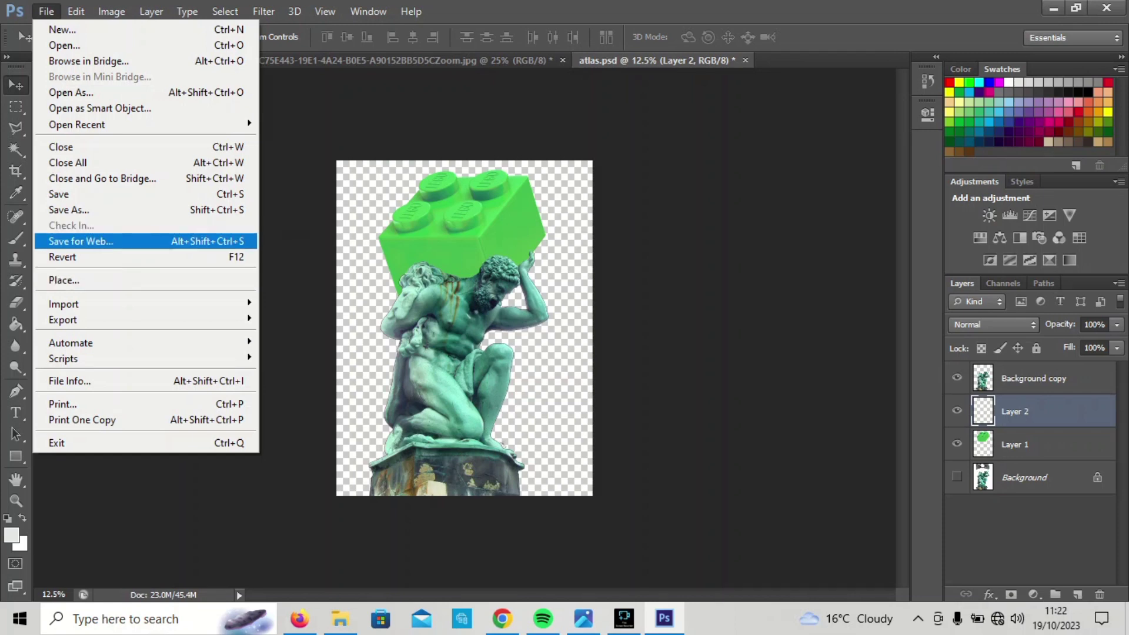
- Save a PNG copy named weightofcreativity with the default PNG options (Smallest/Slow, no interlace)
click(68, 210)
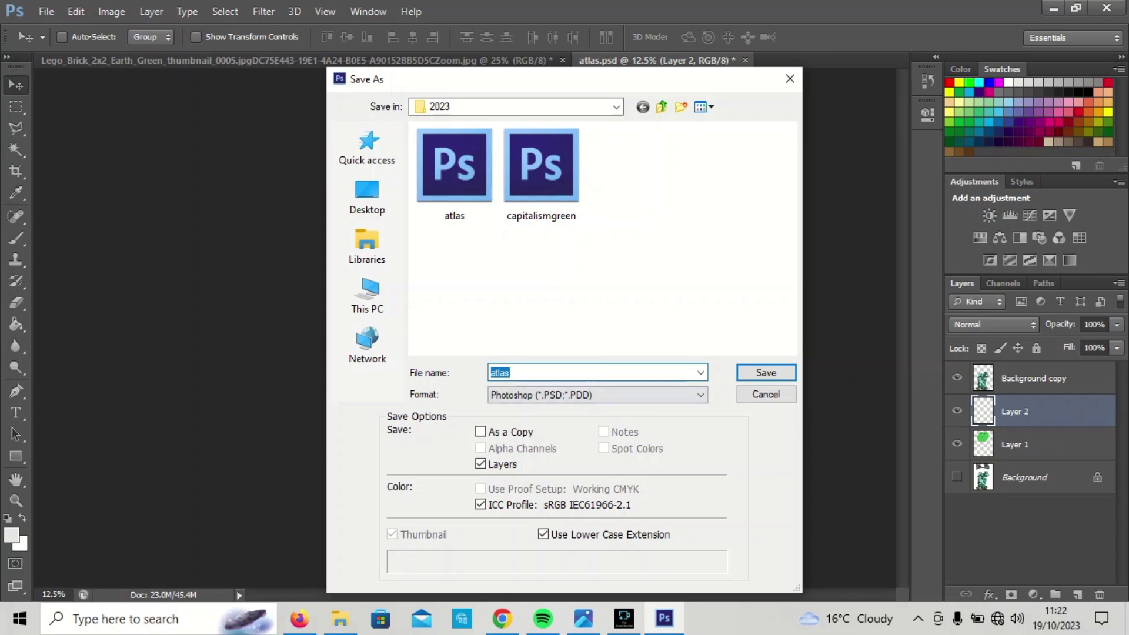
key(Tab)
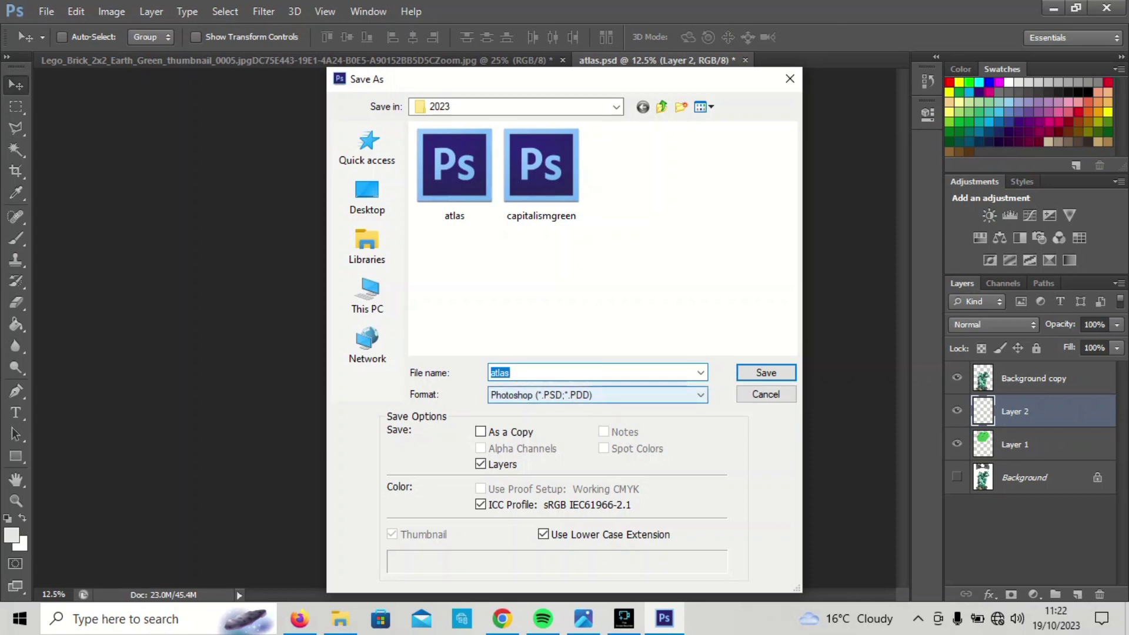
key(alt+Down)
key(End)
key(Up)
key(Up)
key(Up)
key(Up)
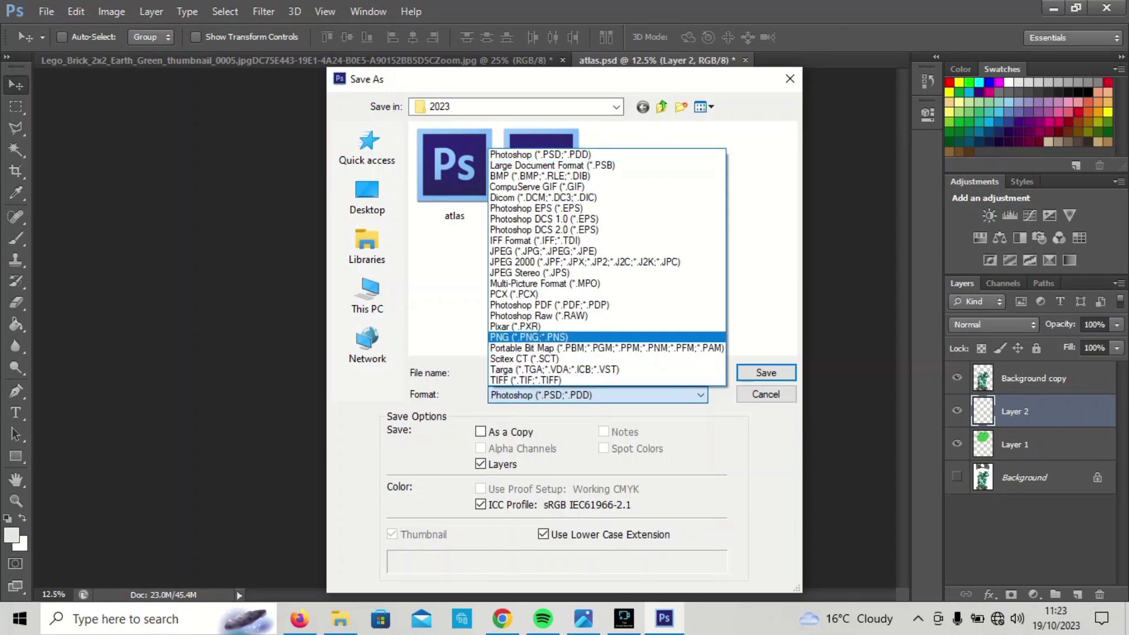
key(Return)
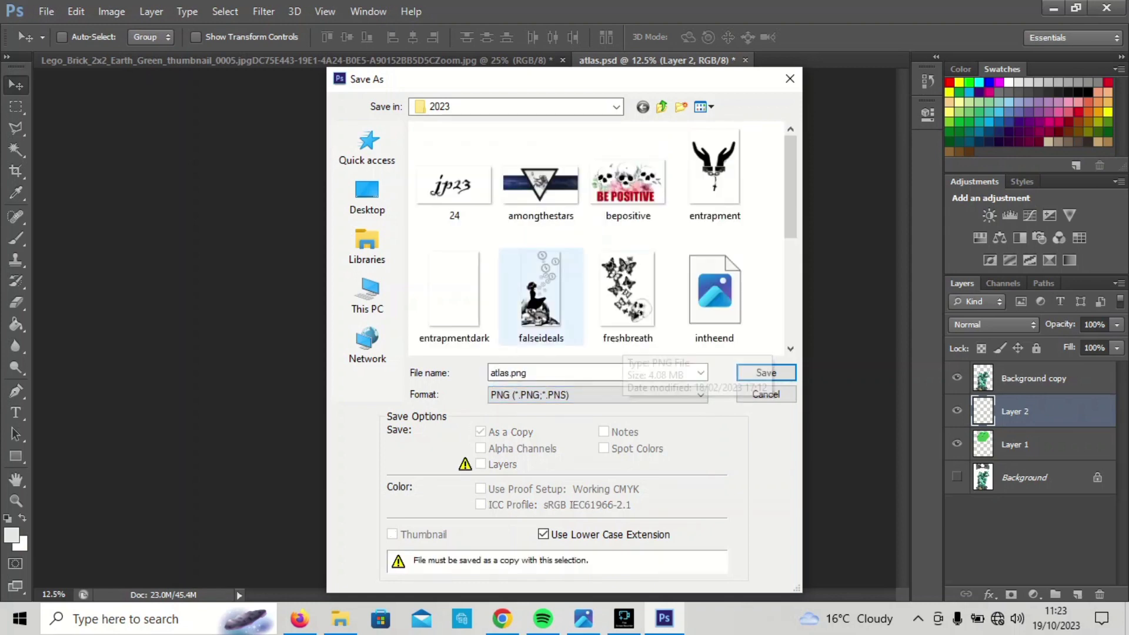
key(shift+Tab)
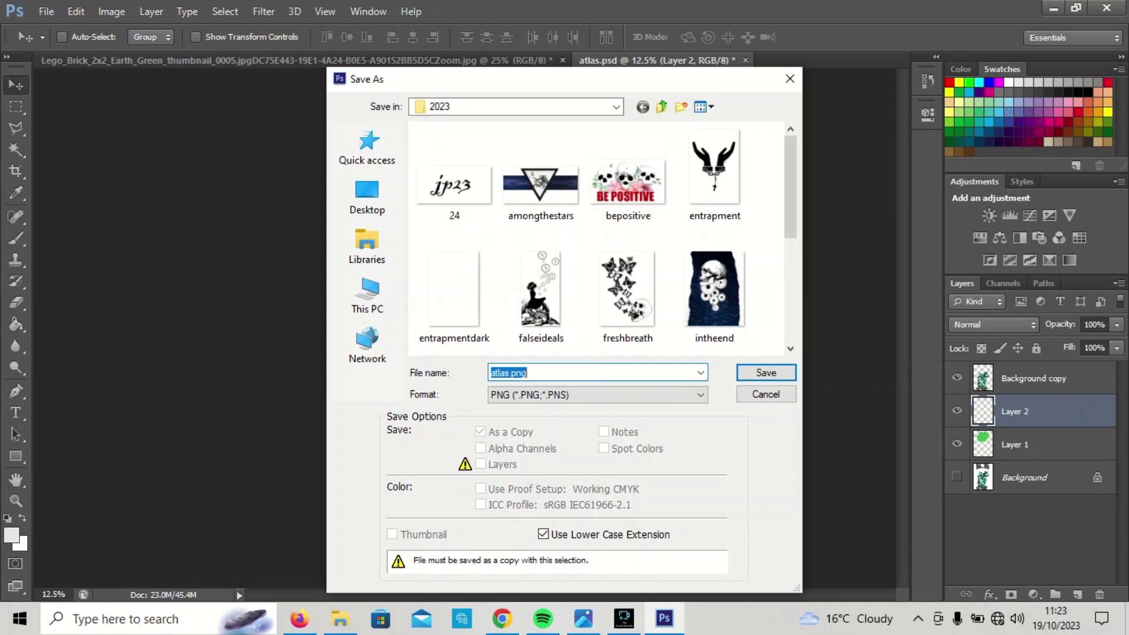
text(weight)
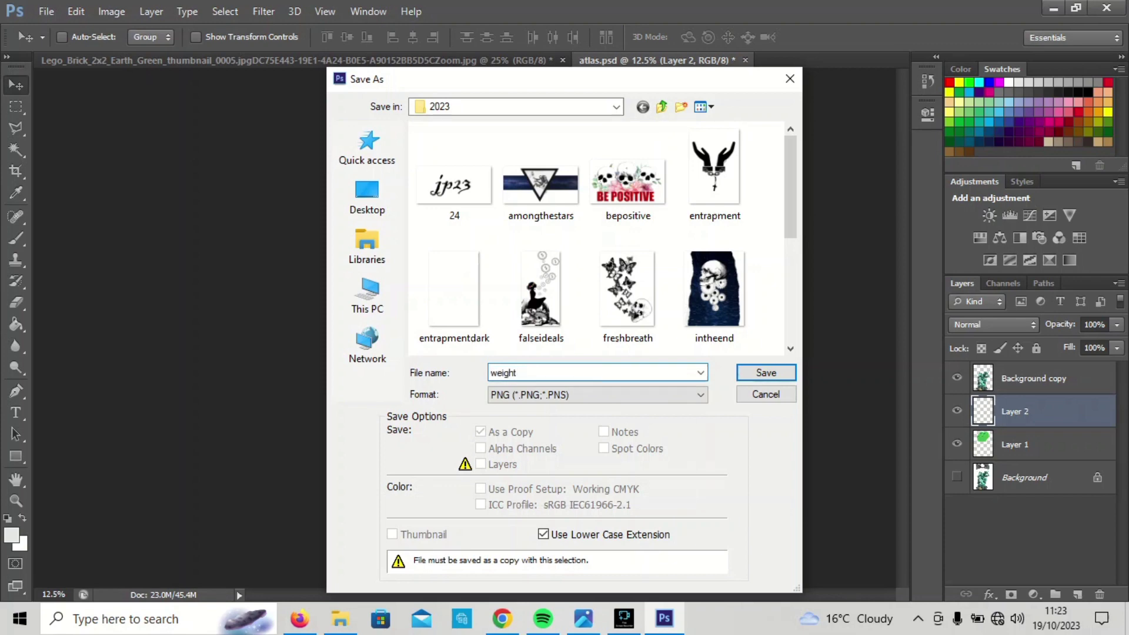
text(ofcreativity)
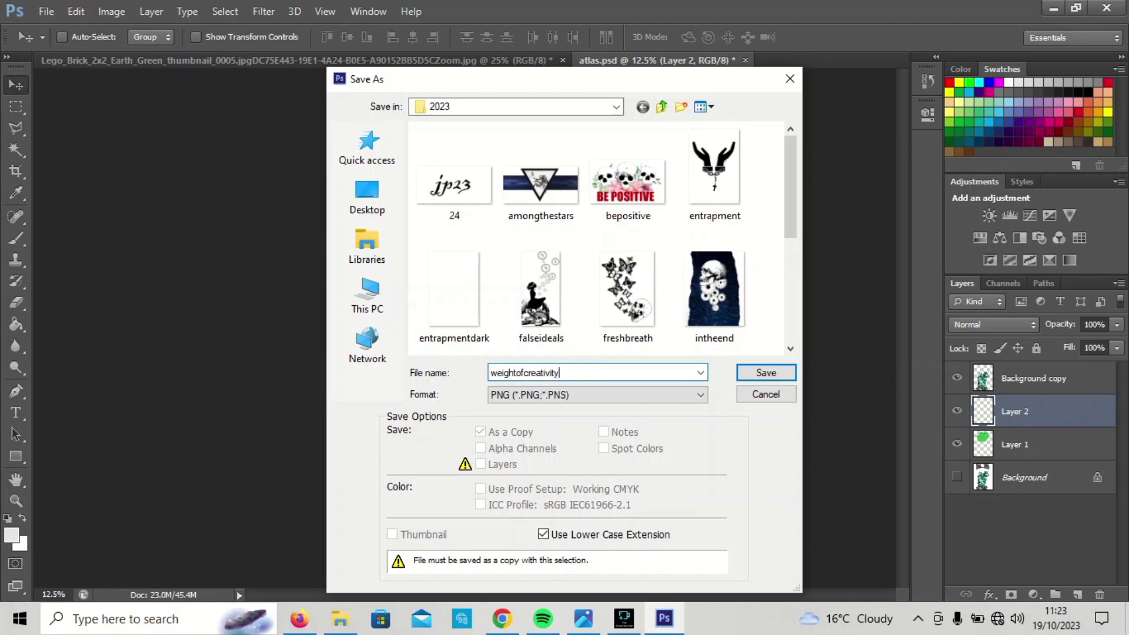
key(Return)
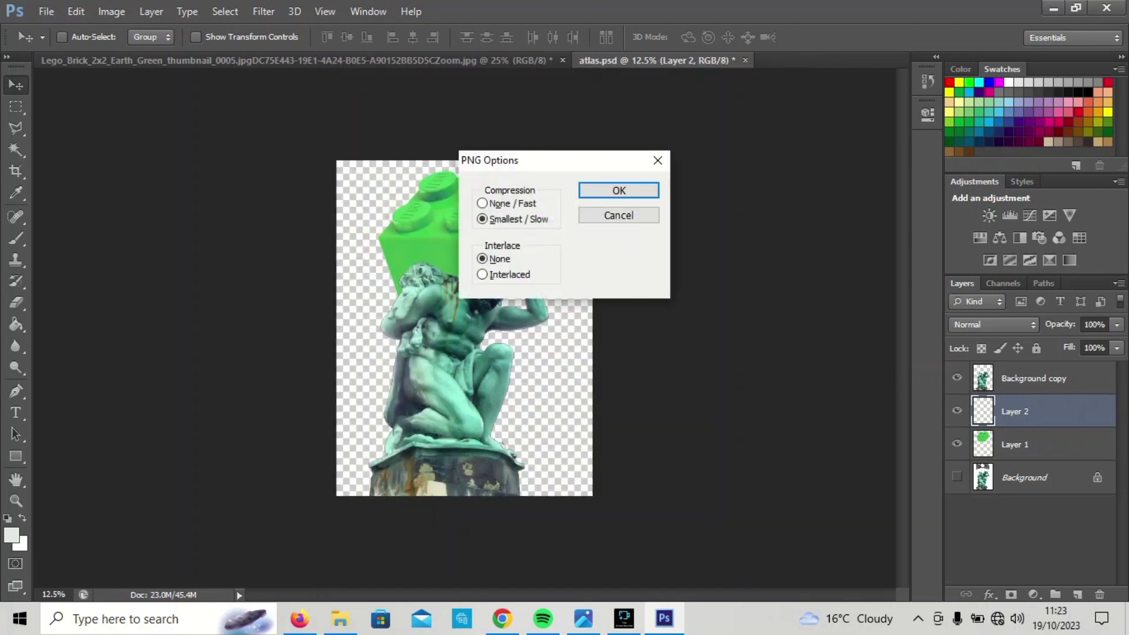
key(Return)
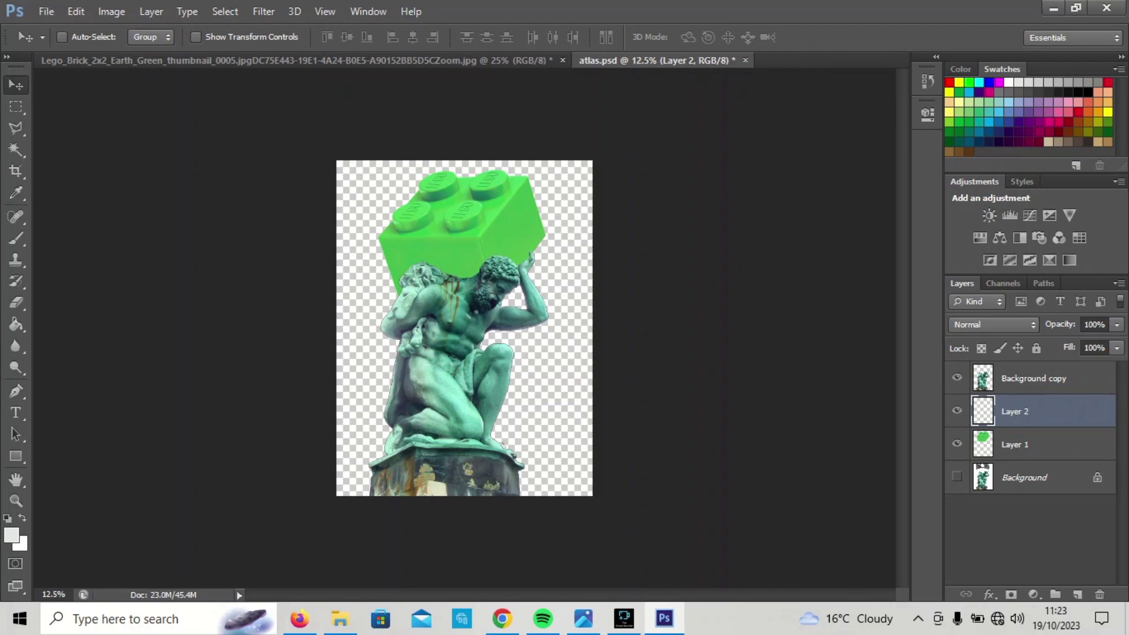
- Close atlas.psd and the Lego brick image without saving changes
click(745, 60)
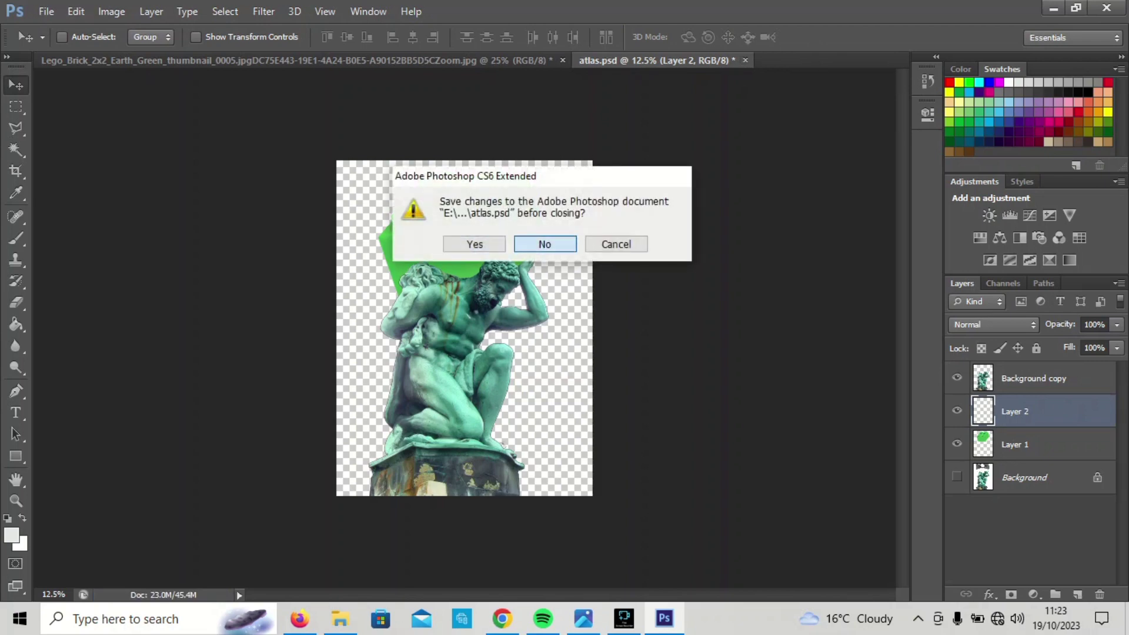
click(544, 244)
key(ctrl+w)
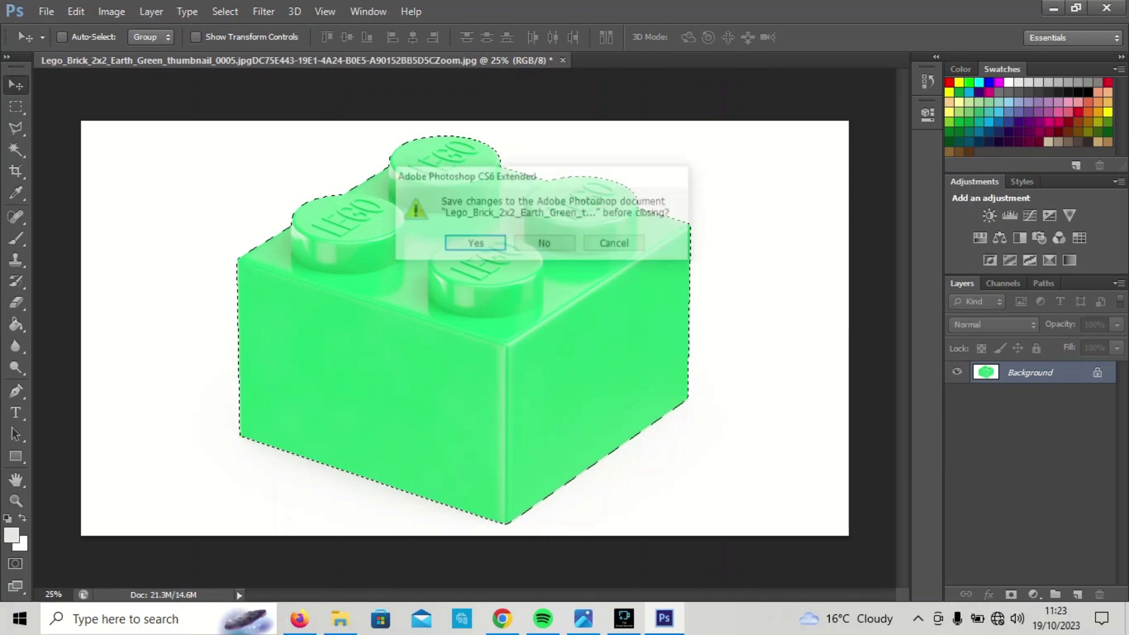
key(Return)
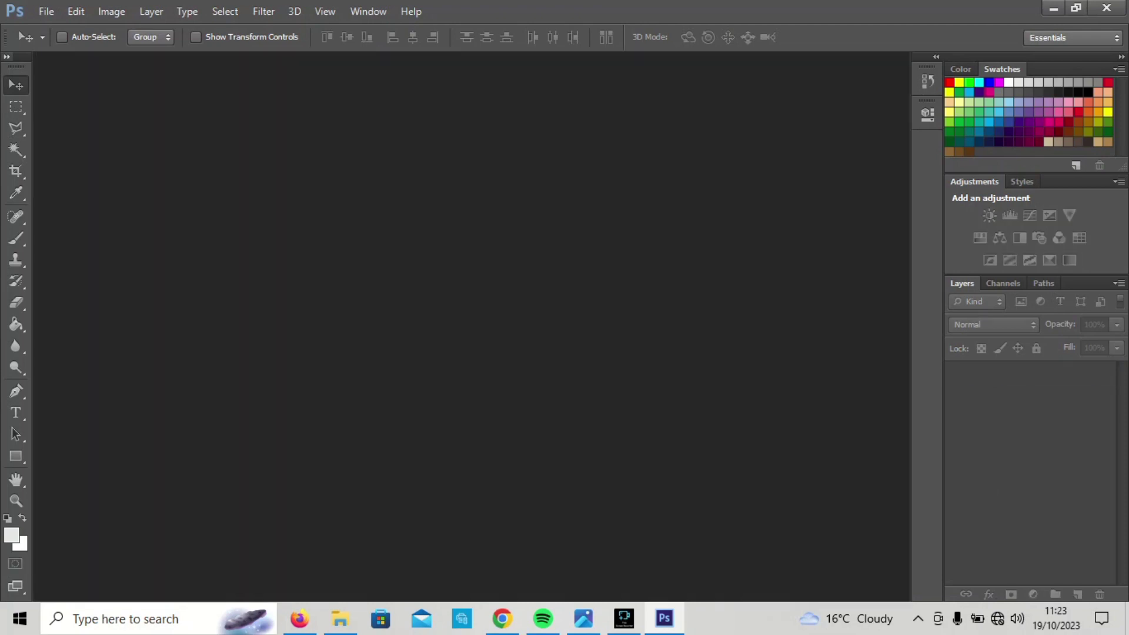
- Open the exported weightofcreativity.png file
key(alt+f)
key(Down)
key(Return)
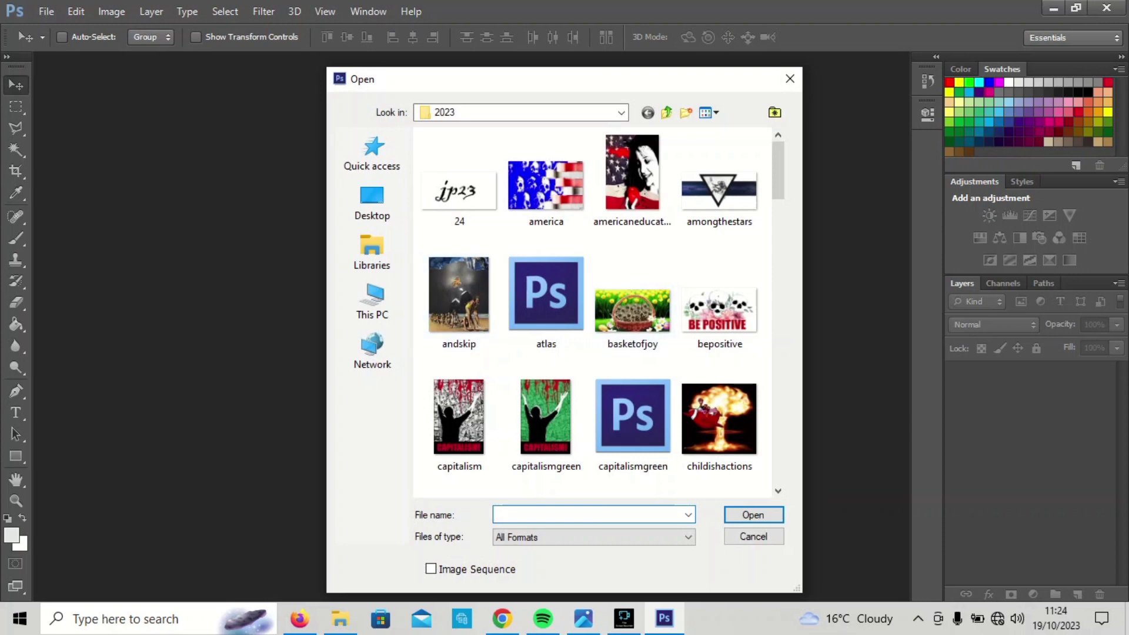
drag(778, 171, 778, 454)
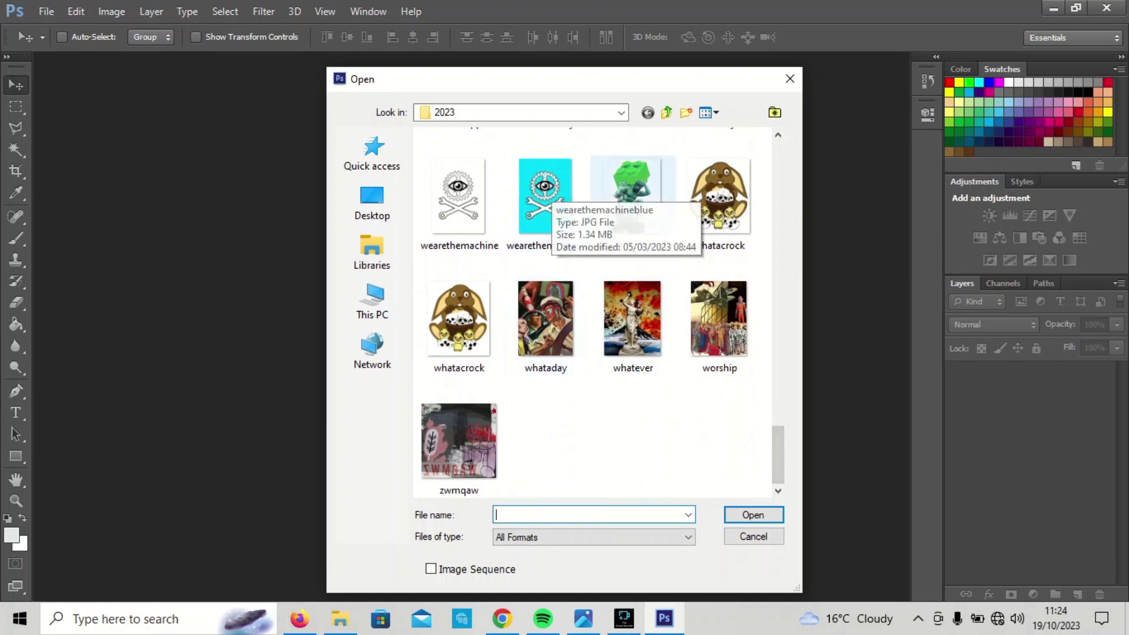
double_click(632, 182)
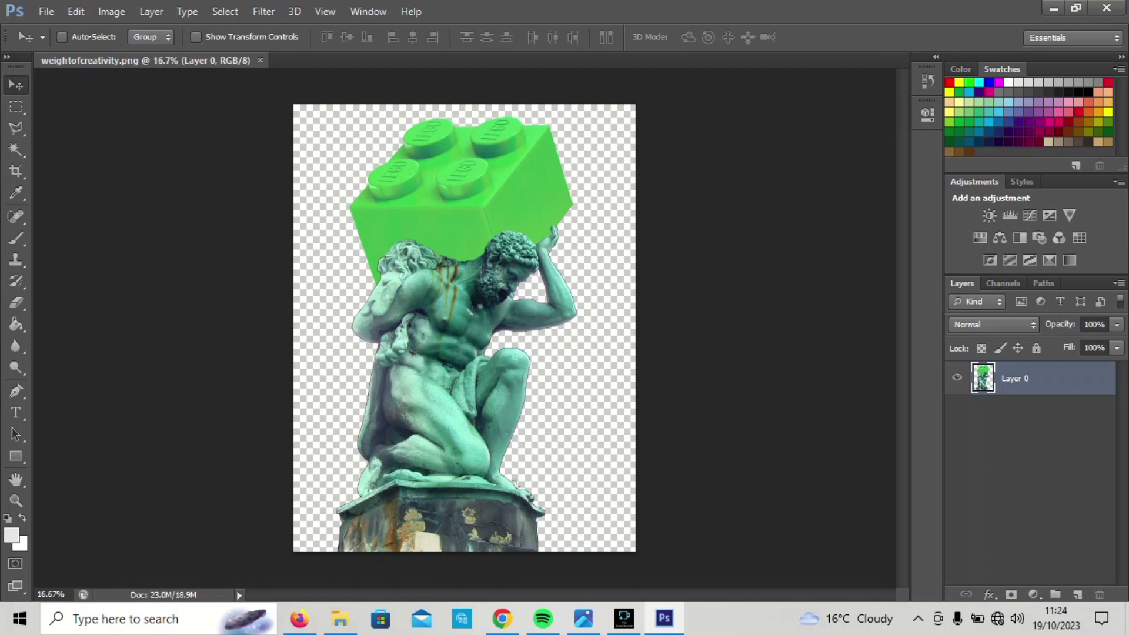
- Duplicate Layer 0 as Layer 0 copy
right_click(1046, 378)
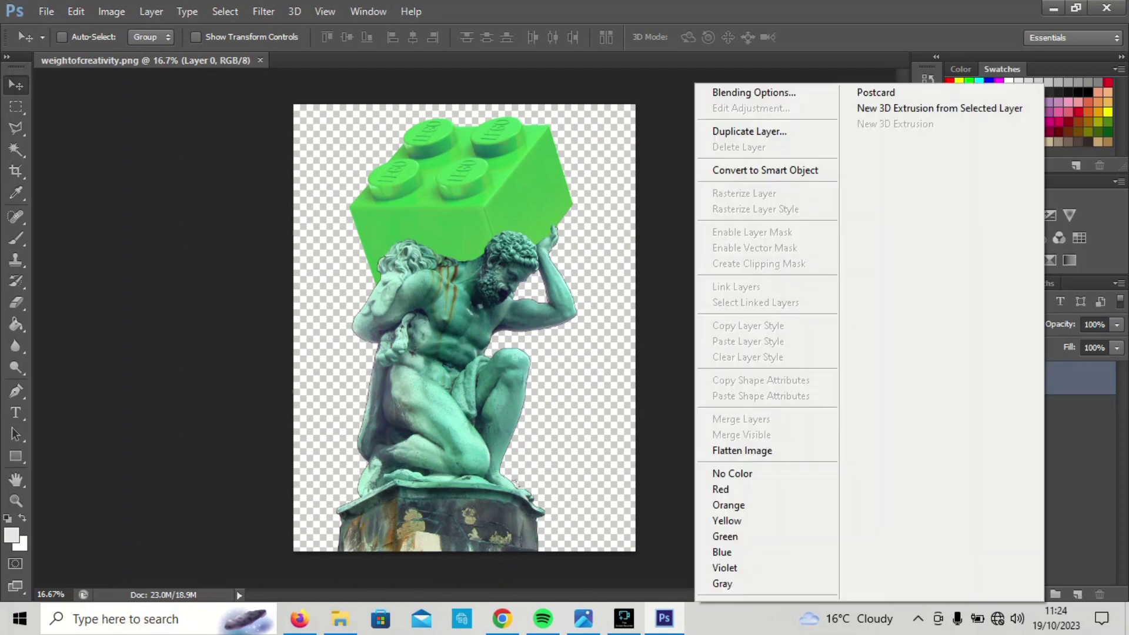
key(Escape)
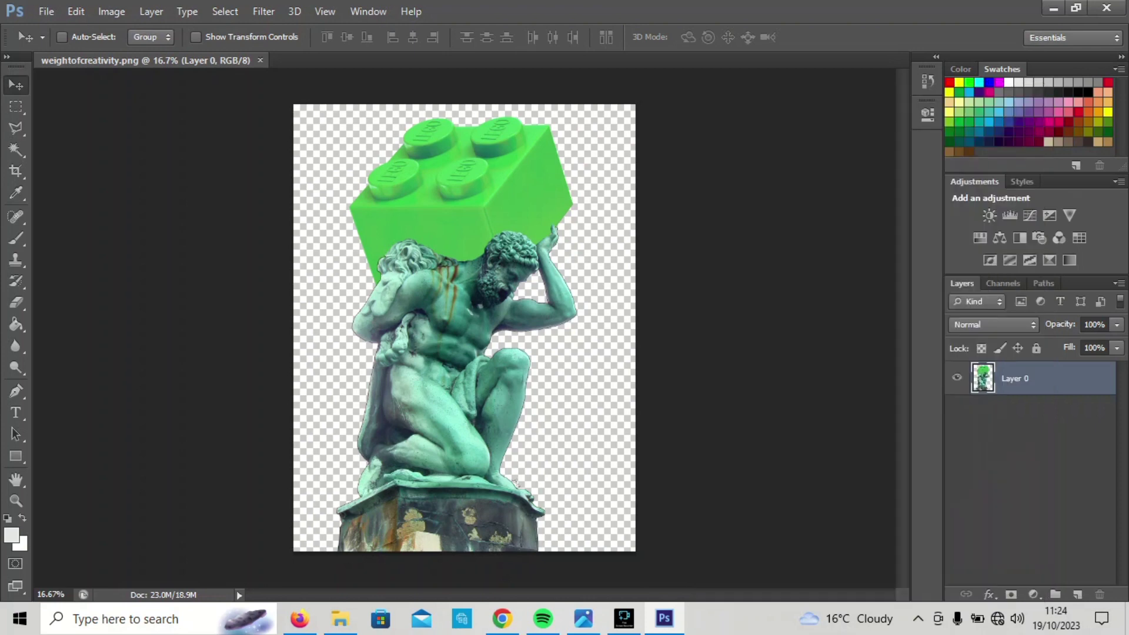
right_click(1026, 378)
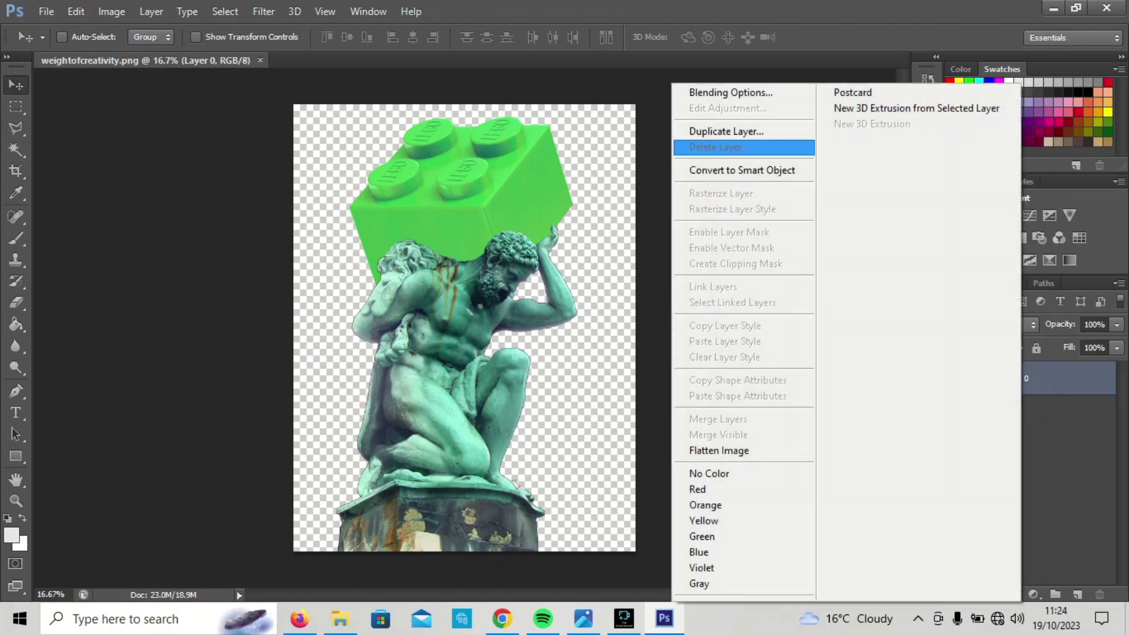
click(726, 131)
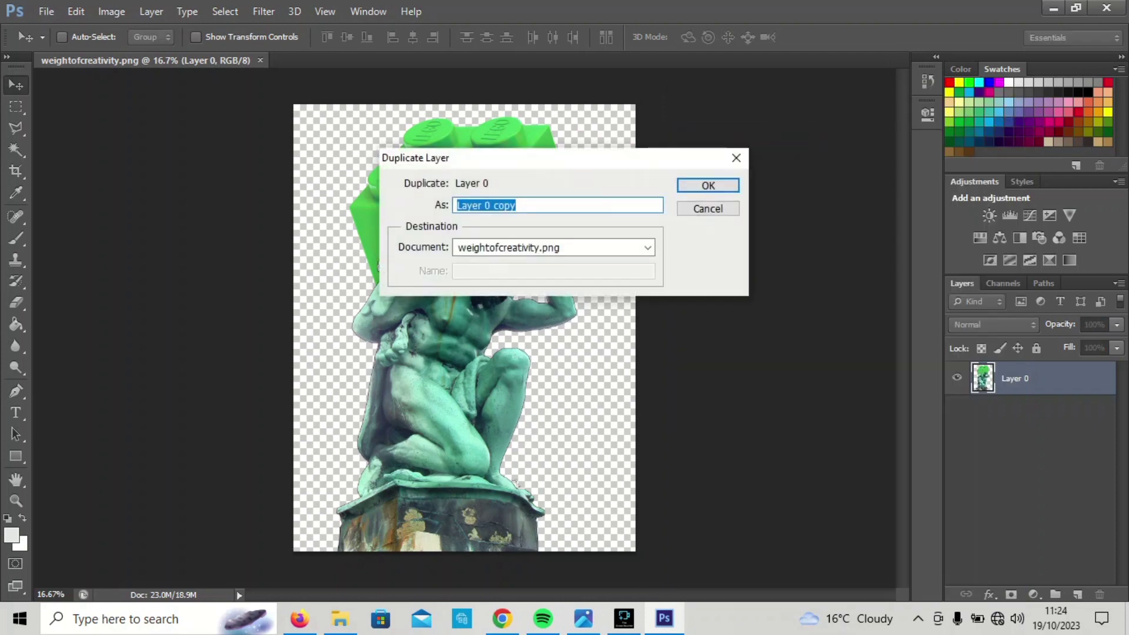
key(Return)
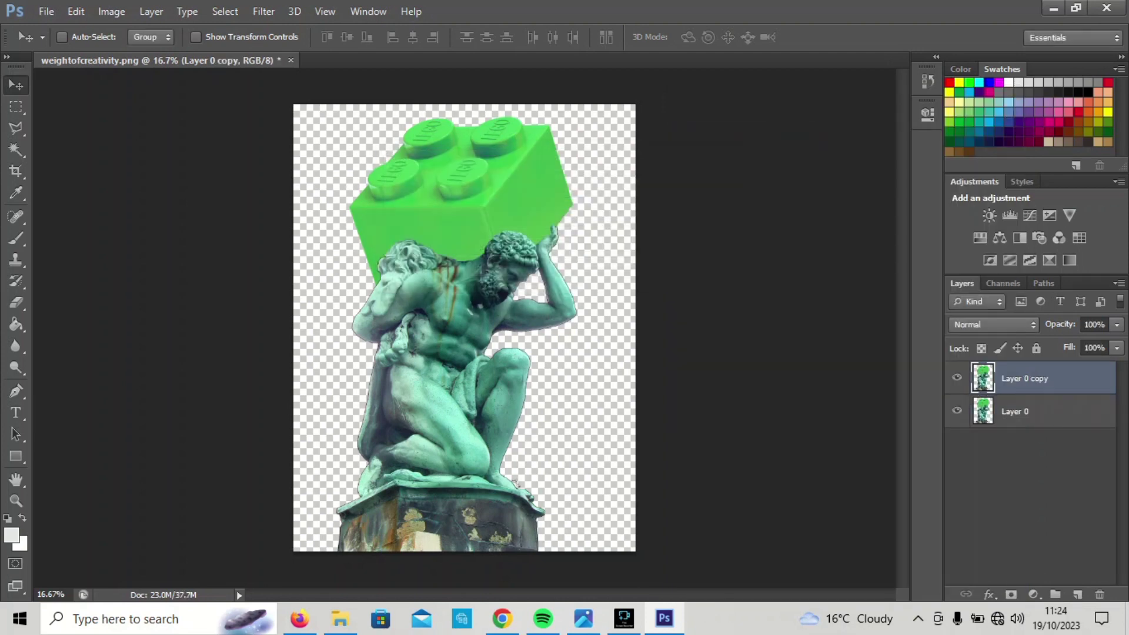
- Add an empty Layer 1 and move it between Layer 0 copy and Layer 0
click(1077, 593)
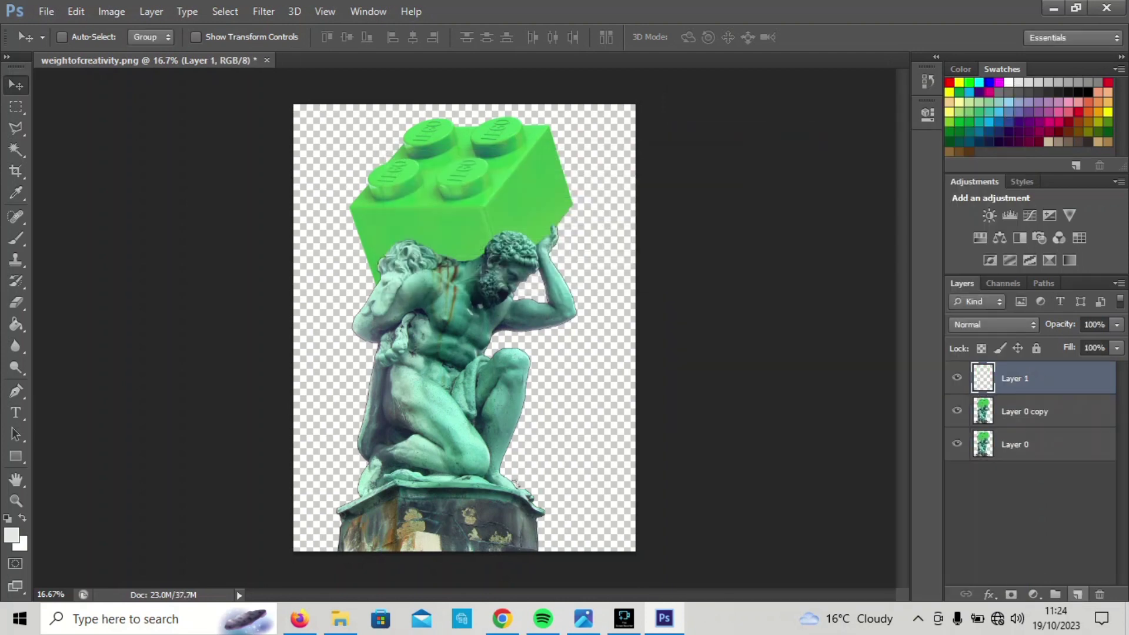
drag(1022, 379, 1023, 426)
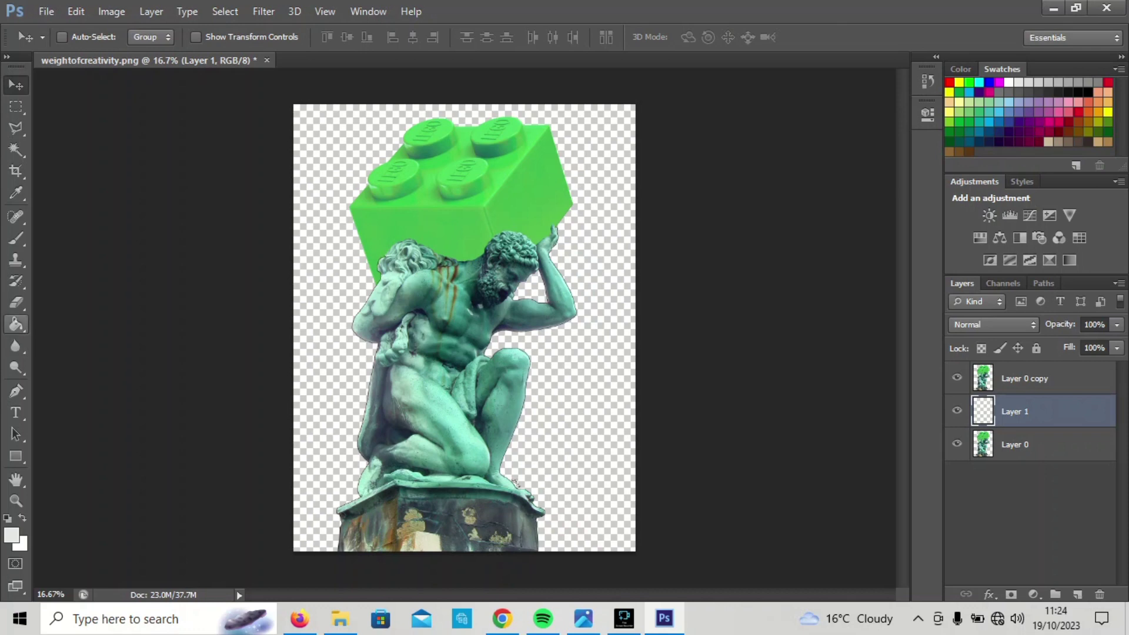
key(g)
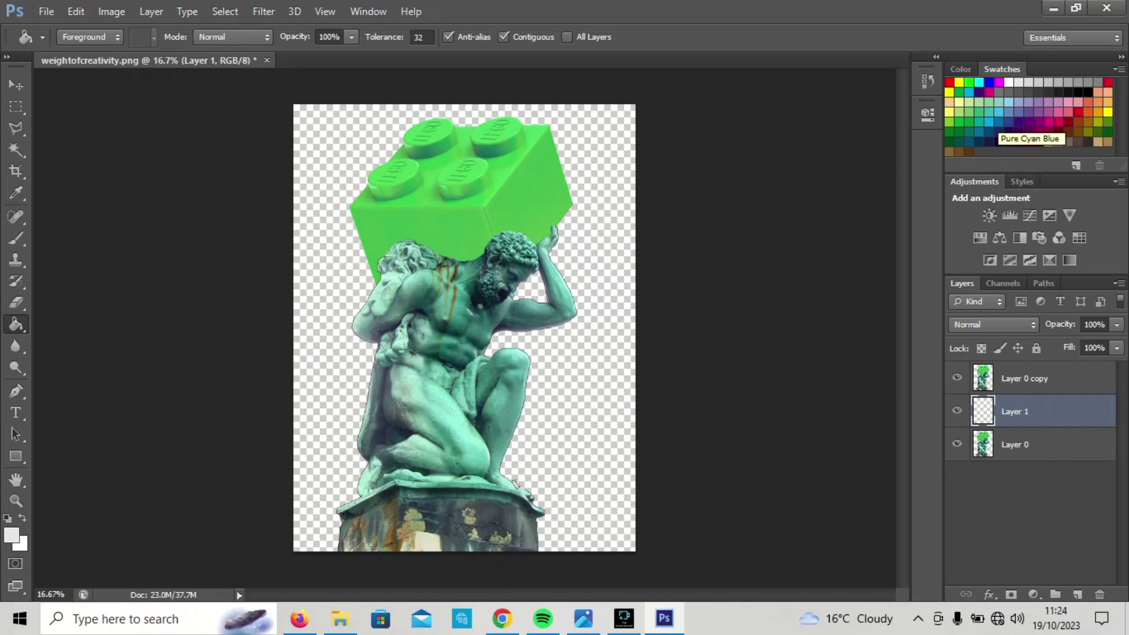
- Fill Layer 1 with cyan and a new Layer 2 with magenta
click(979, 82)
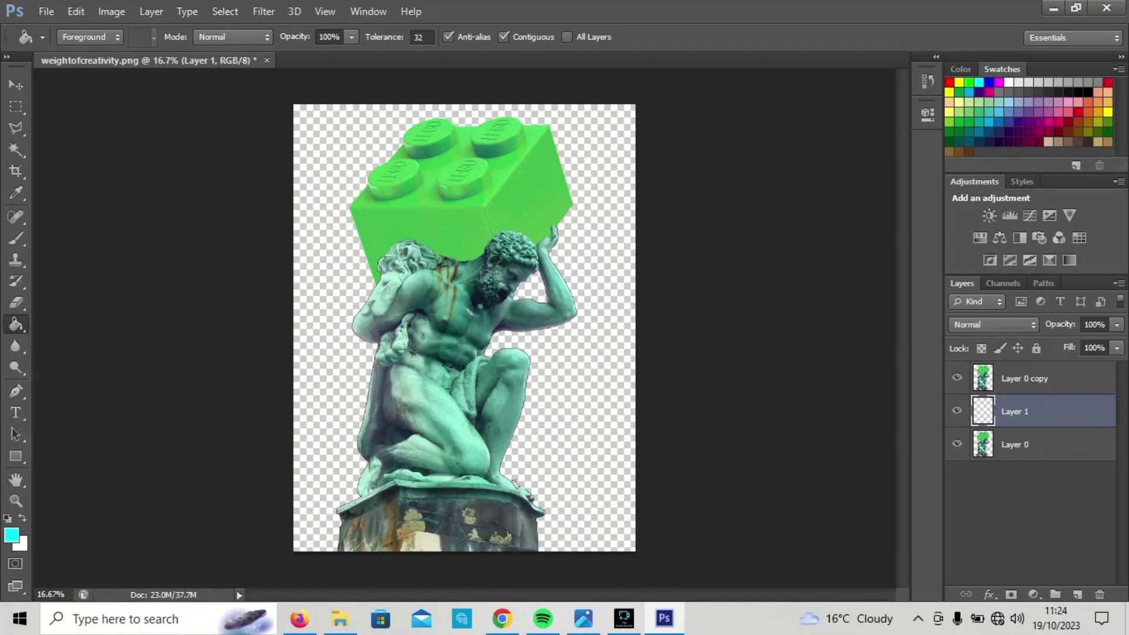
click(525, 288)
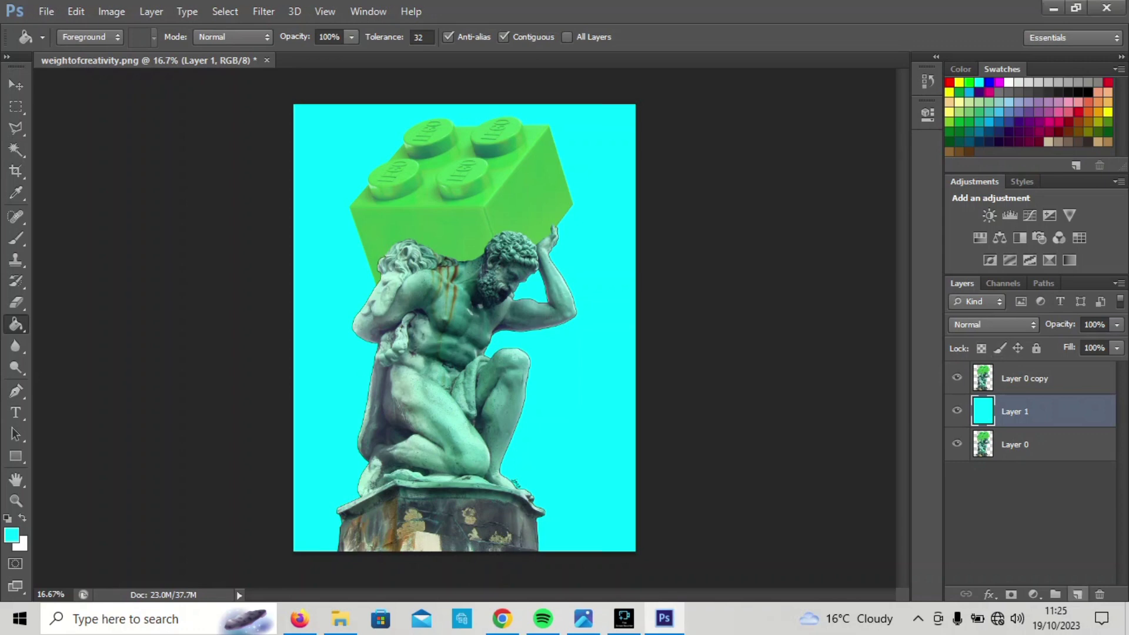
key(ctrl+shift+alt+n)
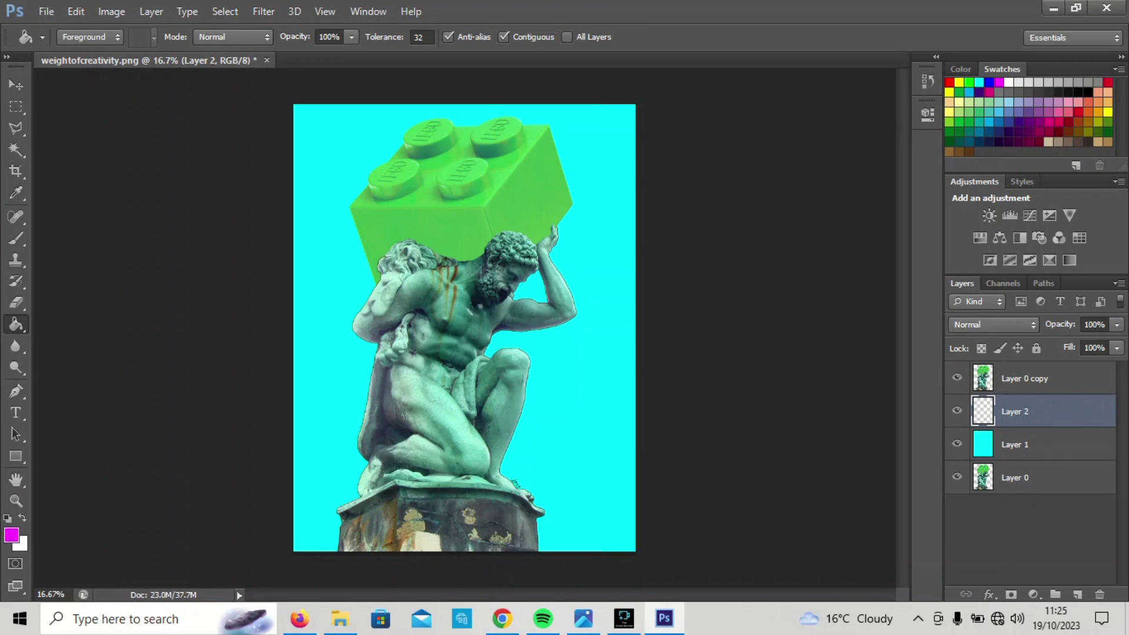
key(alt+BackSpace)
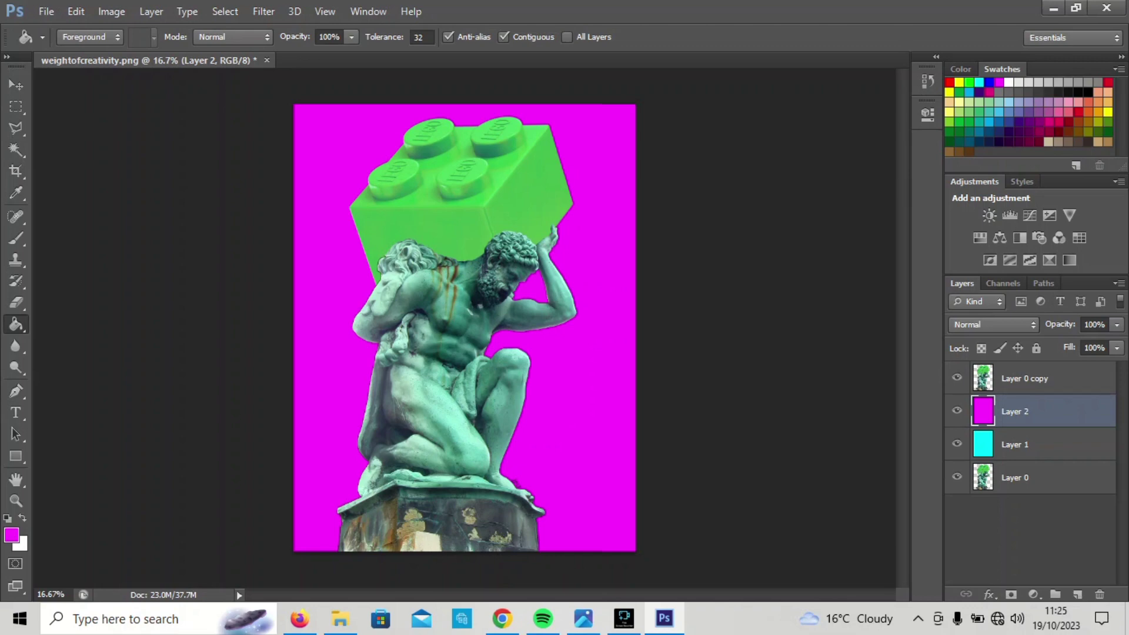
- Add Layer 3 filled orange and Layer 4 filled red behind the statue
click(1077, 595)
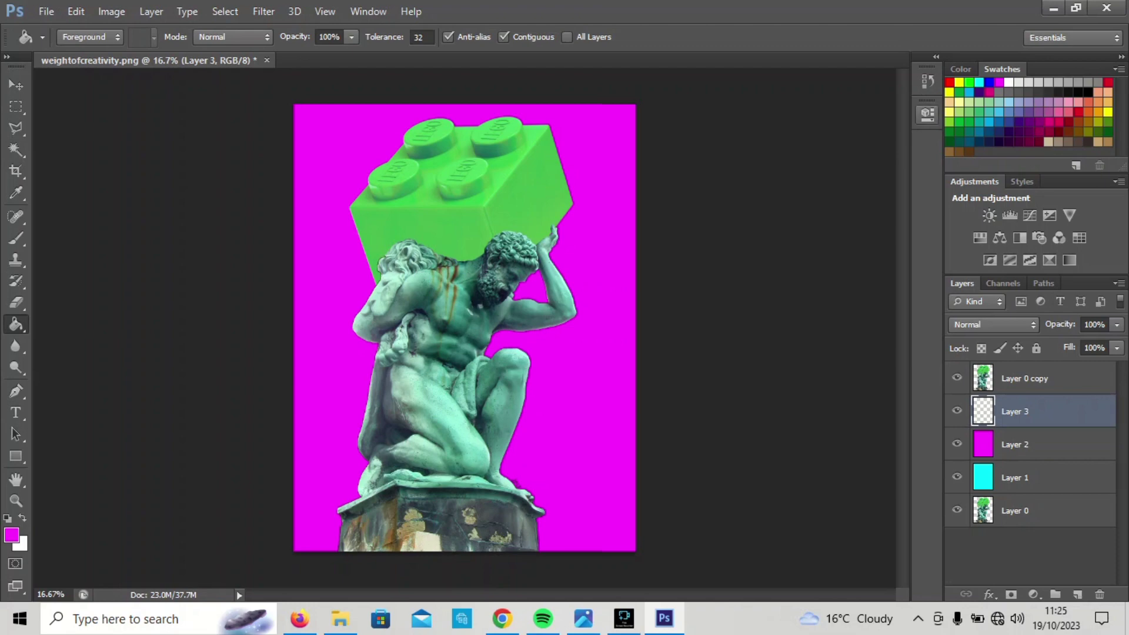
click(1097, 142)
key(alt+BackSpace)
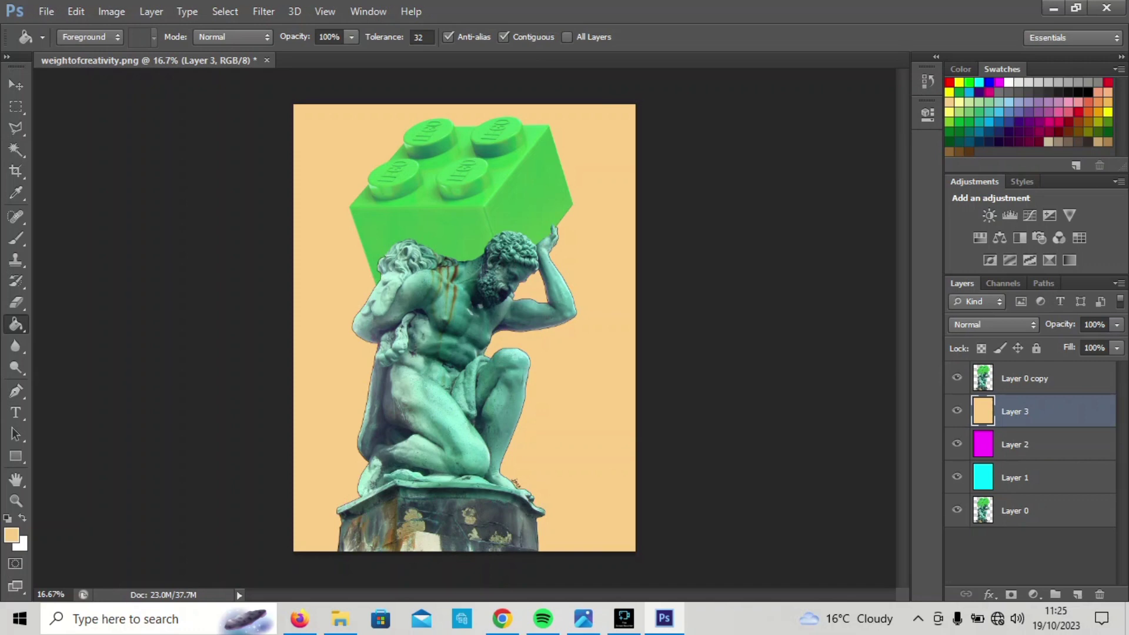
click(1099, 102)
key(alt+BackSpace)
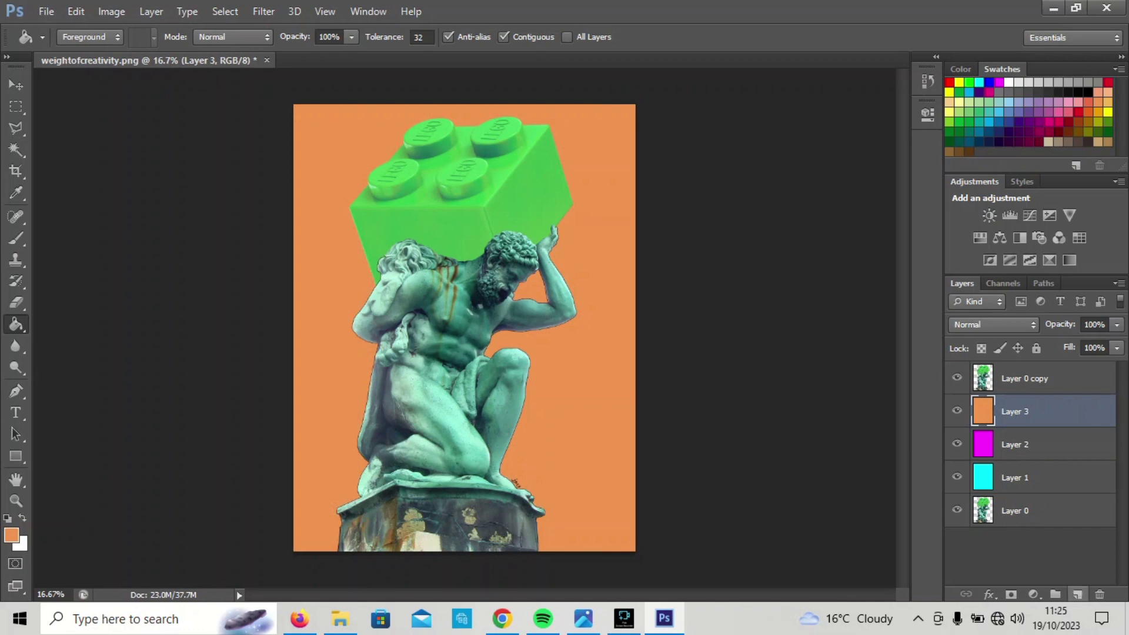
click(1077, 594)
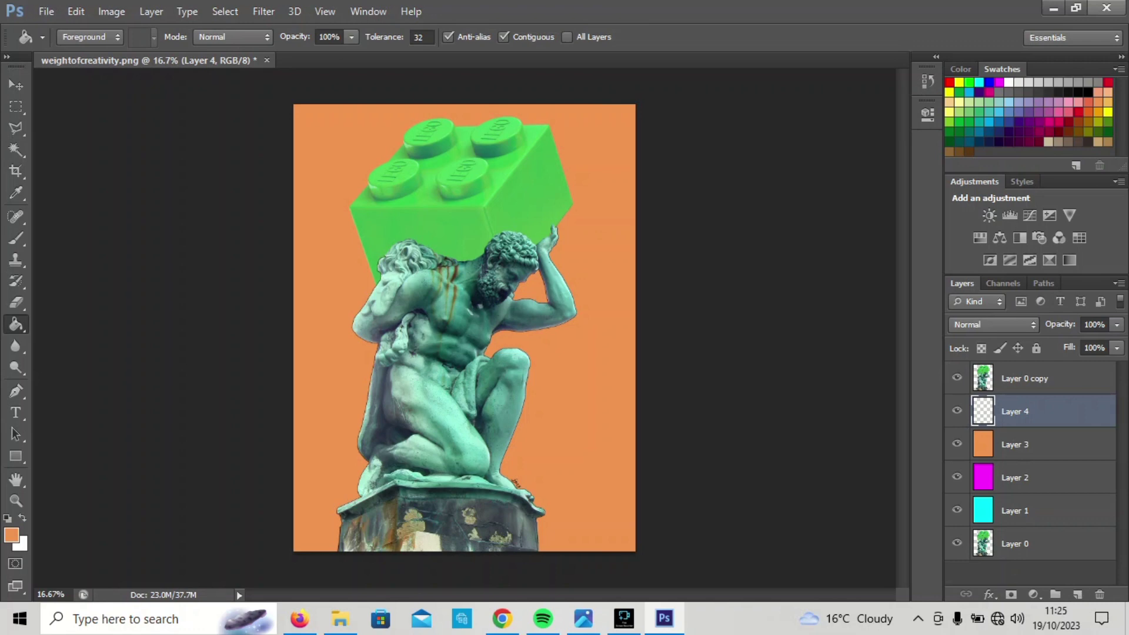
click(1108, 82)
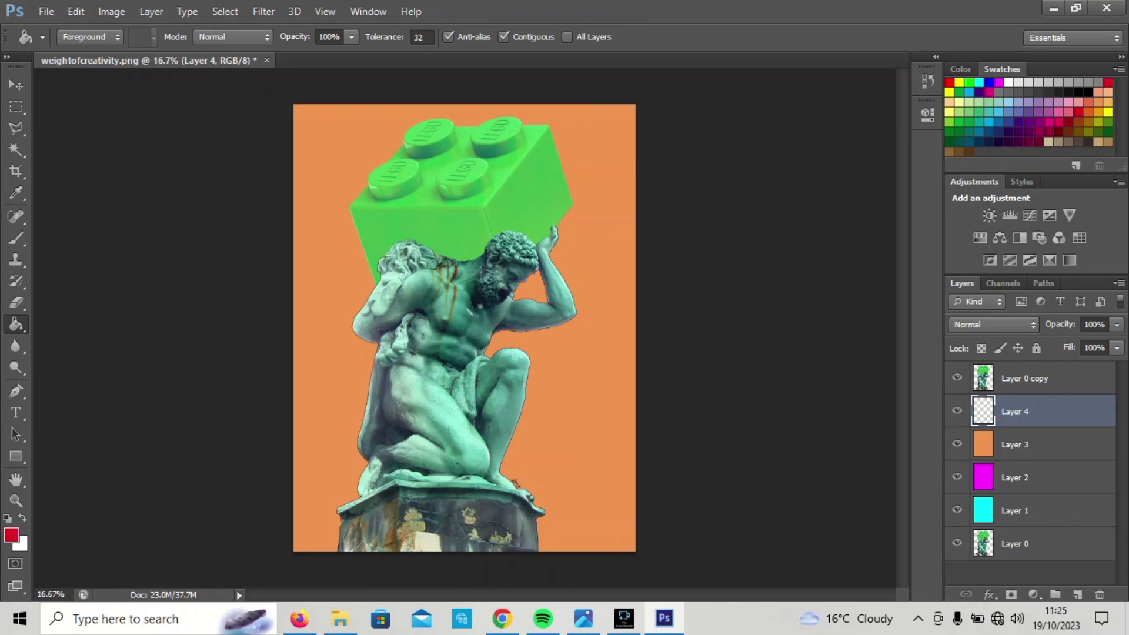
click(529, 287)
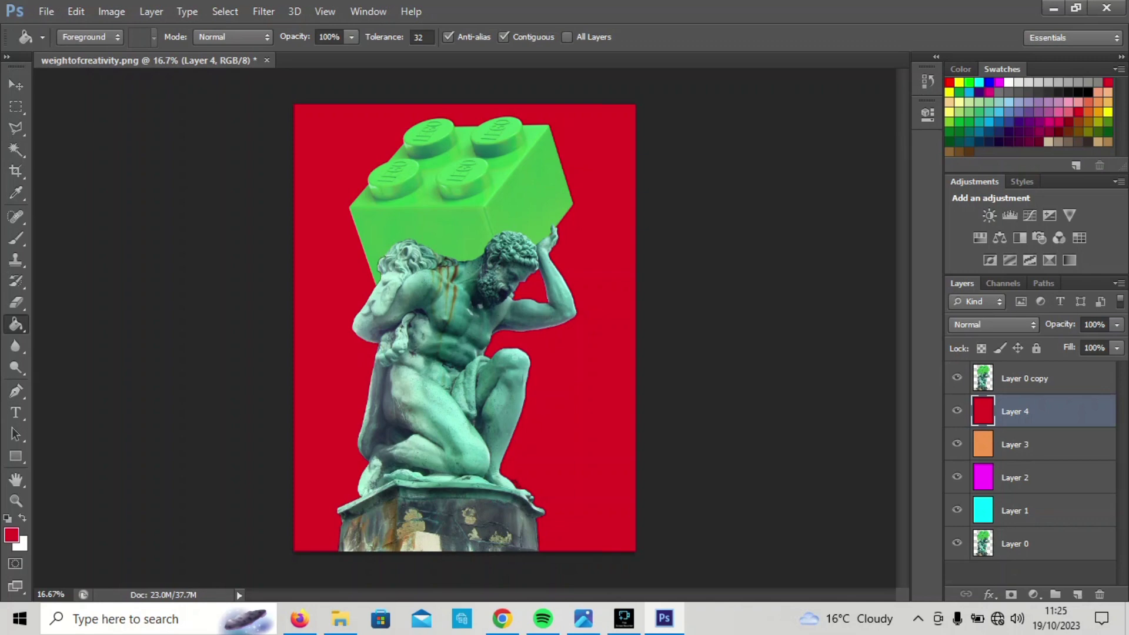
key(ctrl+shift+s)
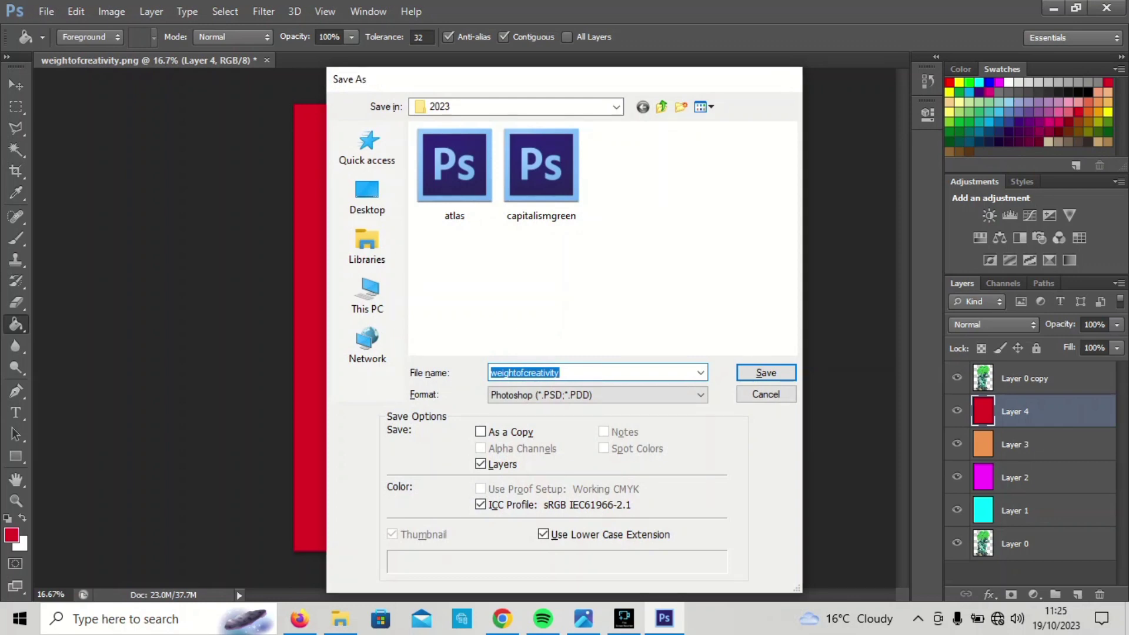
- Save as weightofcreativity.psd, then hide the red, orange, magenta and cyan layers one by one
key(Return)
key(Return)
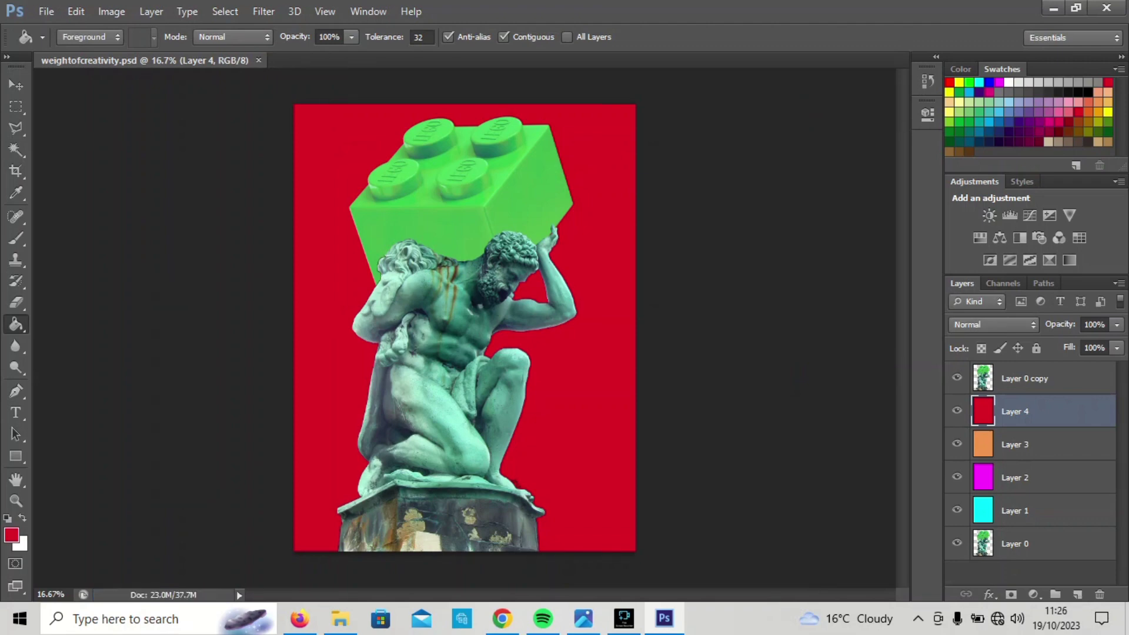
click(956, 410)
click(957, 444)
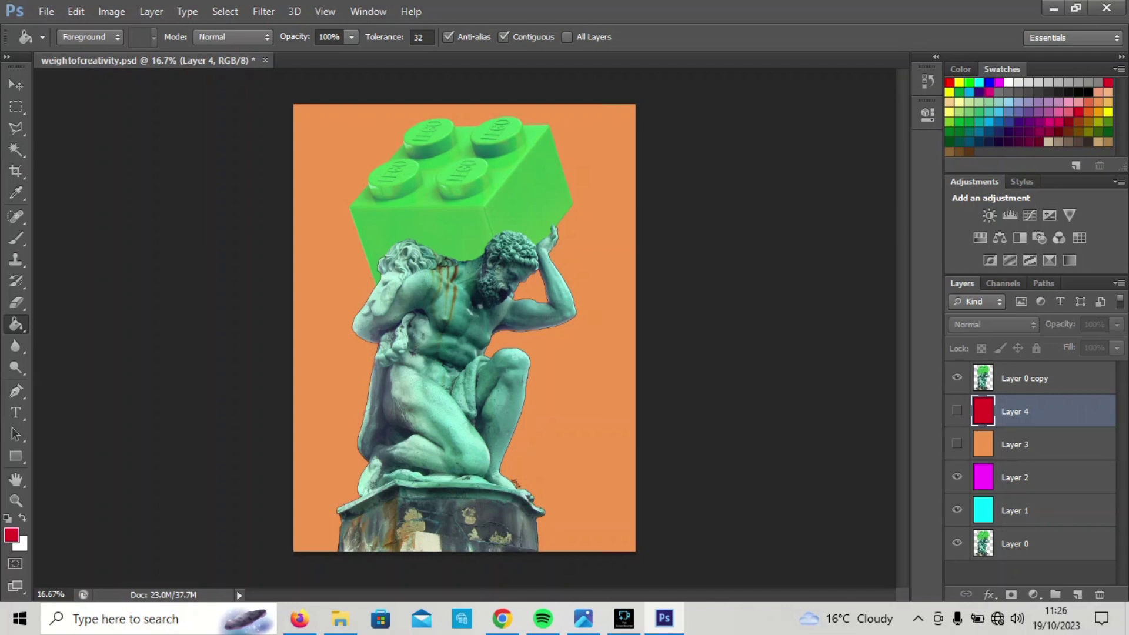
click(956, 476)
click(956, 509)
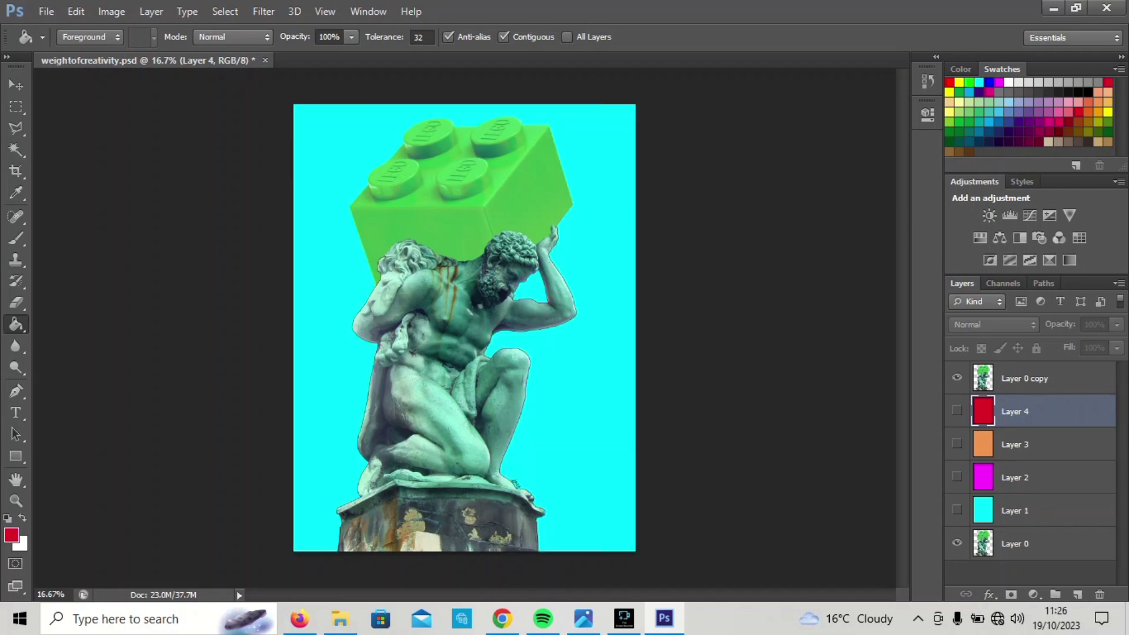